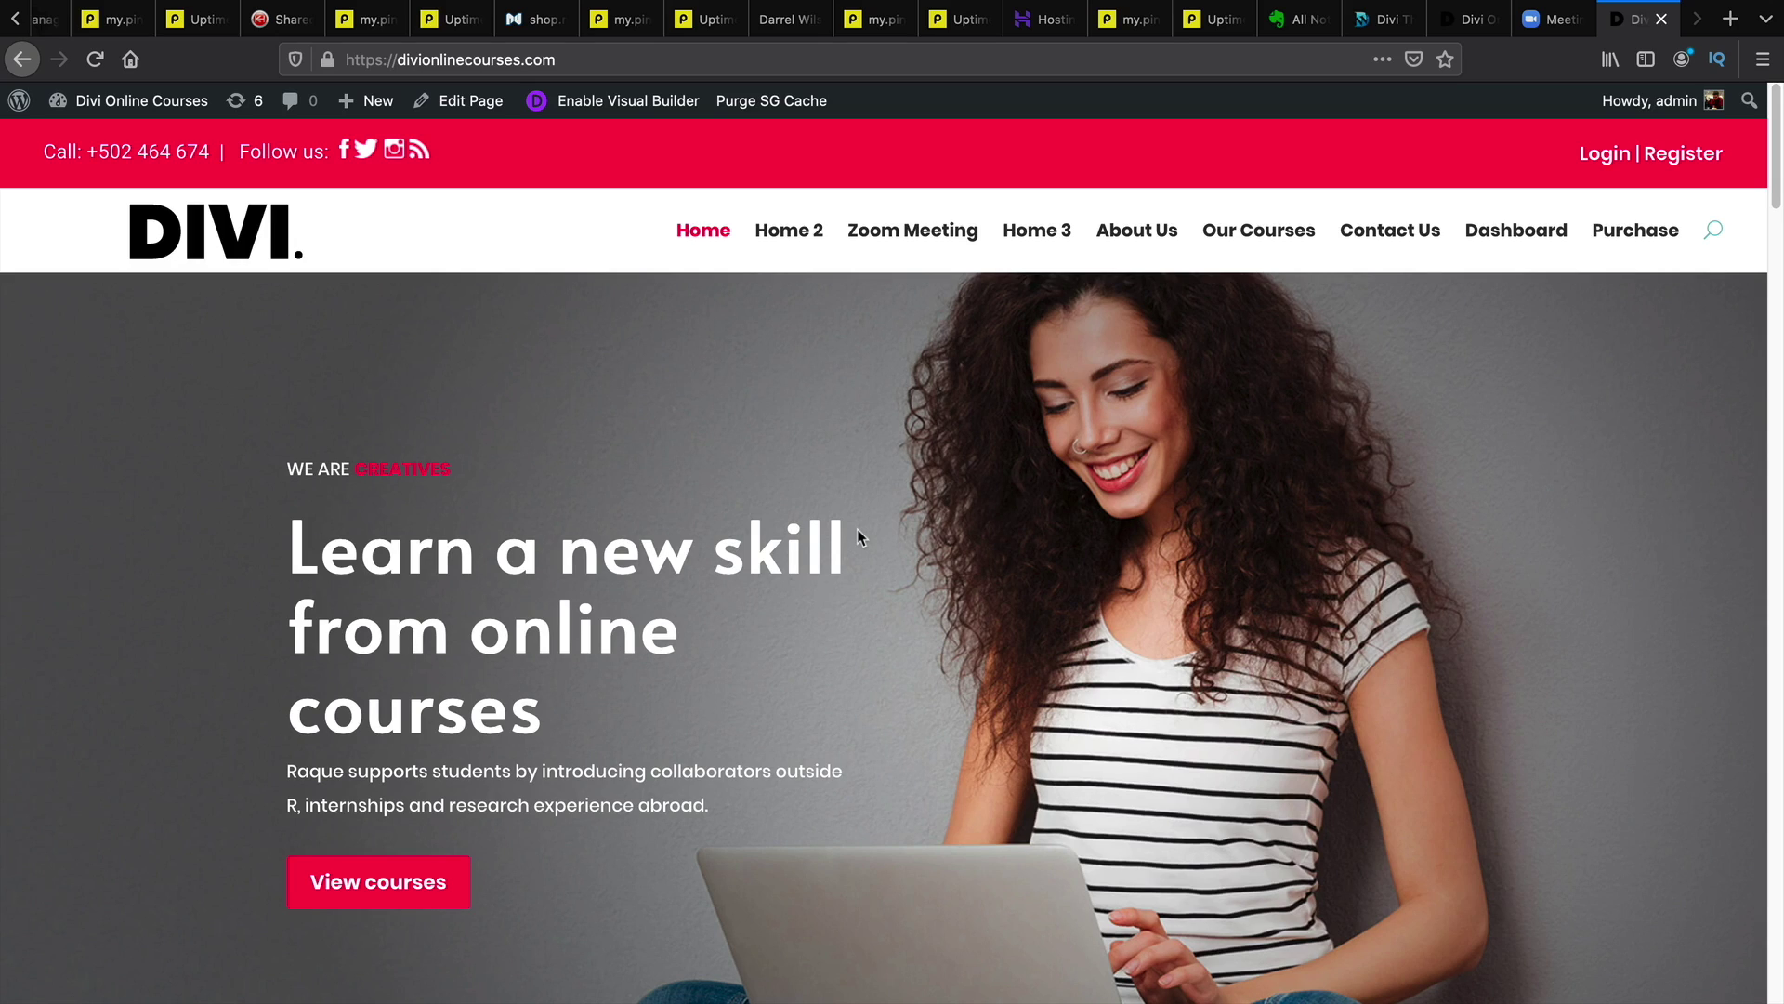
Step: Open the Zoom Meeting page and review its status, start time, timezone and join options
left_click(926, 238)
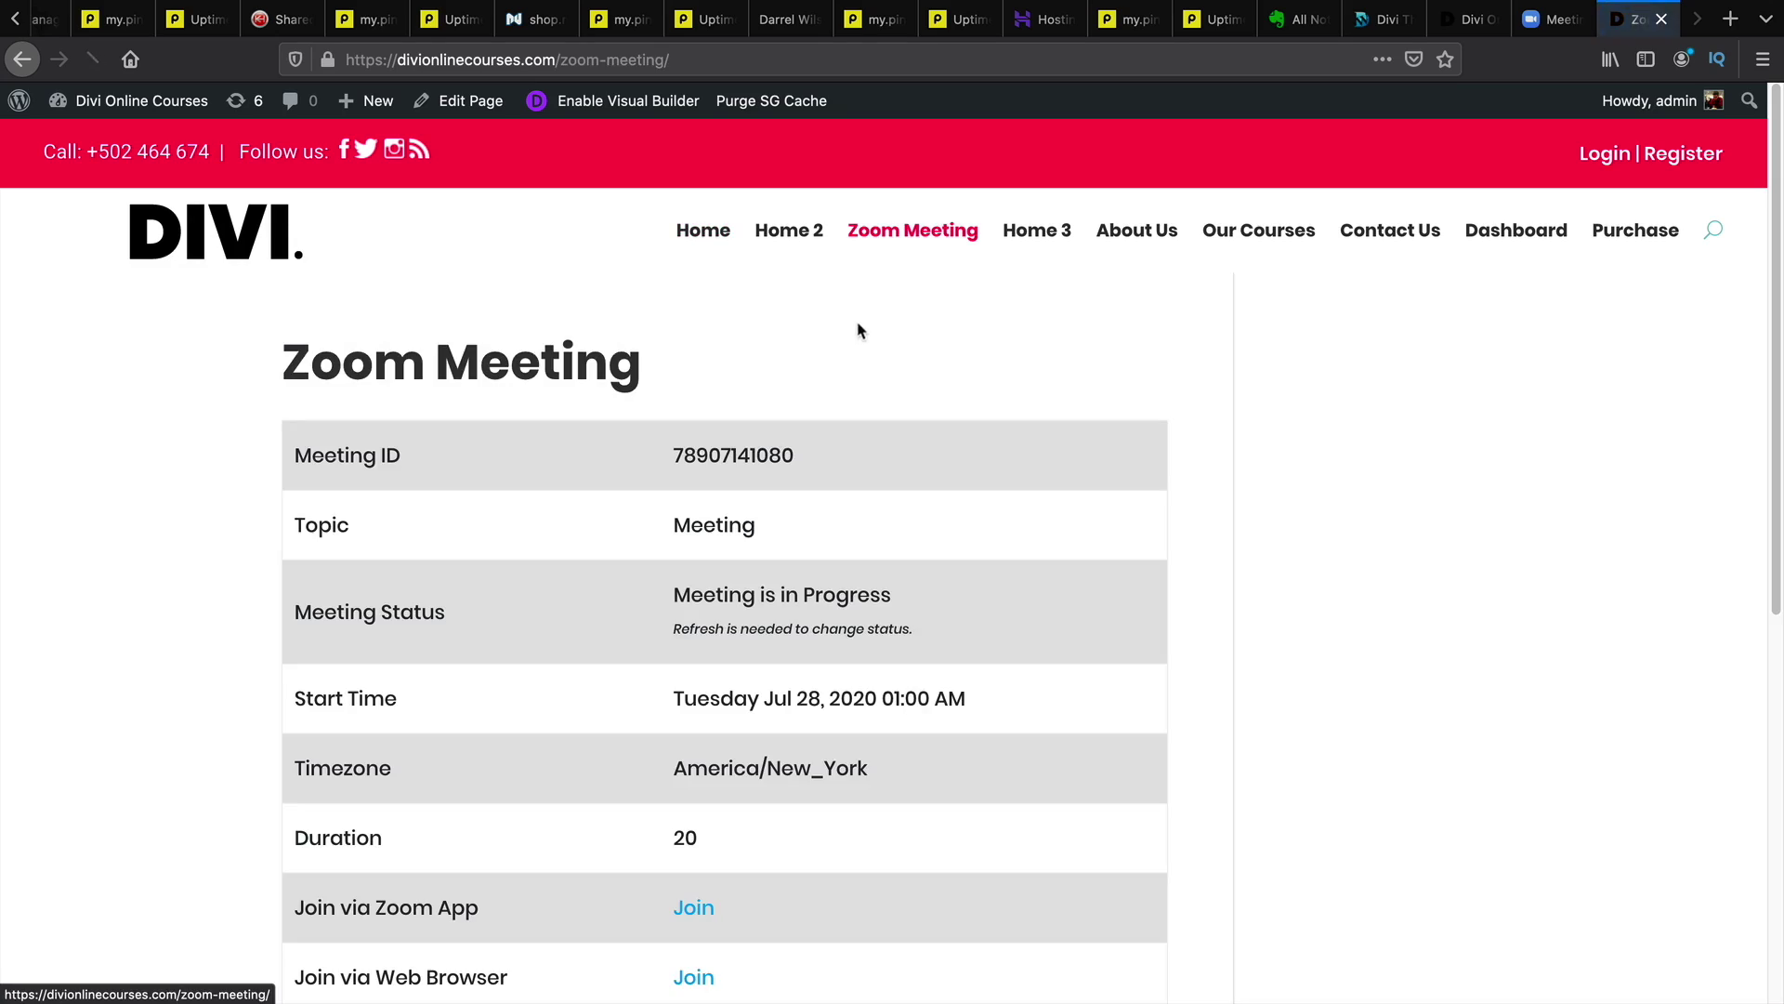
scroll(881, 381, "down", 2)
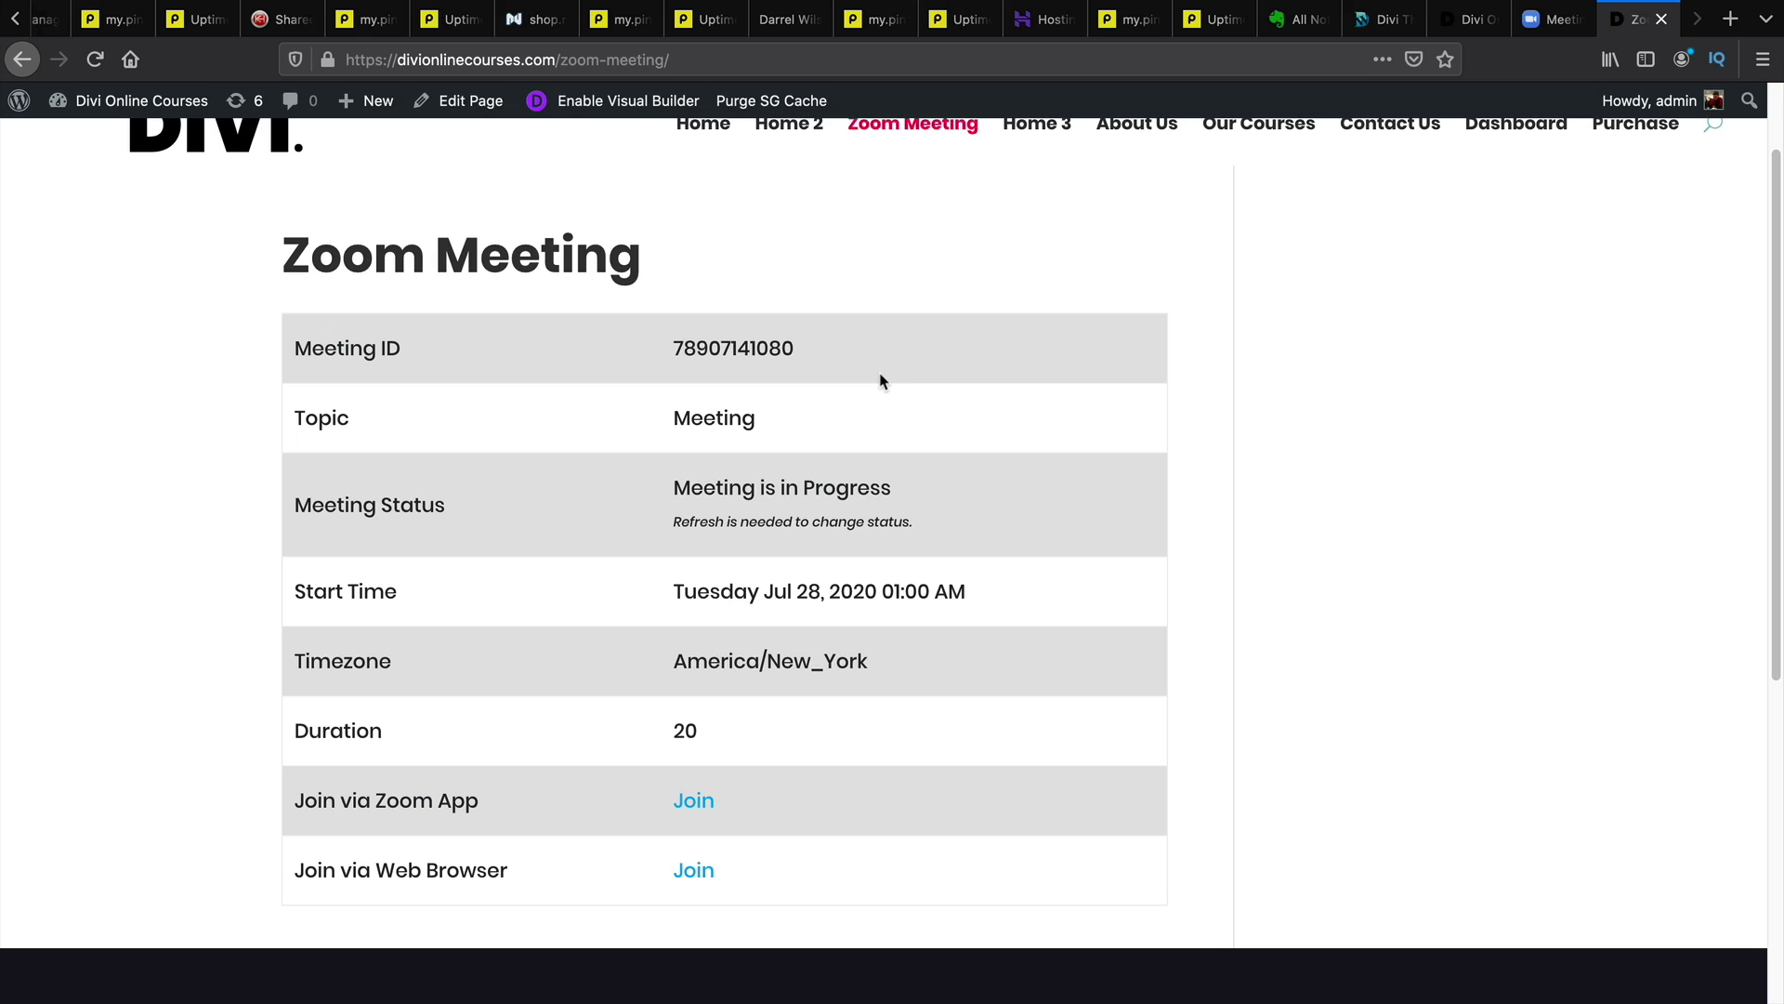
left_click_drag(337, 505, 404, 506)
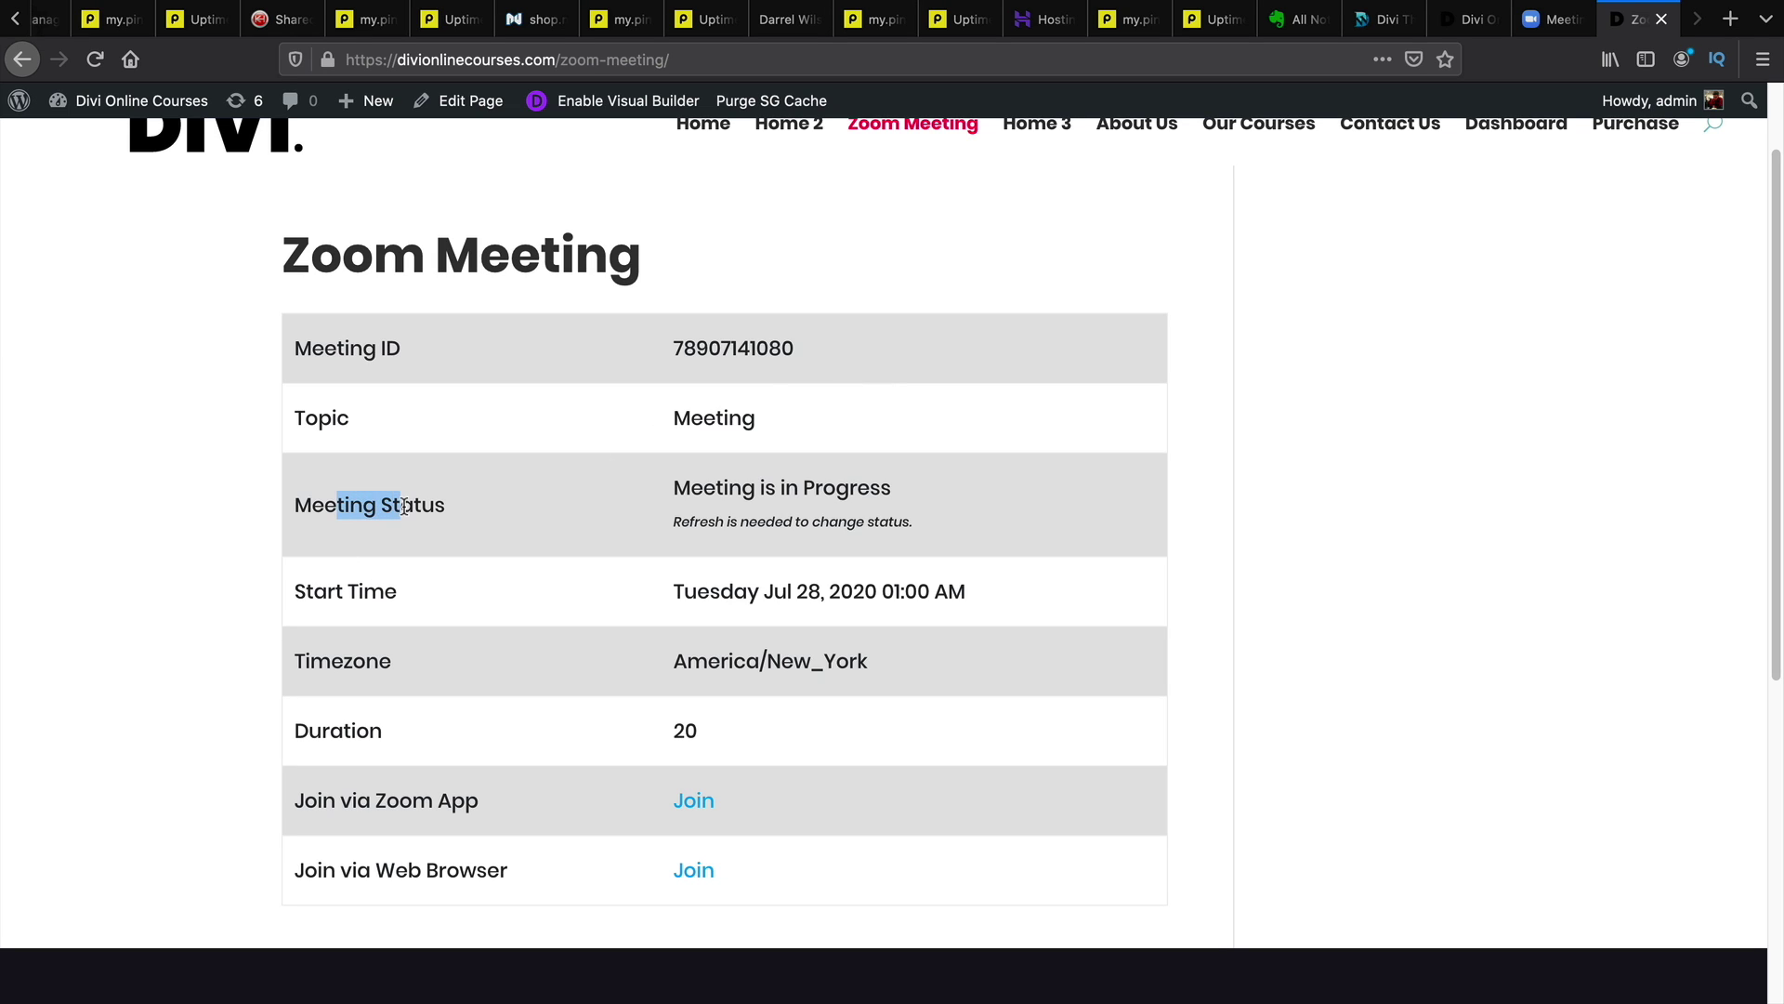
left_click_drag(675, 486, 895, 497)
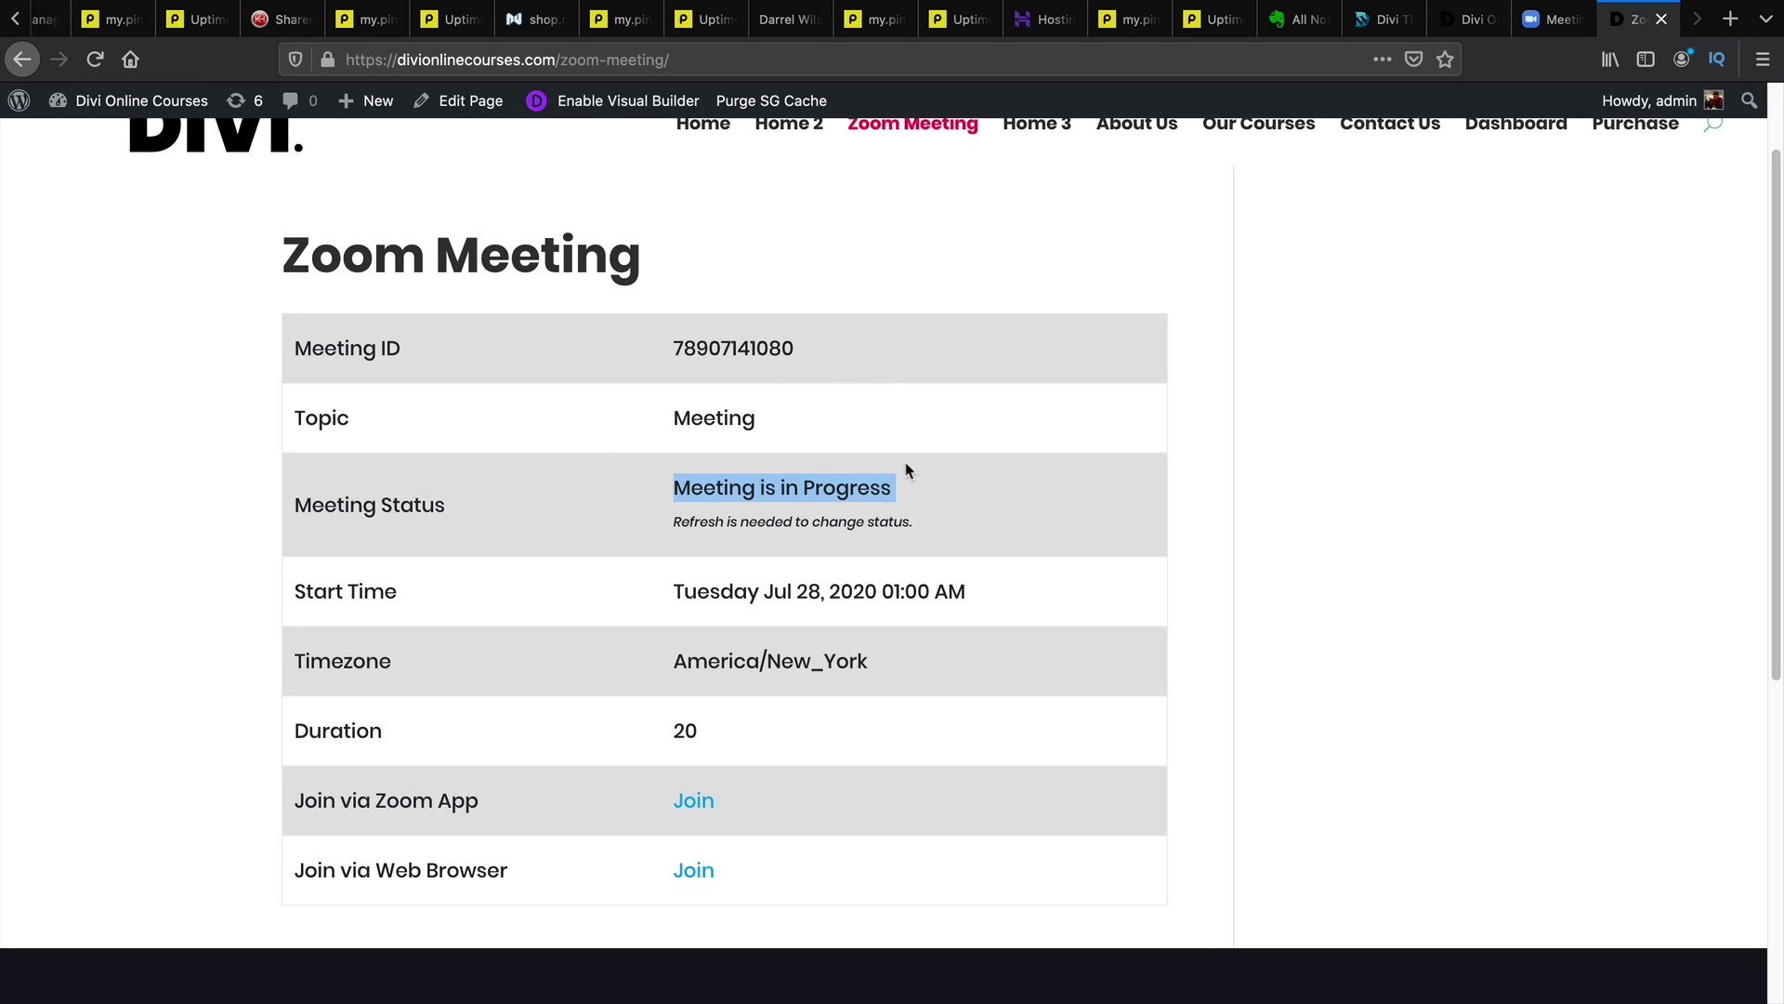
left_click_drag(295, 596, 419, 598)
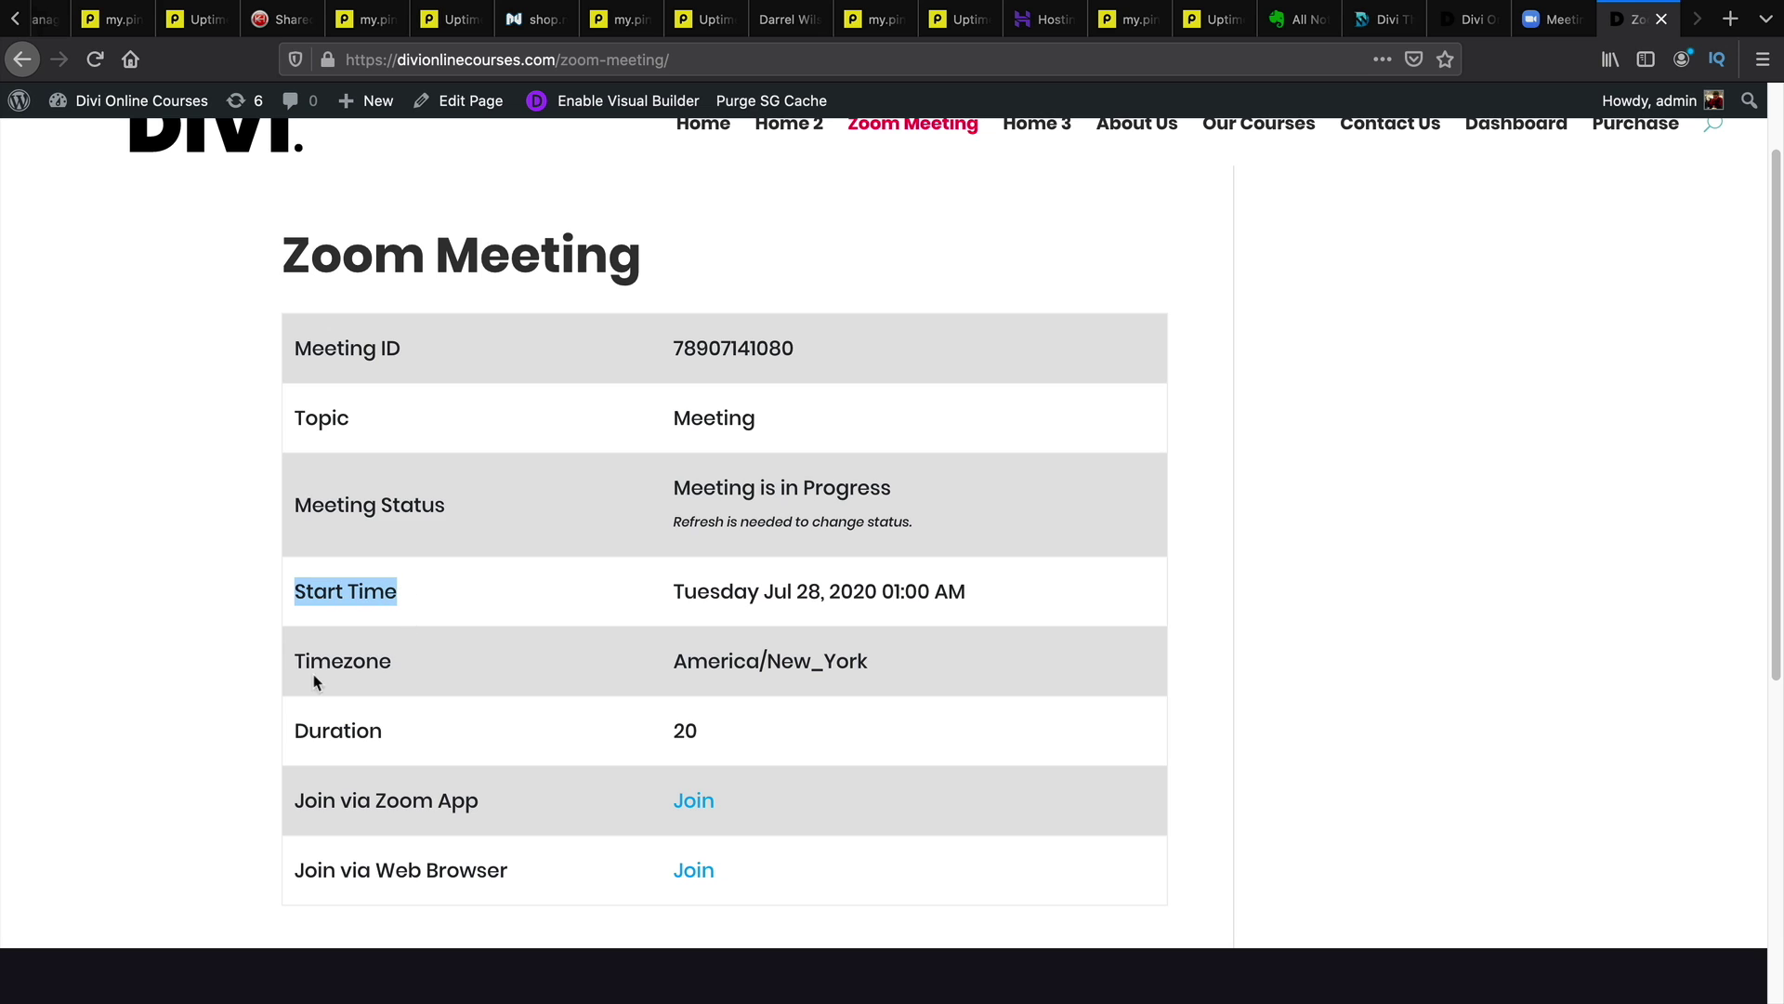
left_click_drag(312, 671, 376, 690)
scroll(418, 721, "down", 2)
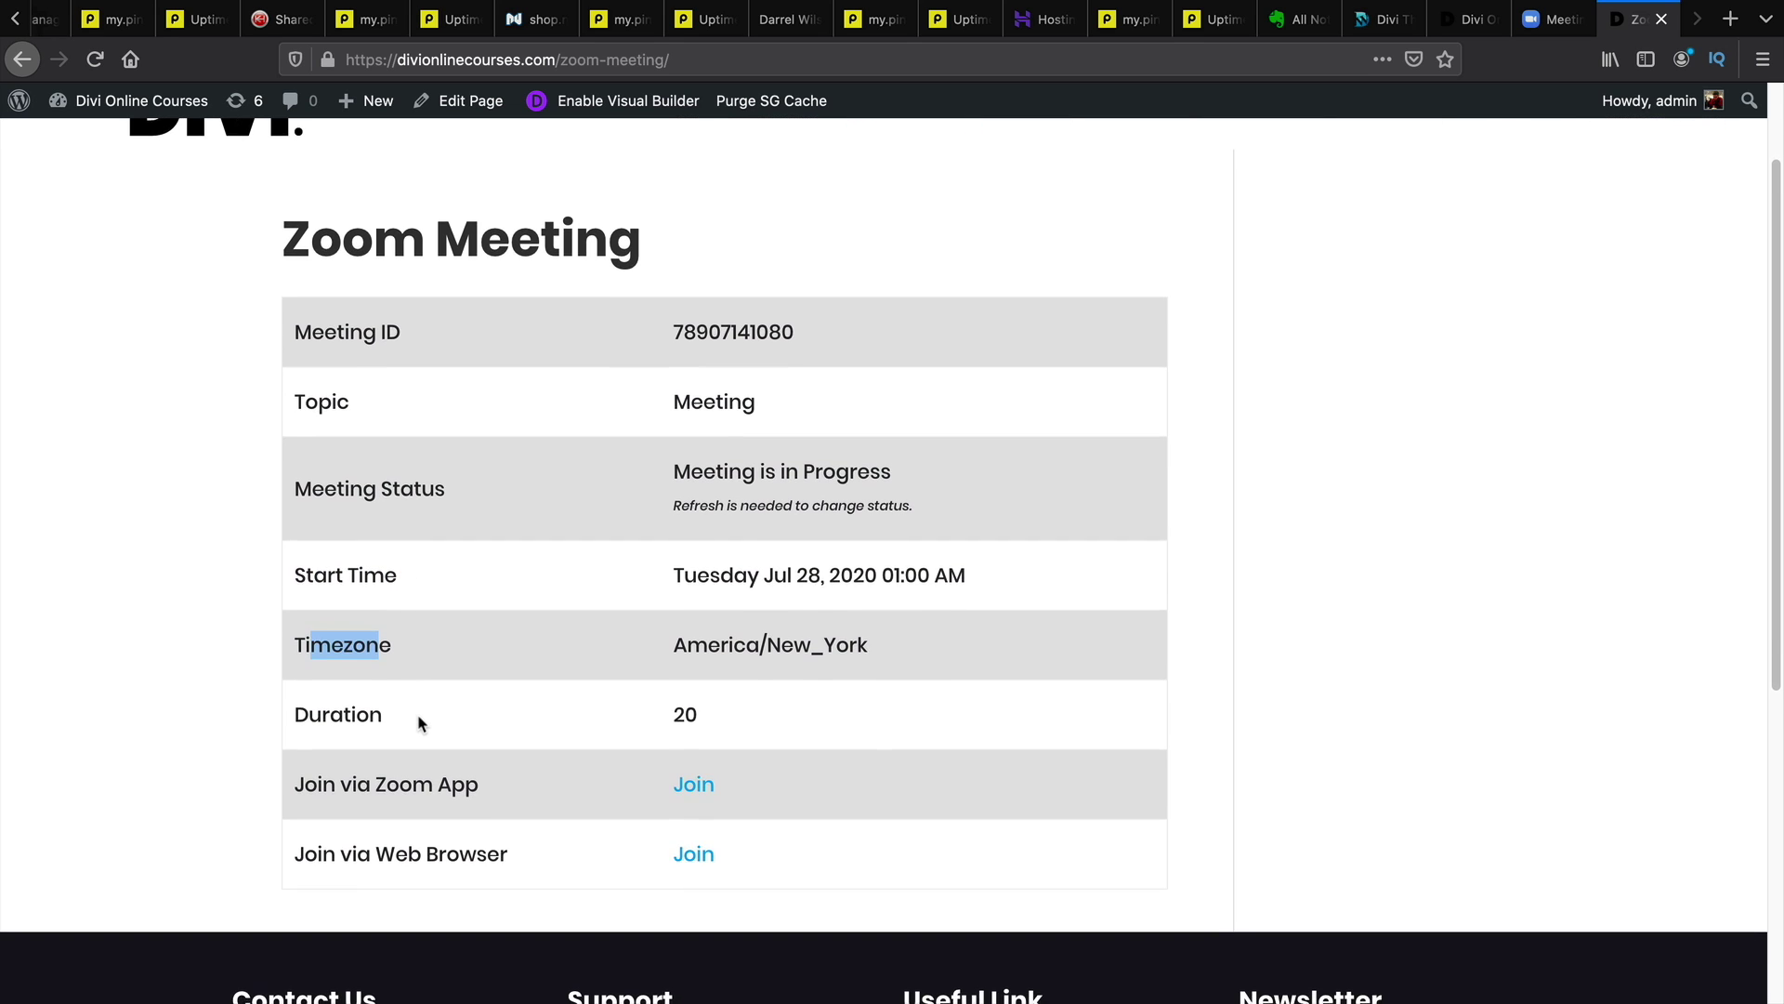
left_click_drag(357, 712, 471, 715)
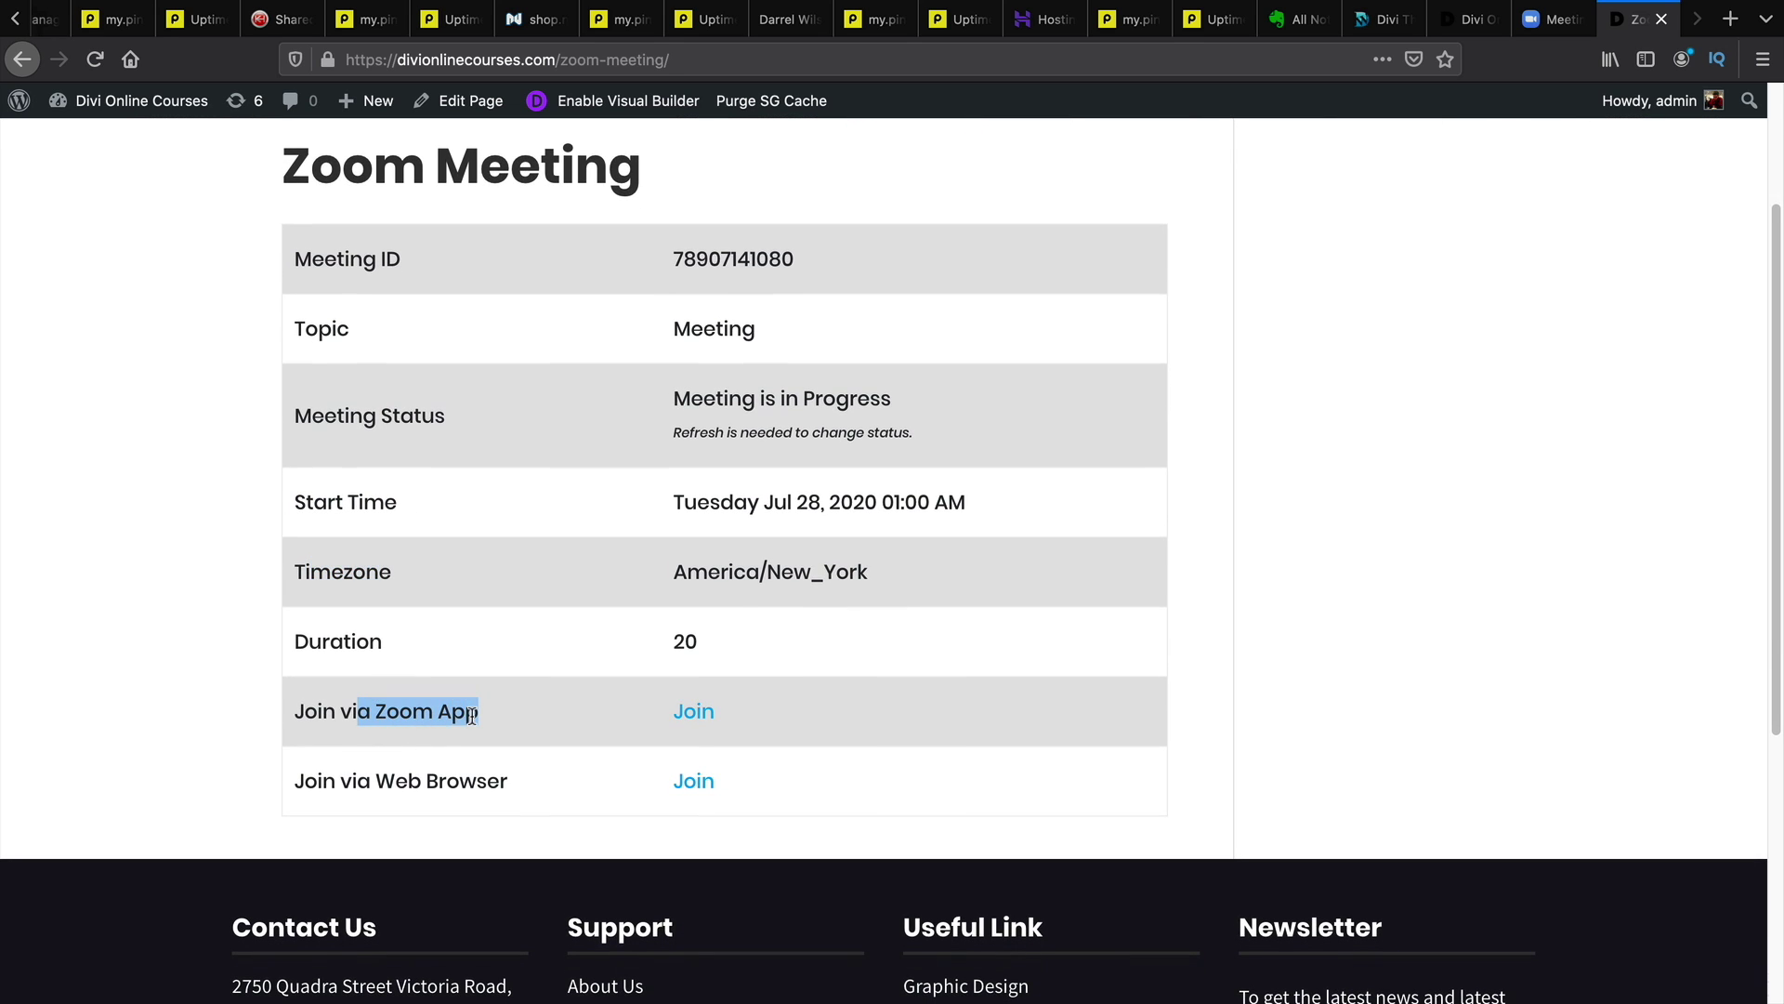
left_click_drag(296, 780, 483, 779)
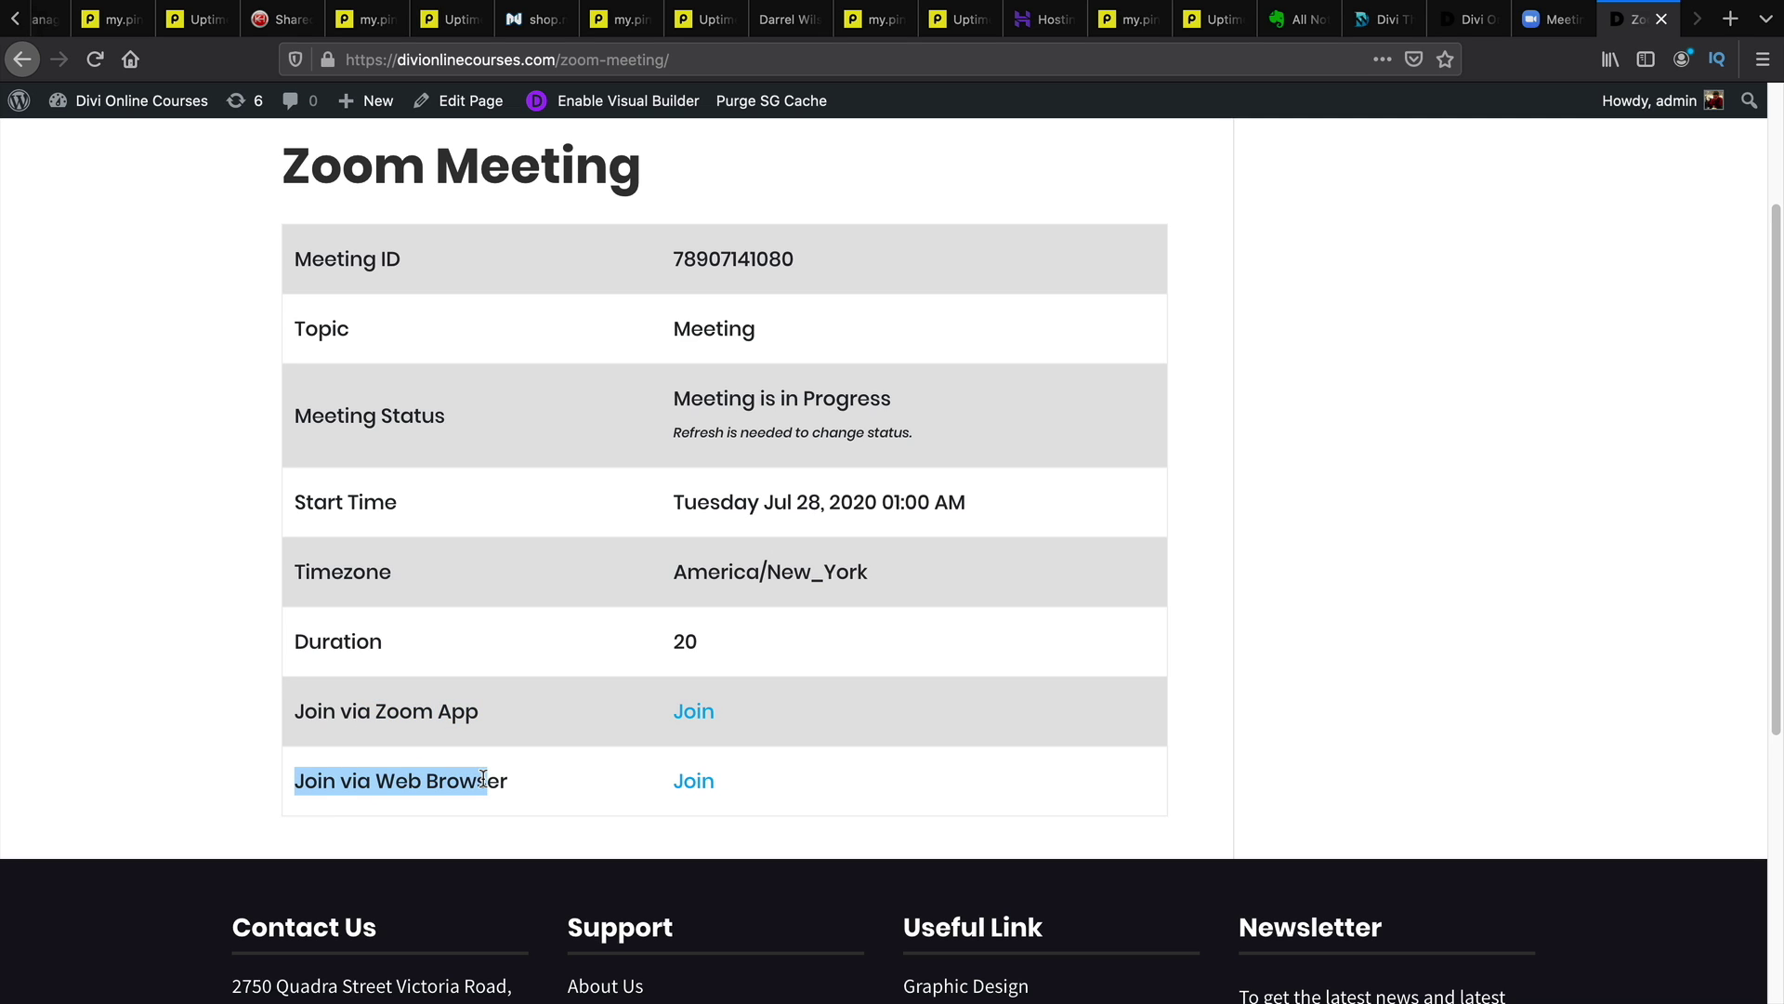
Step: Join the meeting through the web browser, entering a participant name
left_click(695, 783)
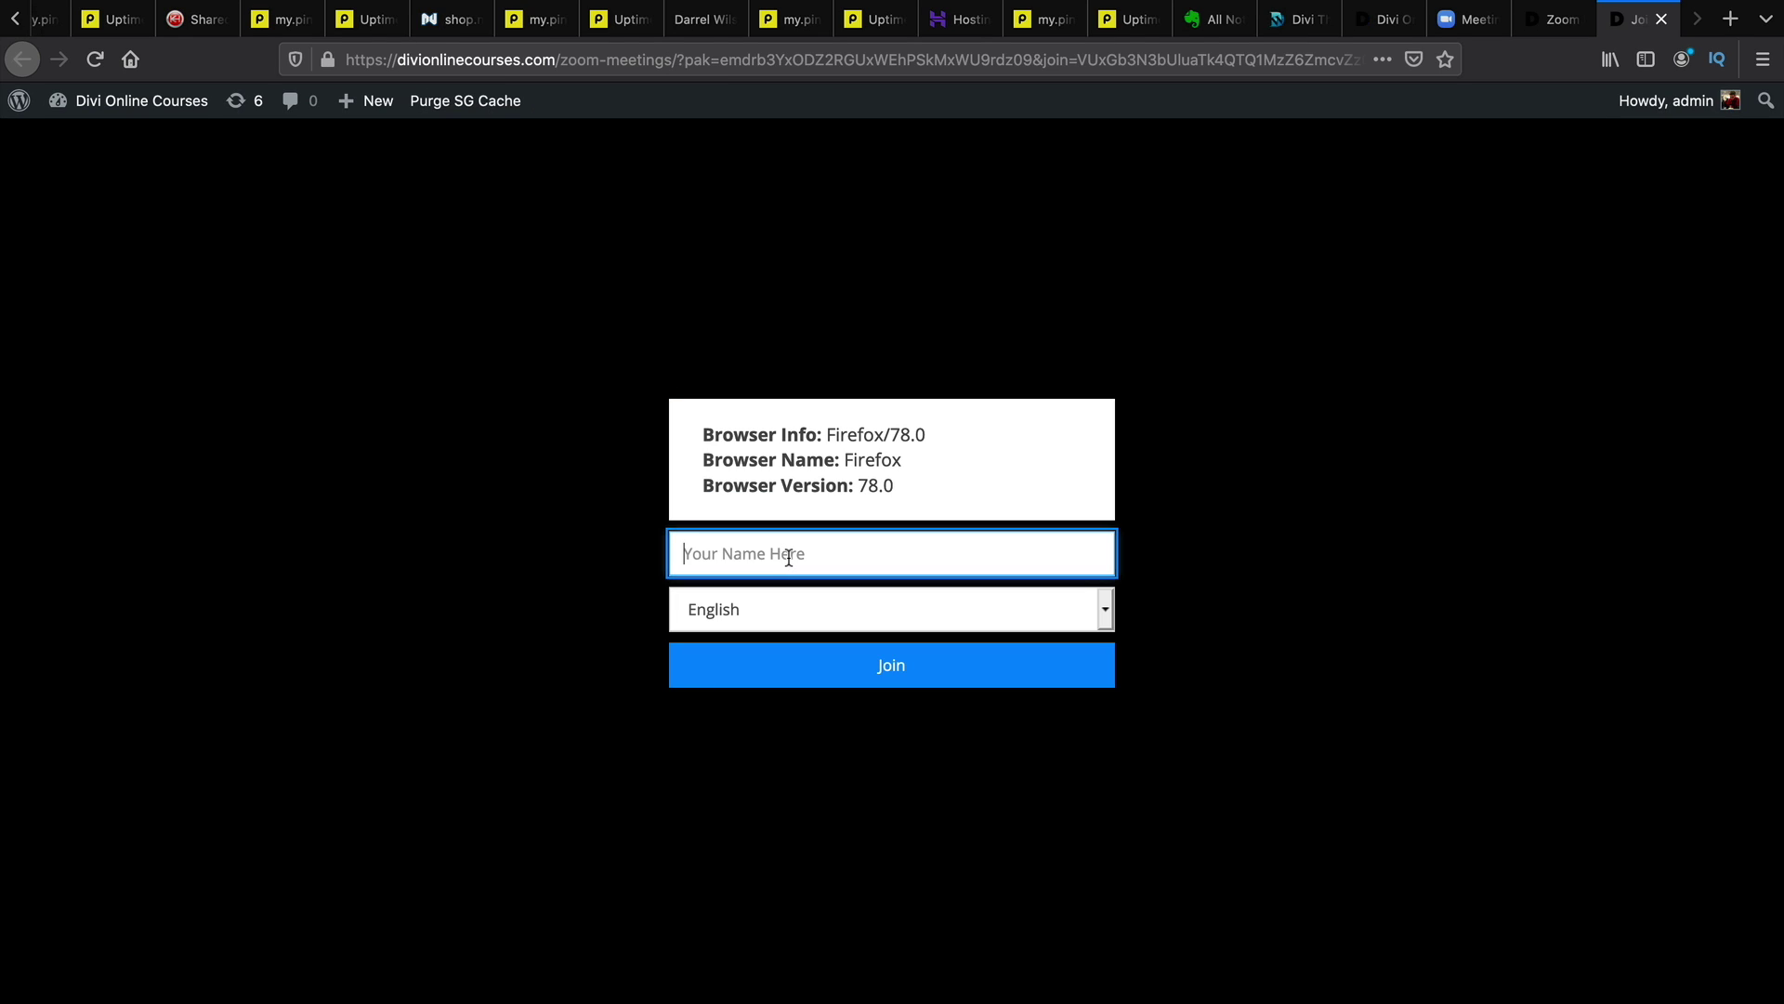
type("darrel wilson")
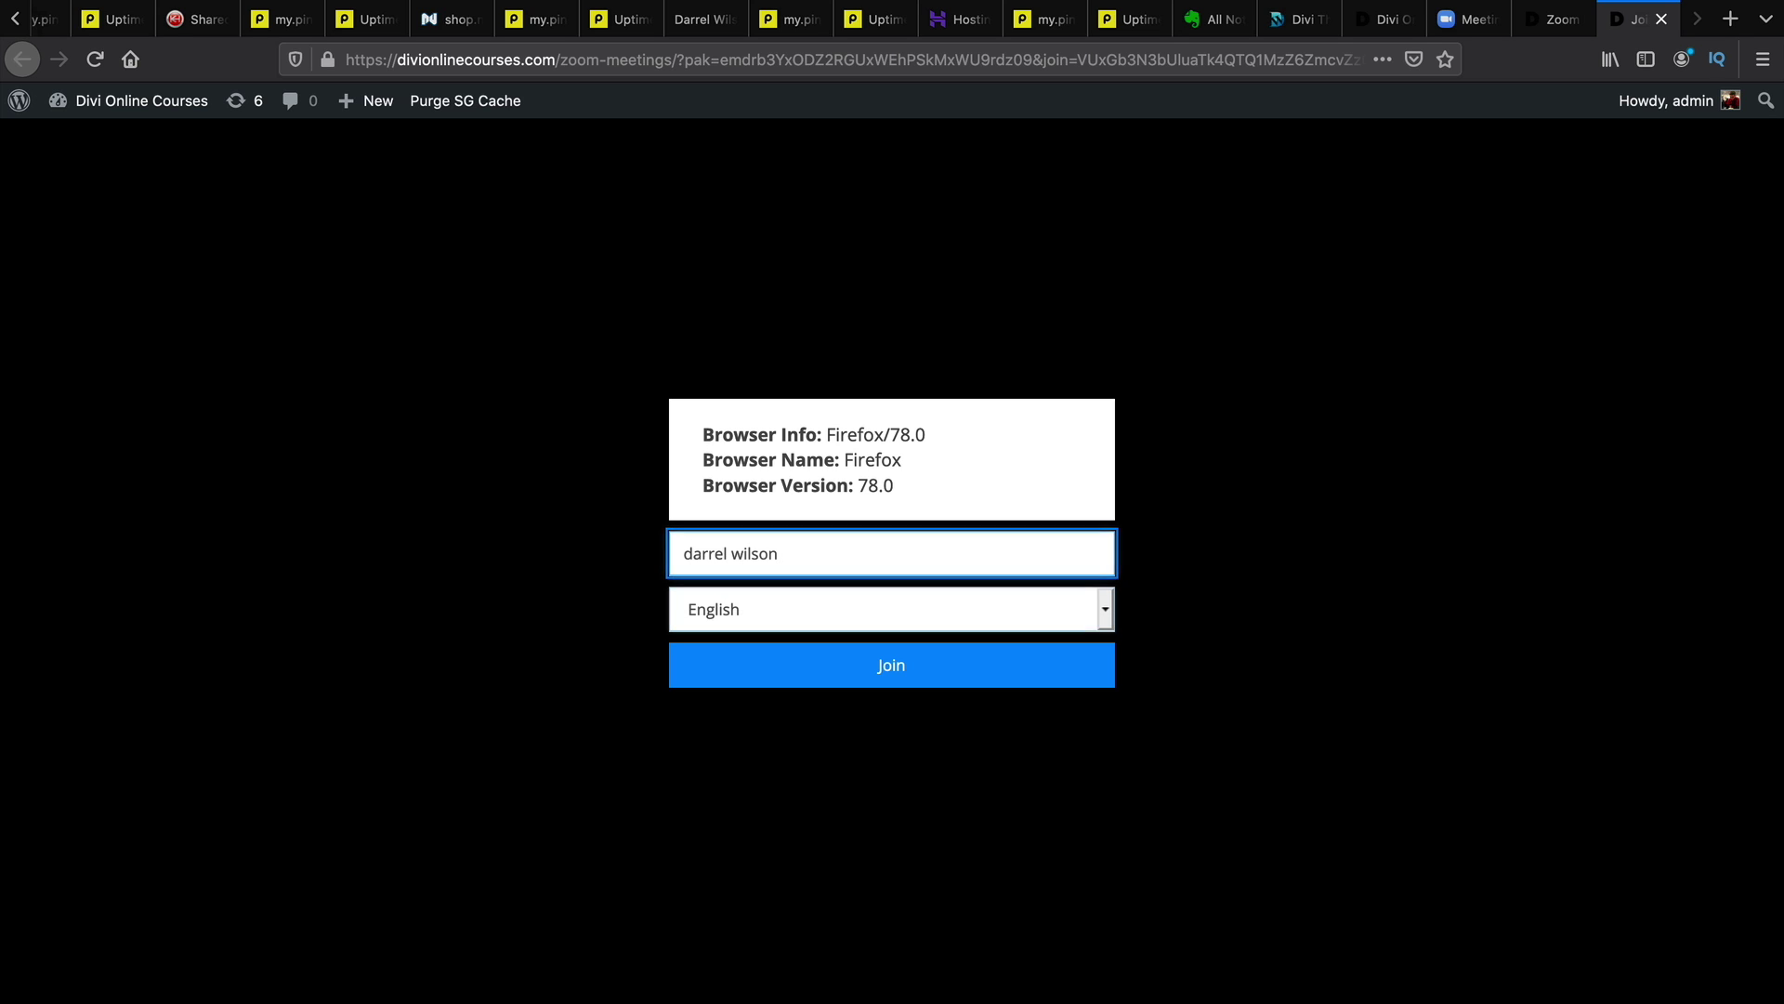
left_click(890, 665)
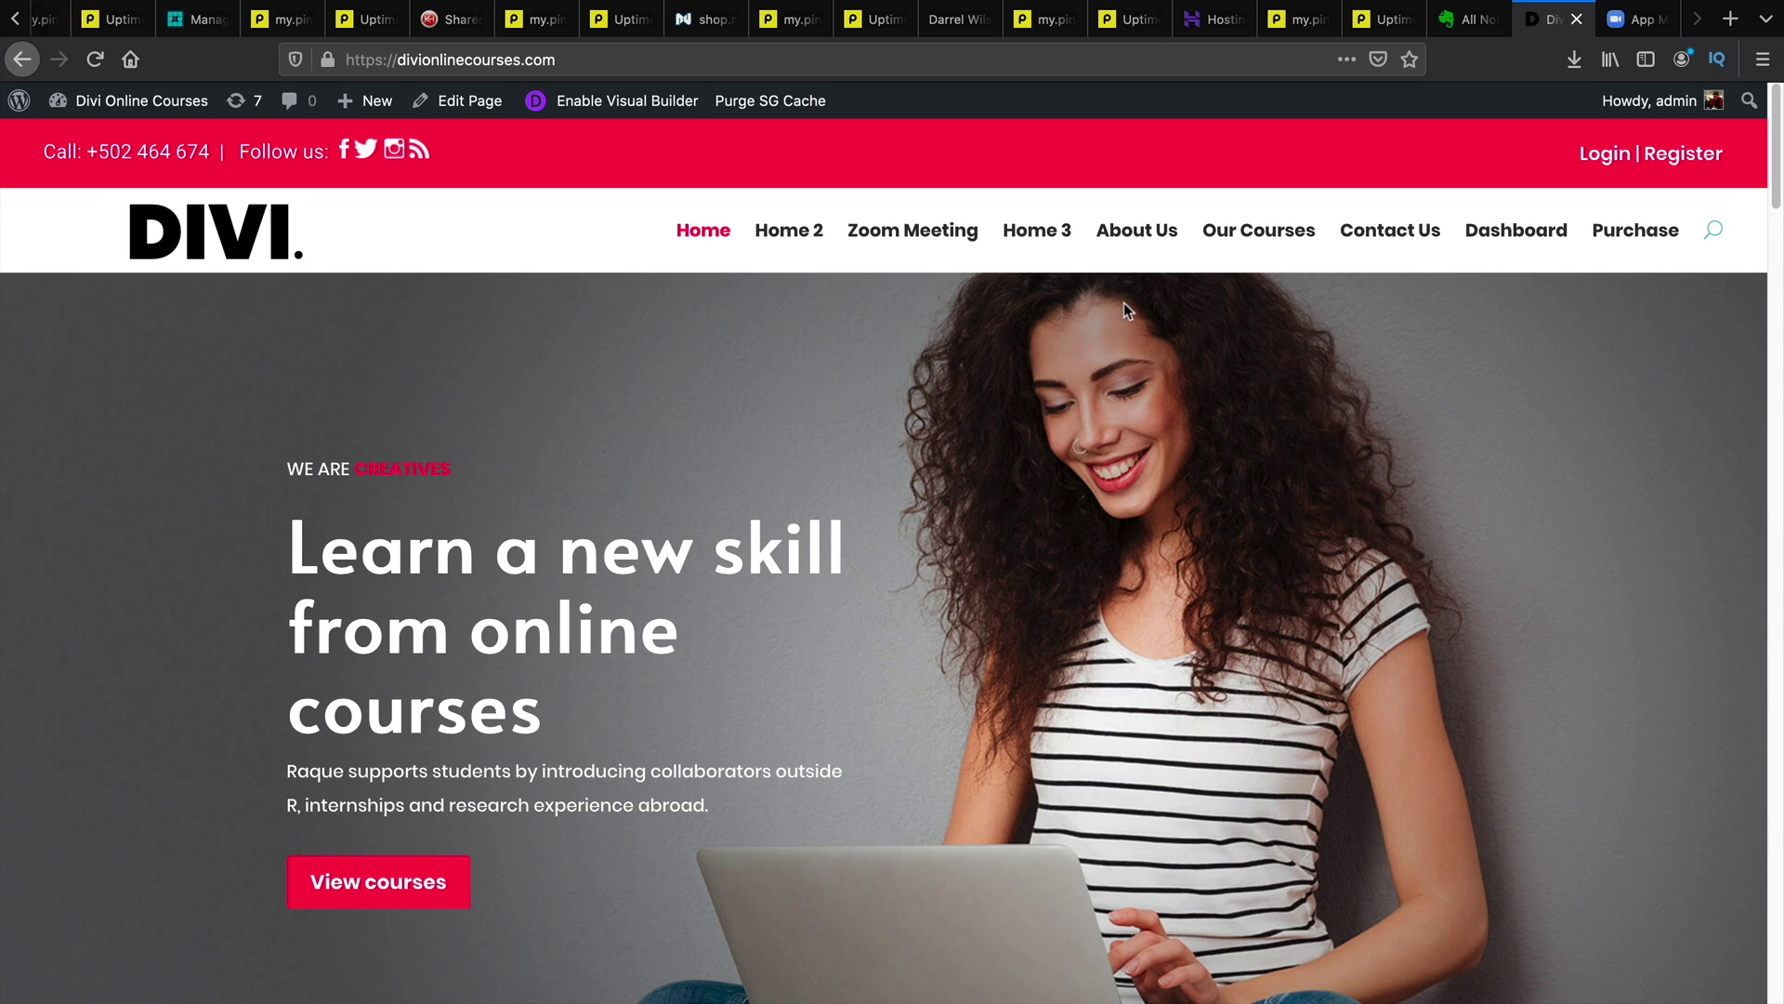
Step: Go to the admin dashboard and open Plugins > Add New
mouse_move(158, 99)
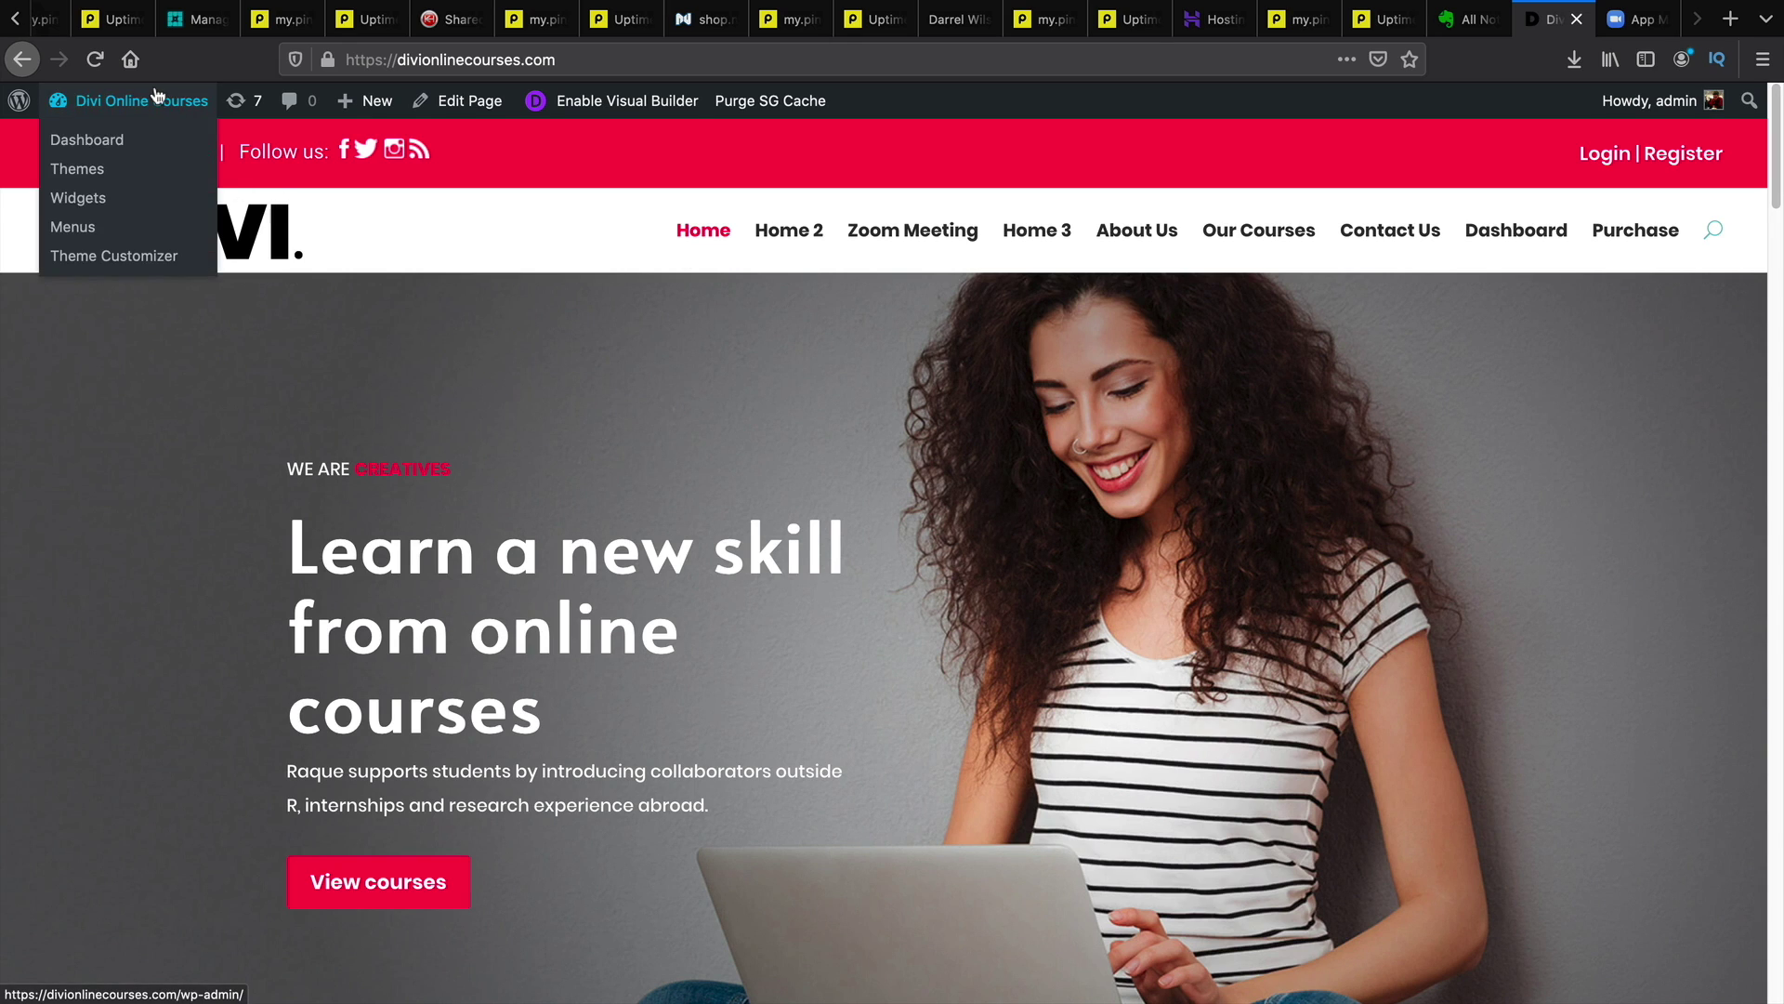
left_click(128, 145)
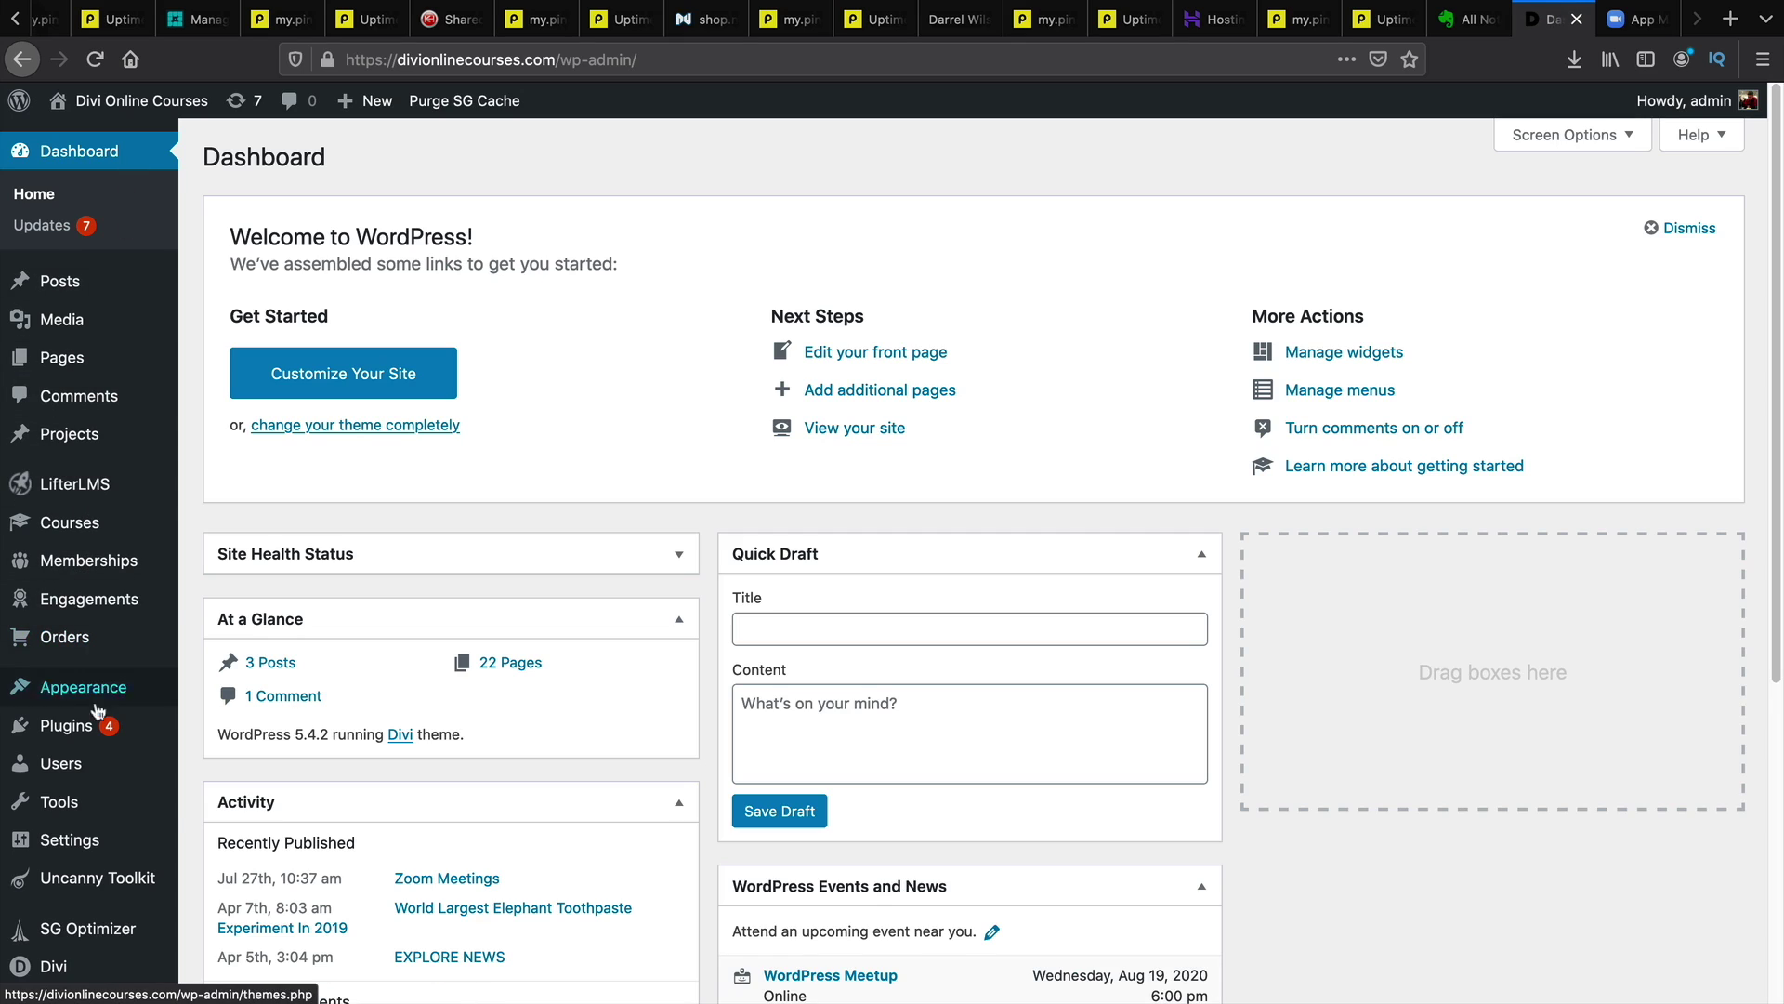
mouse_move(101, 730)
left_click(248, 762)
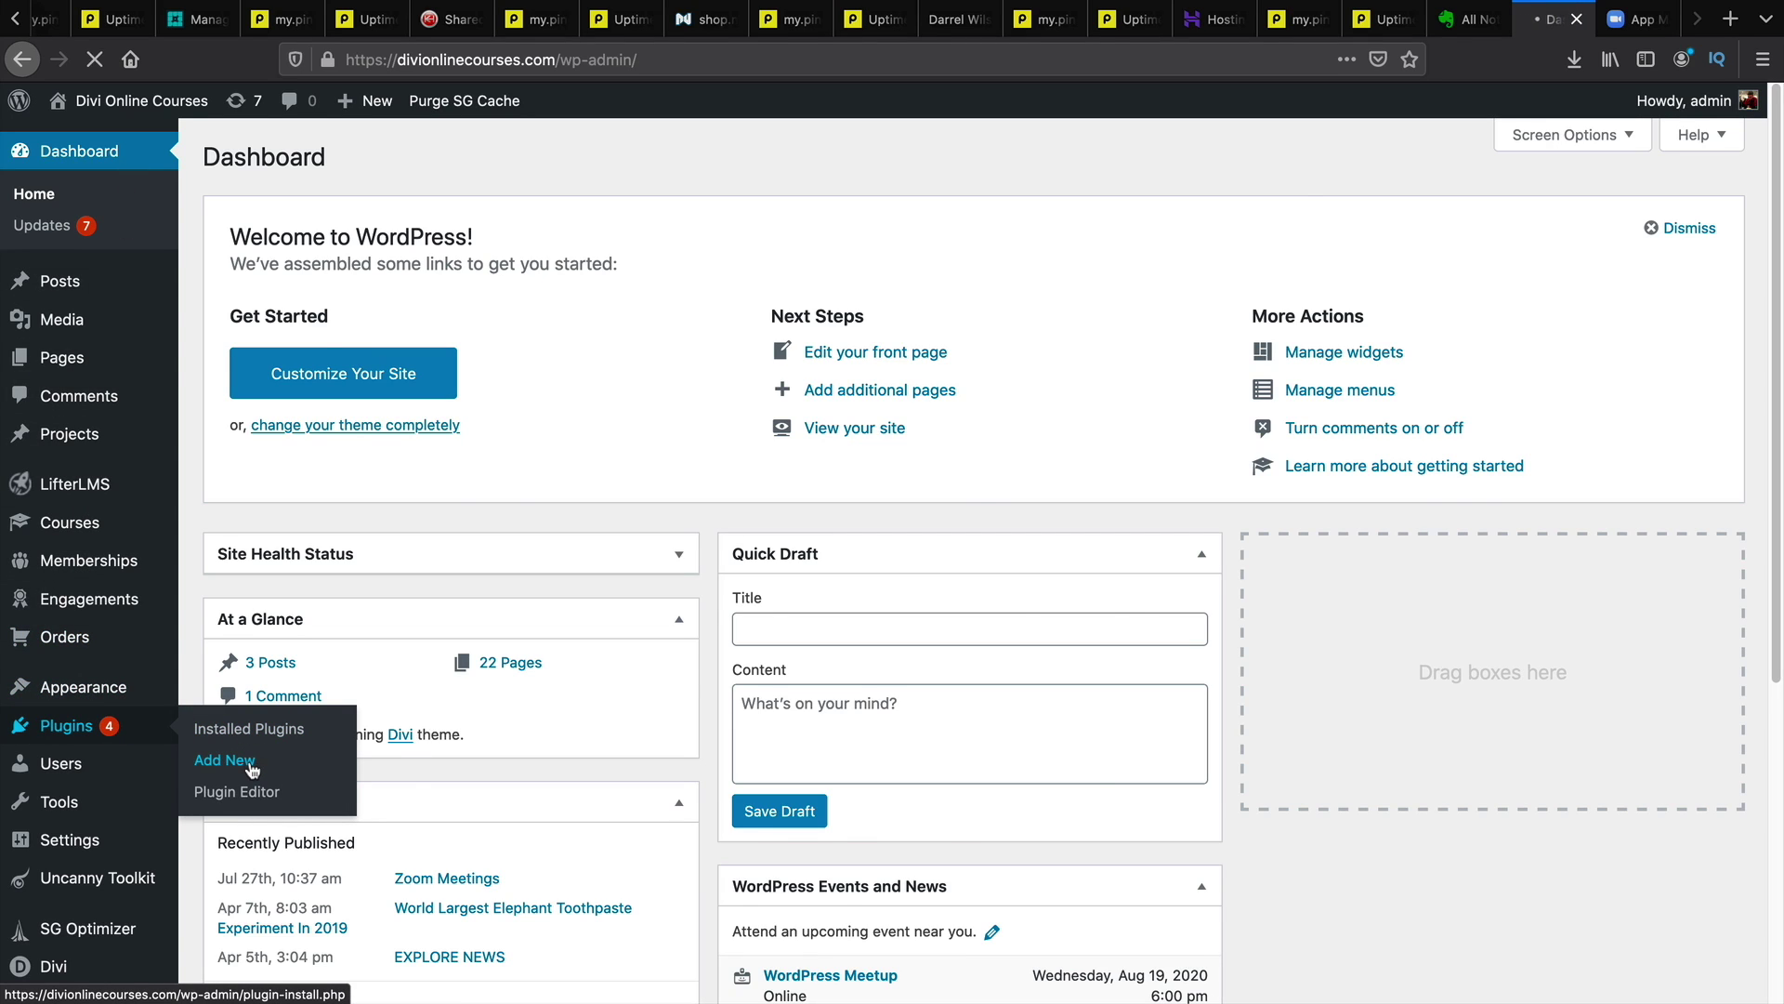
Step: Search plugins for 'zoom' and install Video Conferencing with Zoom
left_click(1568, 212)
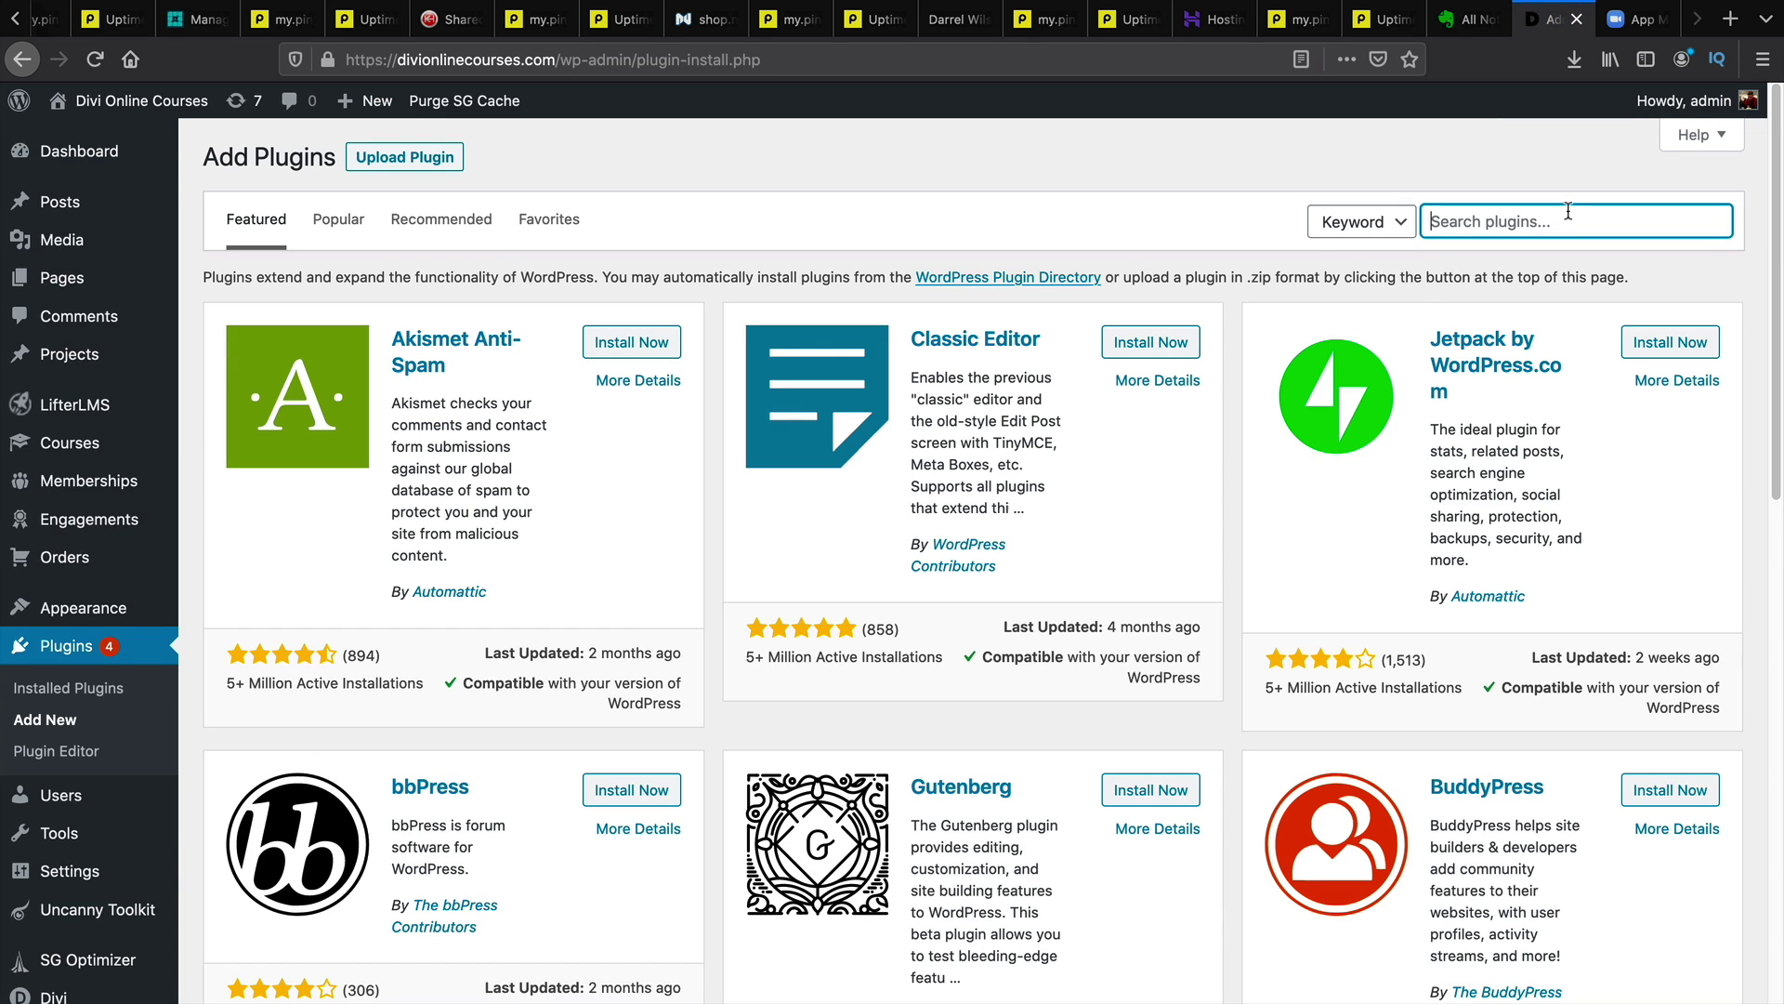
type("zoom")
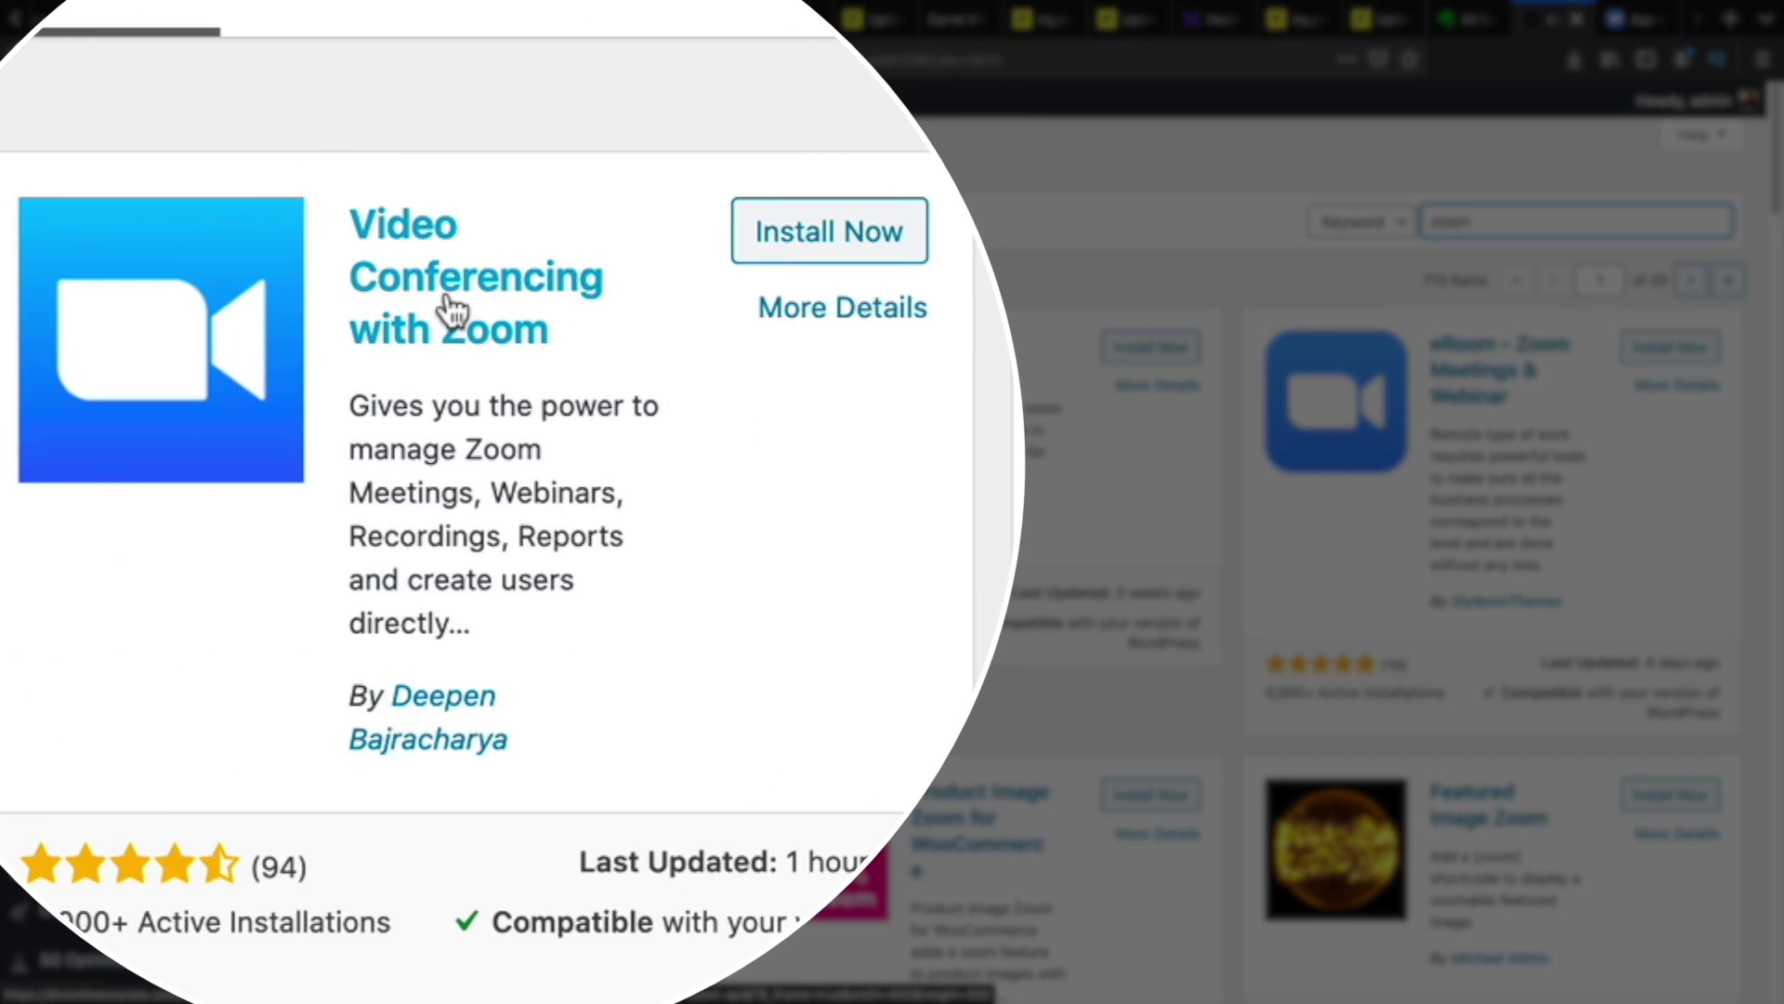
left_click(816, 234)
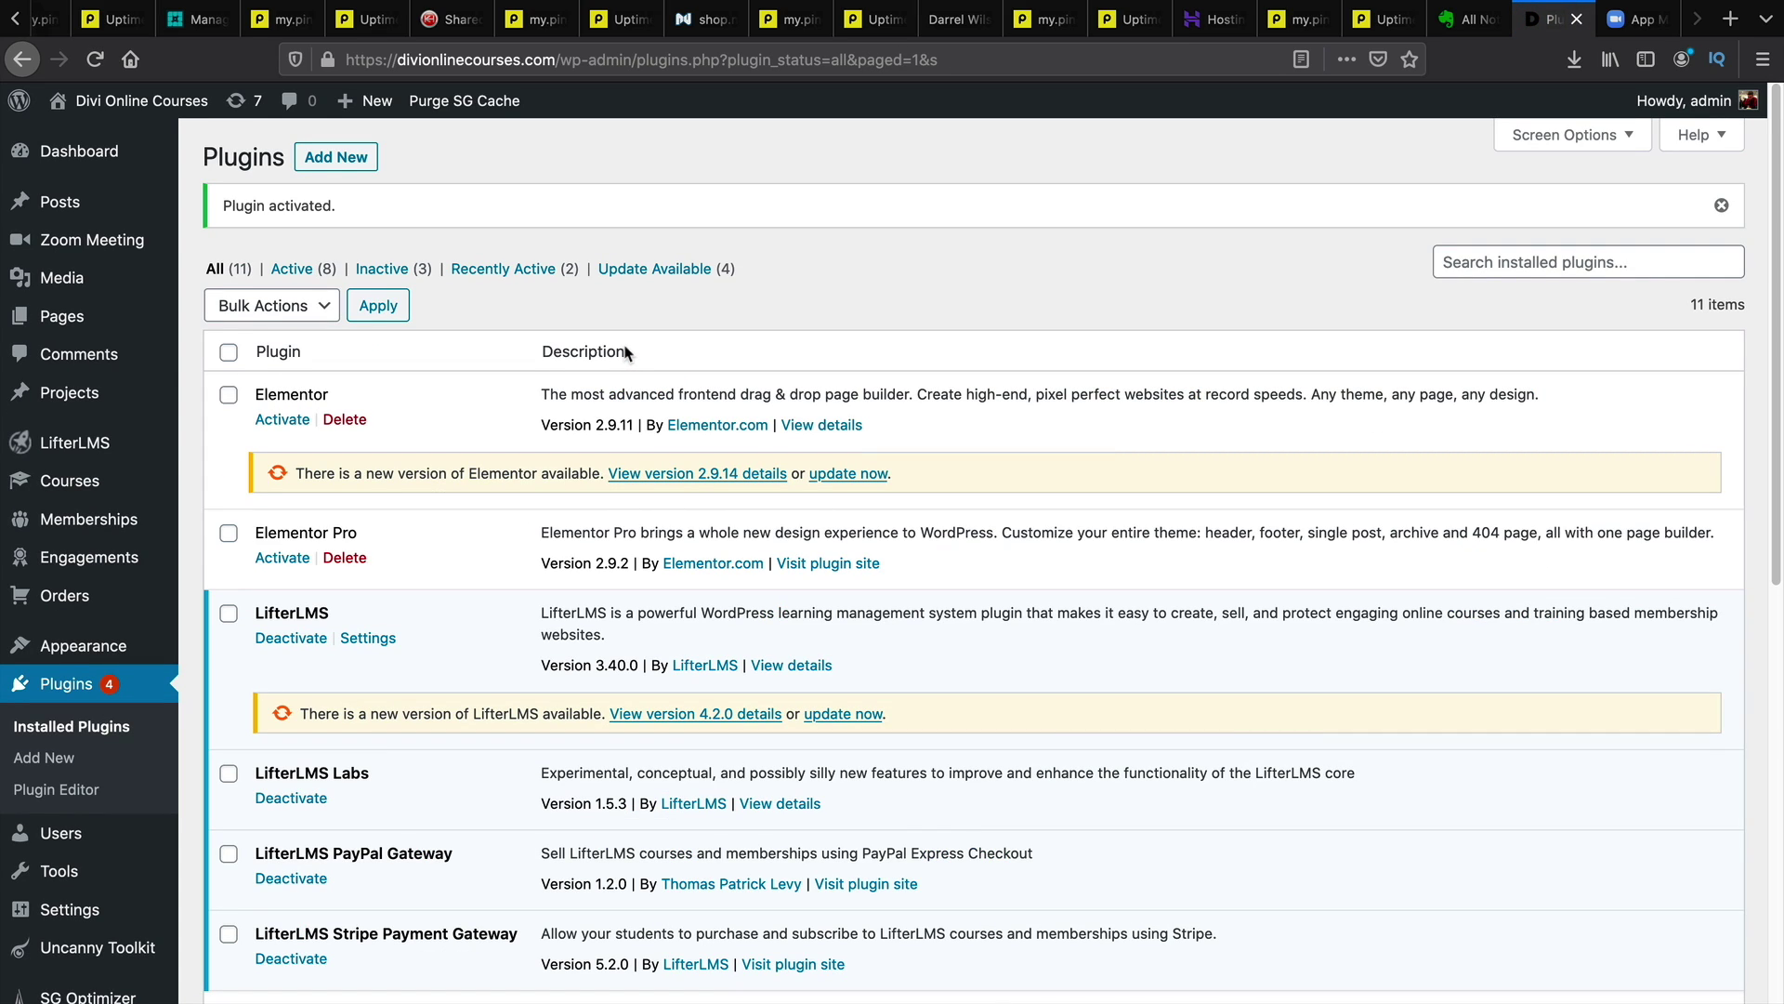
Step: Open the Zoom Meeting plugin's Settings page from the admin sidebar
mouse_move(124, 252)
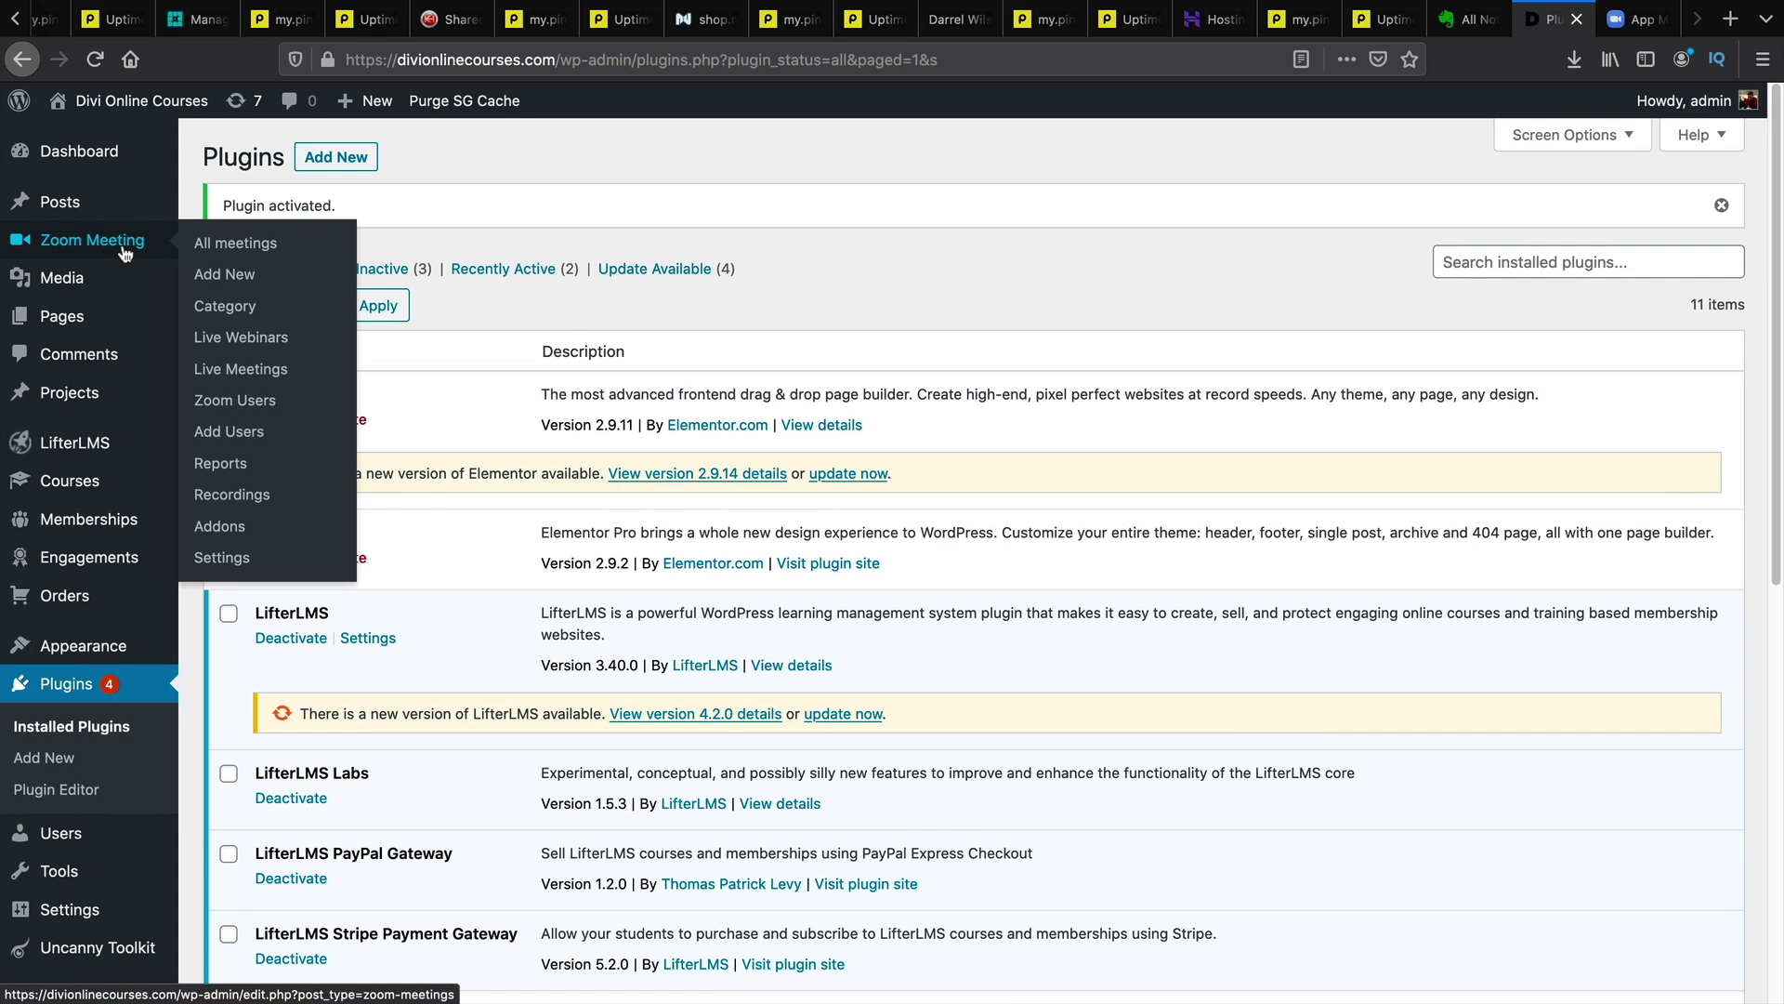
left_click(222, 557)
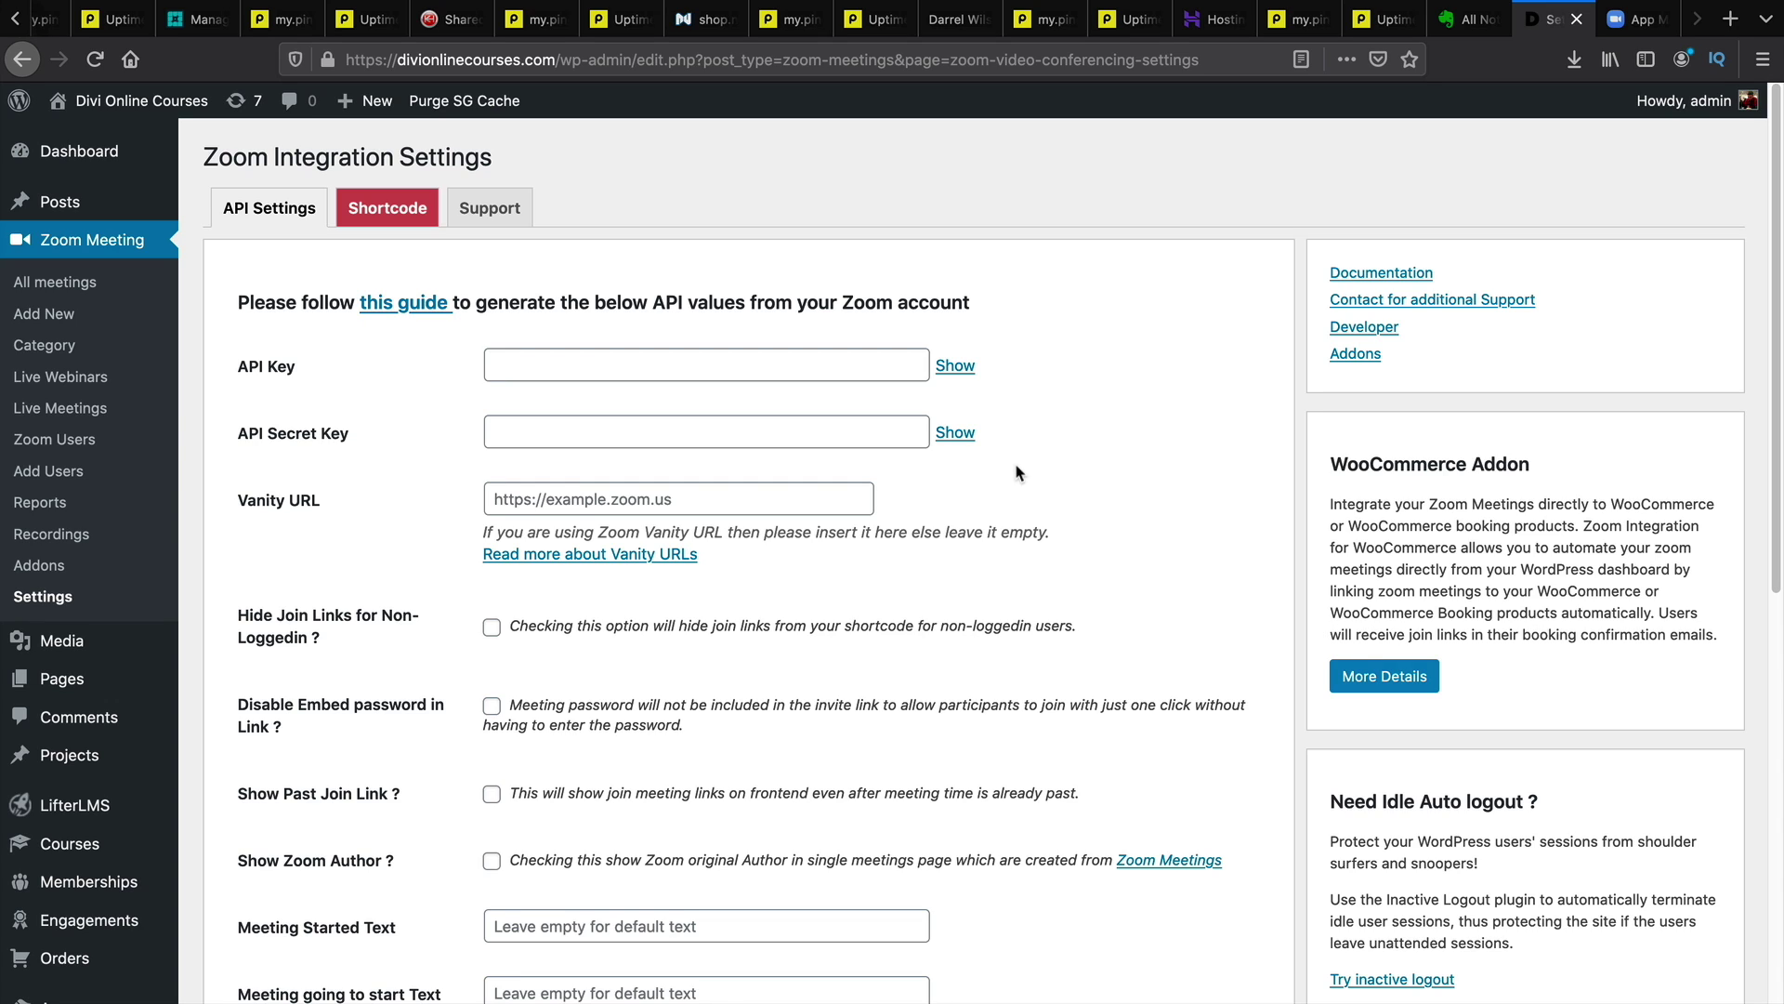
Step: Go to zoom.us/developer in the Zoom Marketplace tab and show the Develop options
left_click(1635, 24)
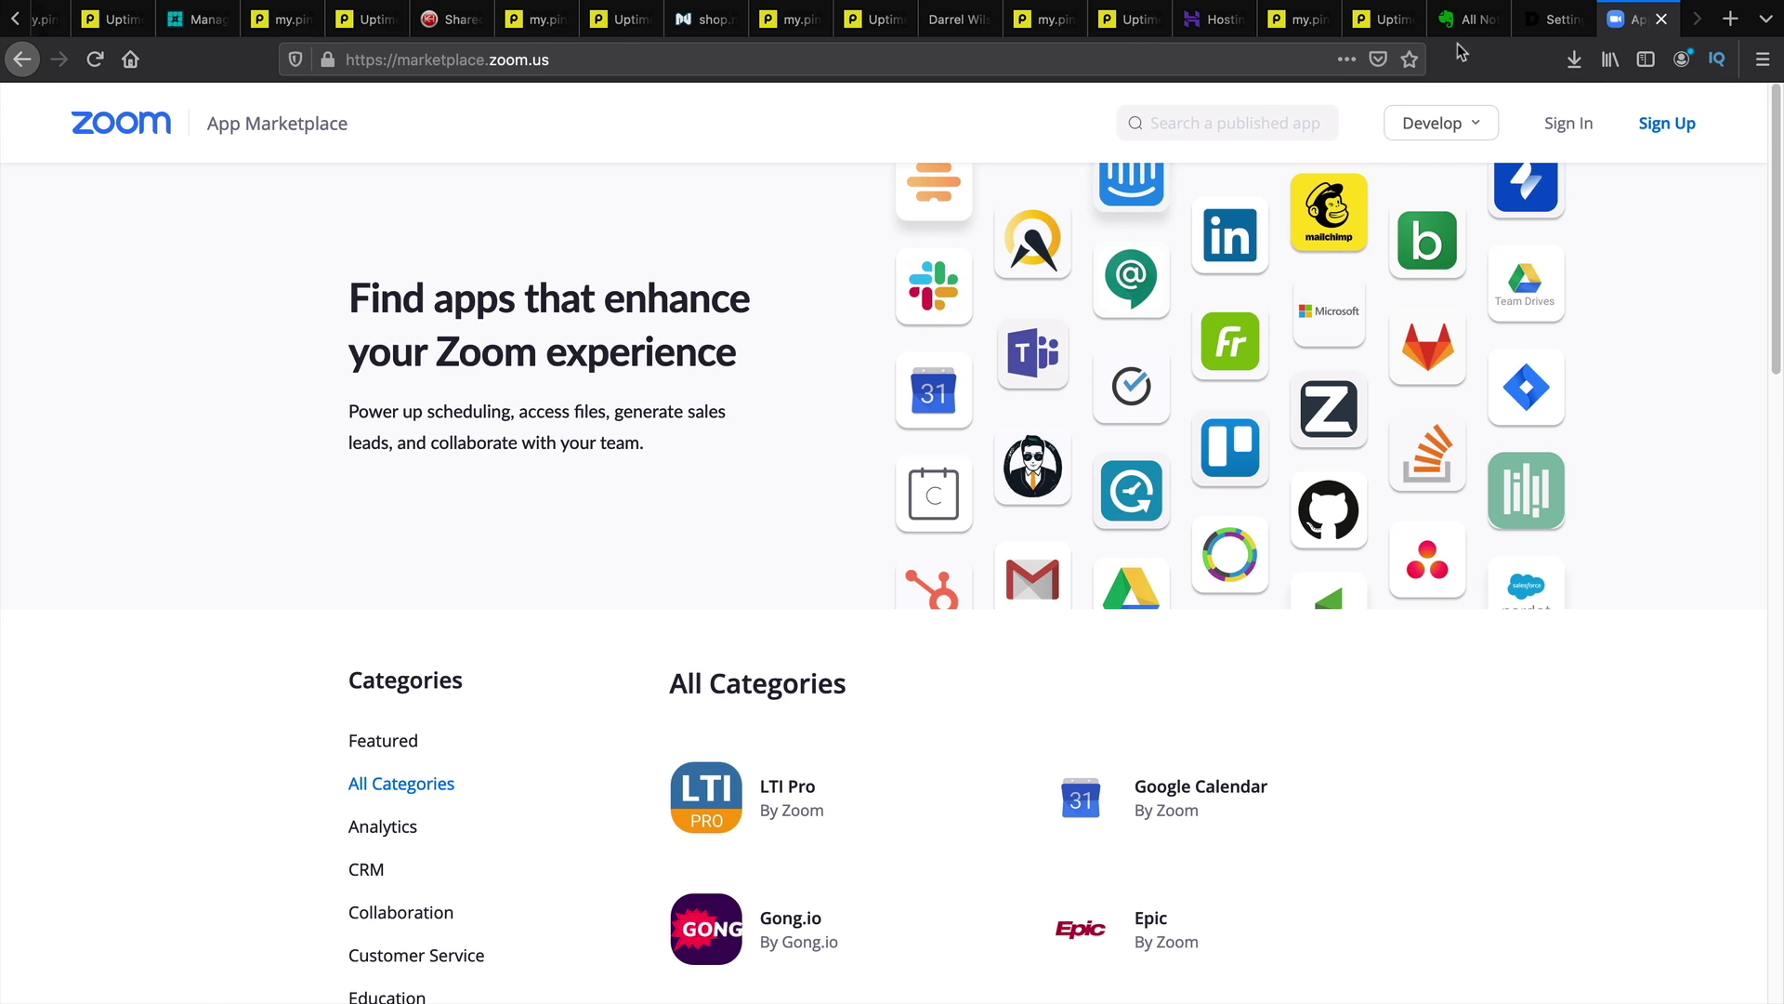
left_click(592, 61)
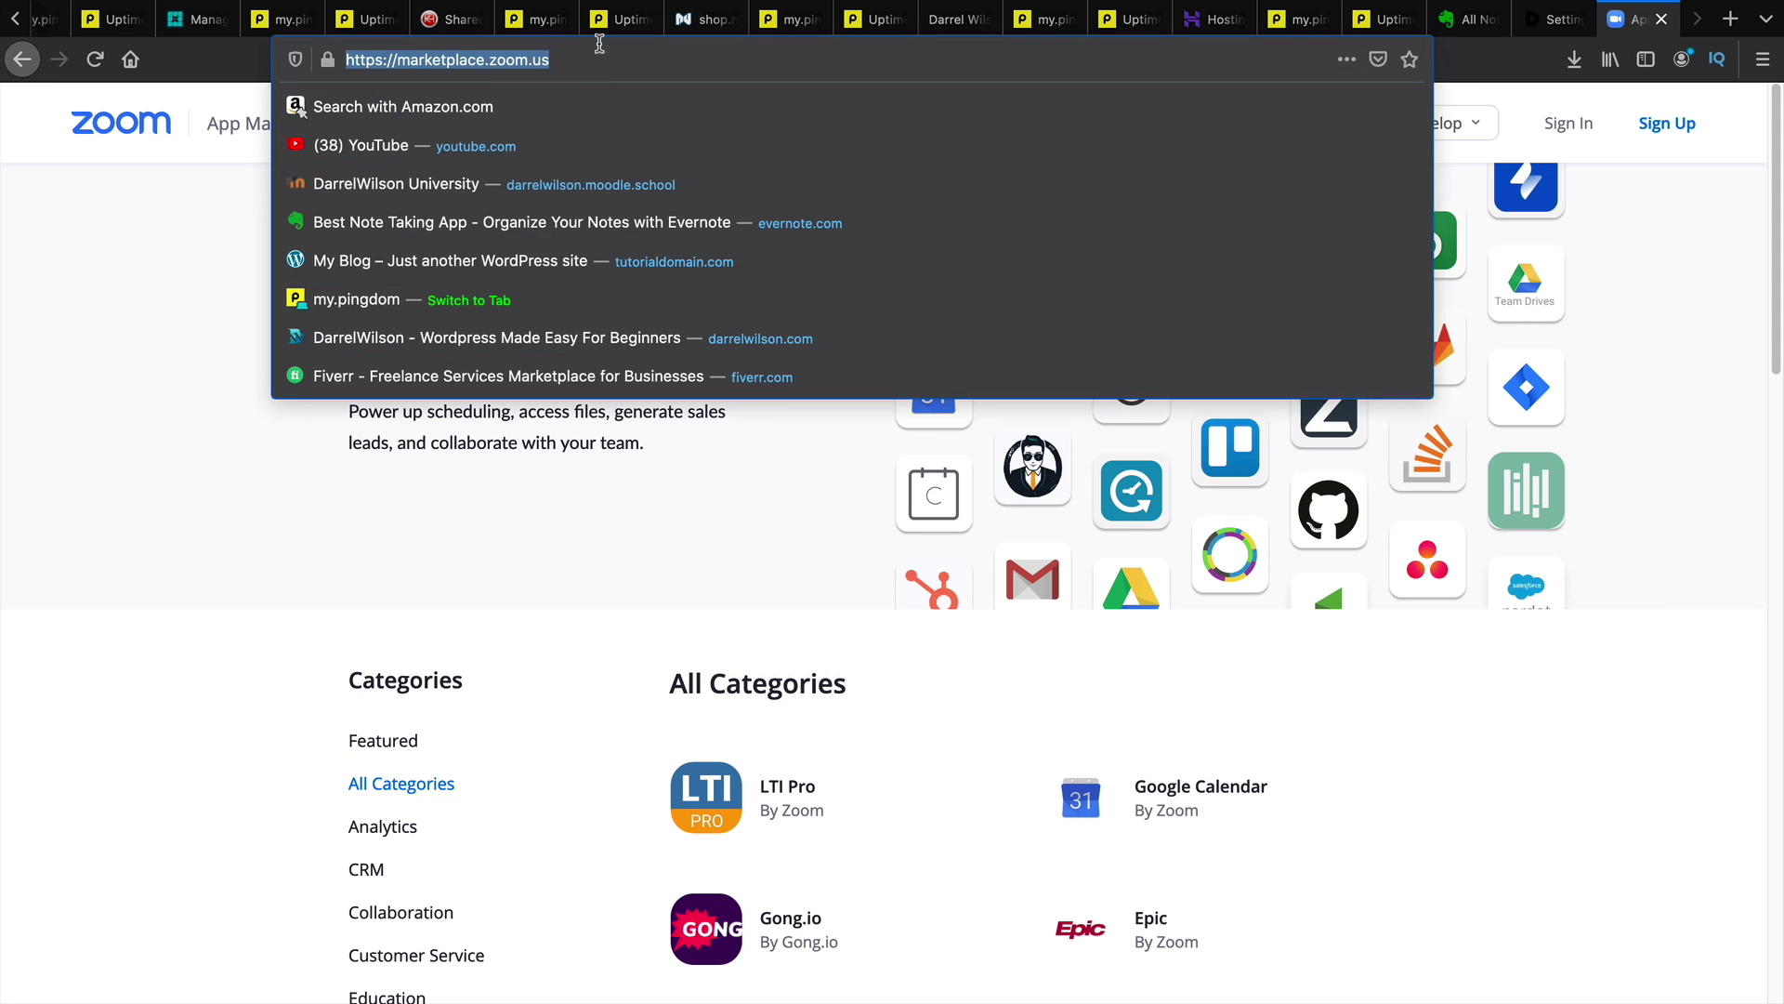
type("zoom.us/")
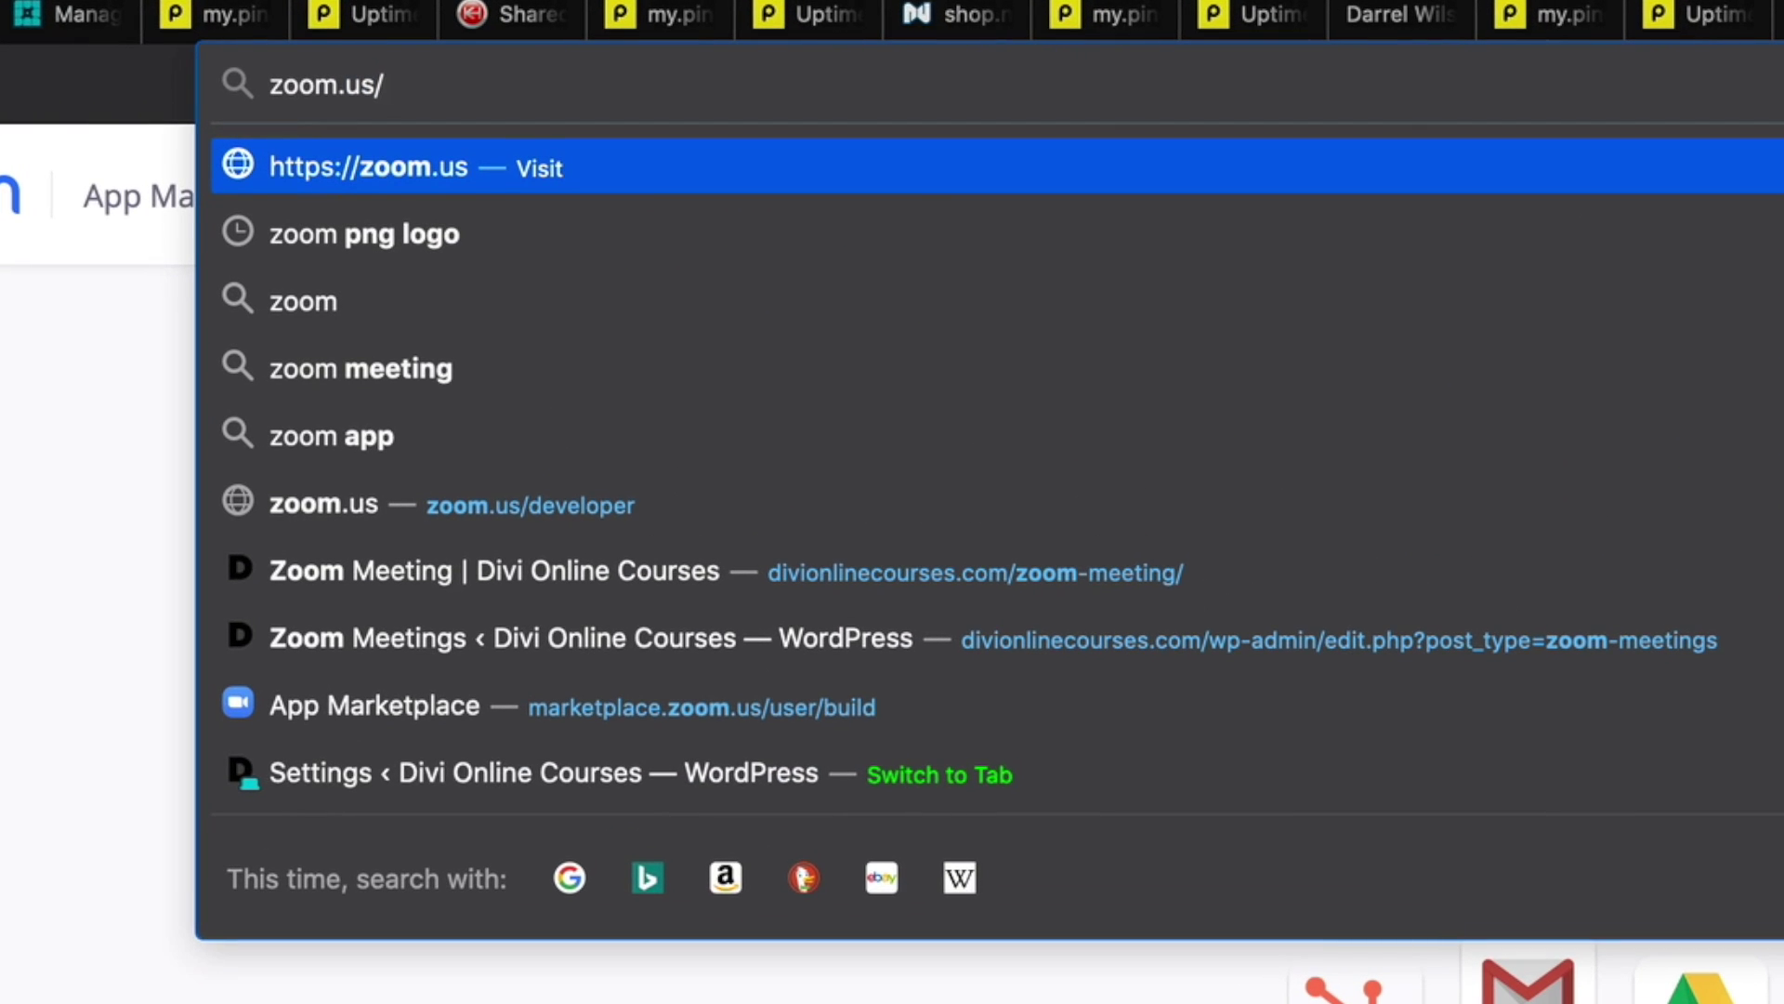
type("developer")
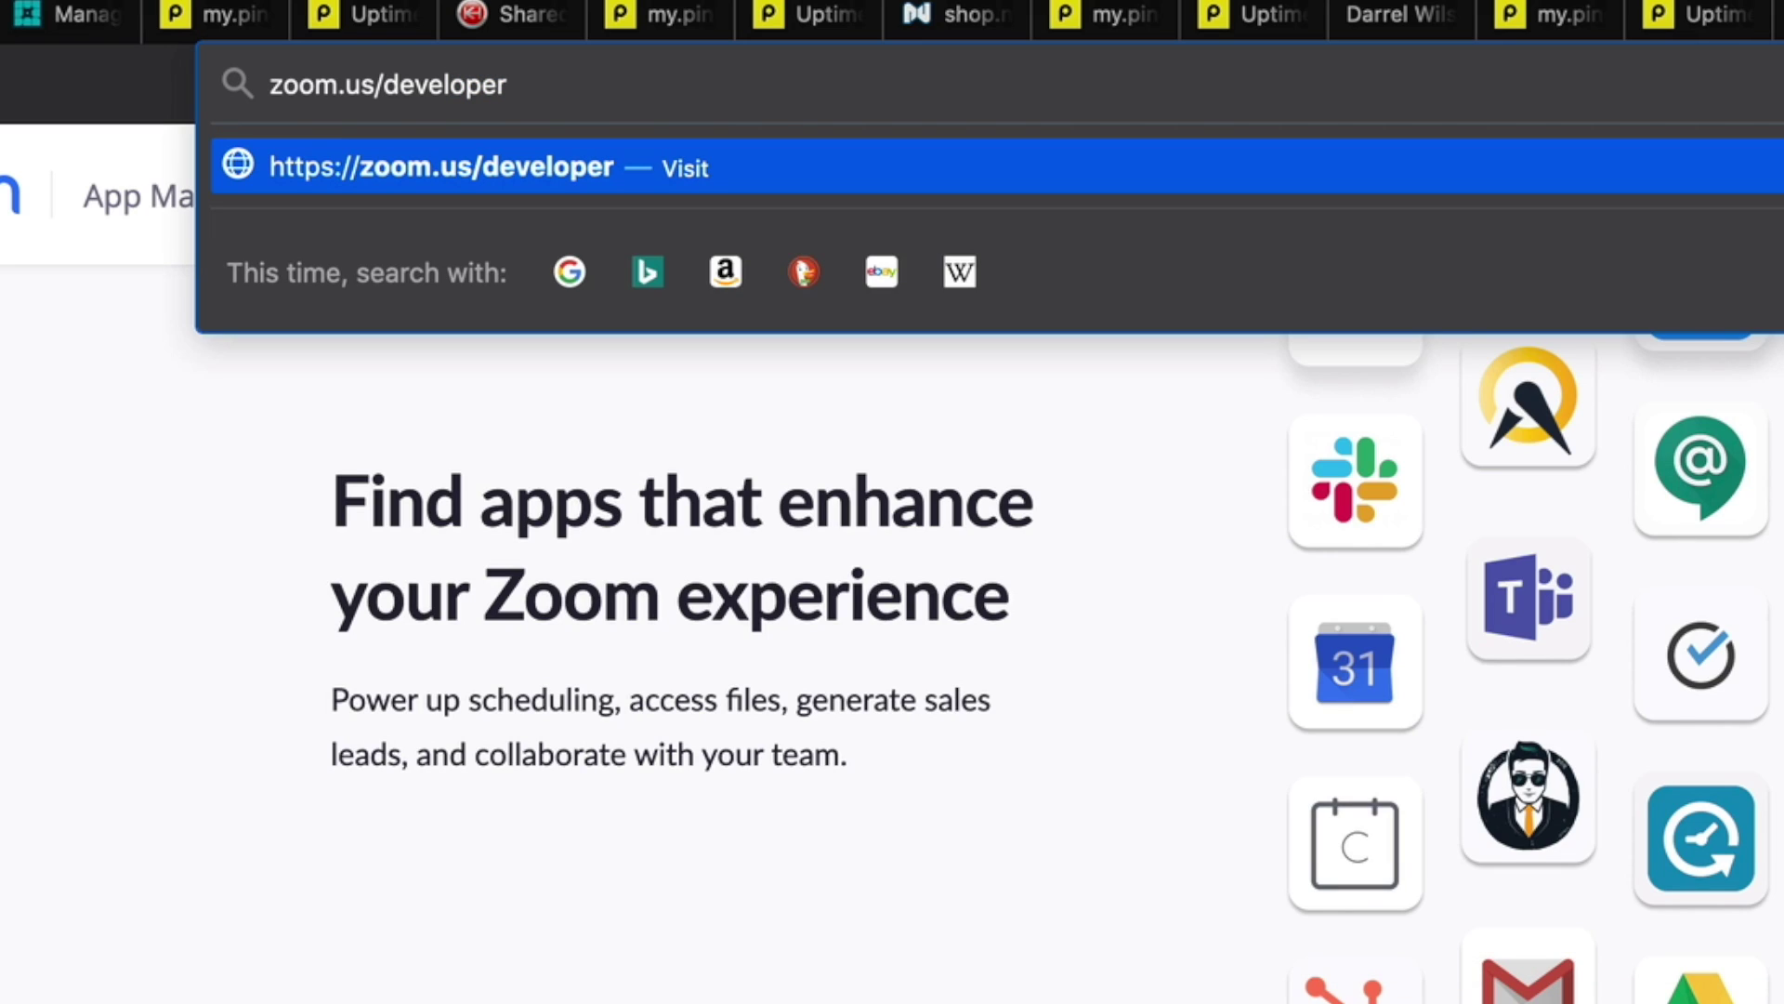
key("Return")
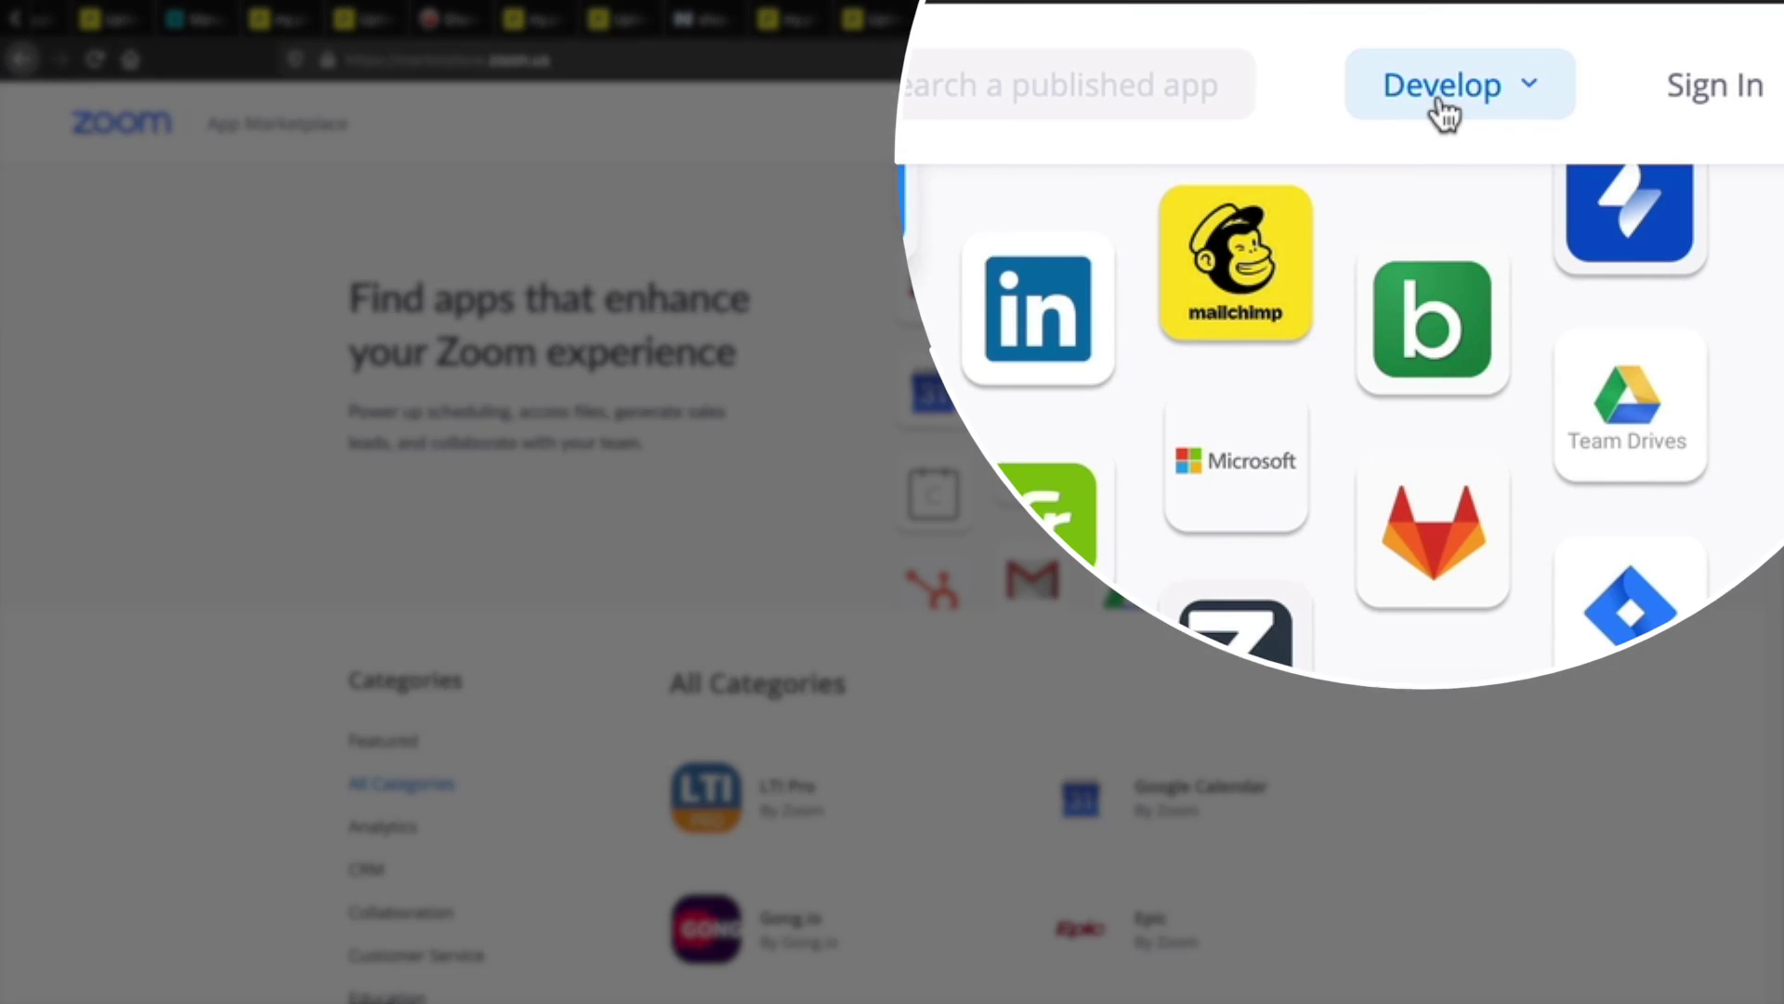
left_click(1436, 125)
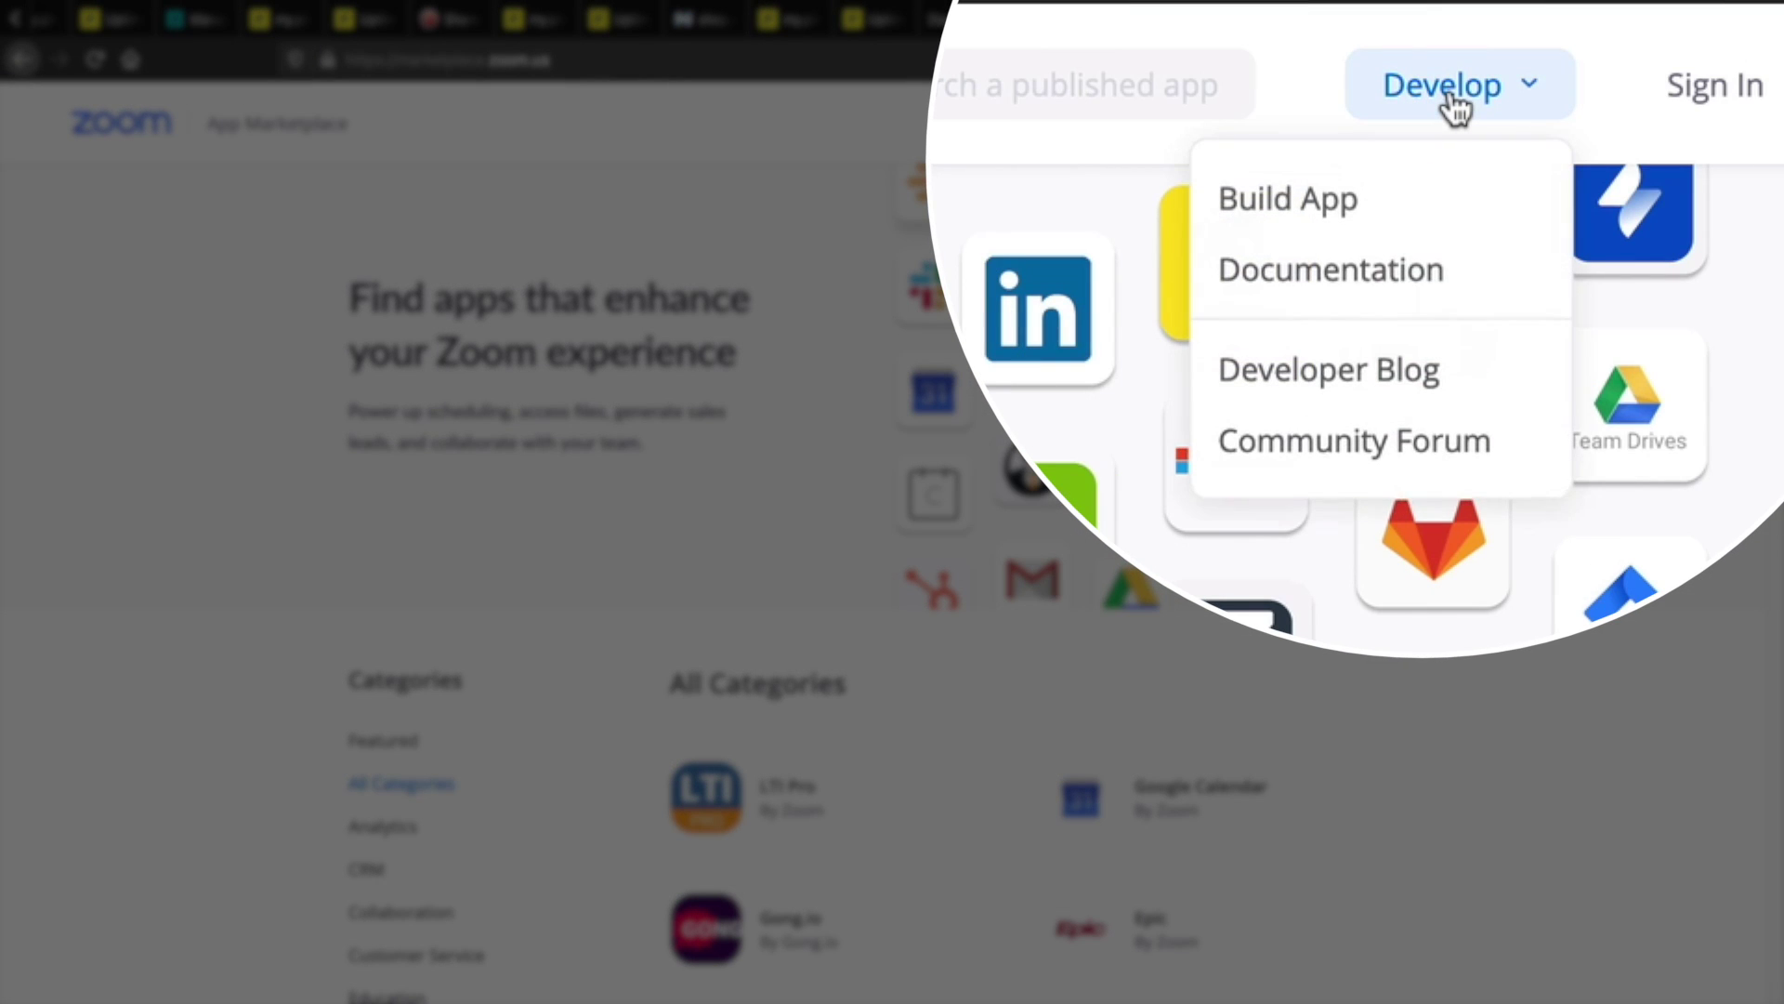
Step: Choose to build an app, then open the account's existing JWT app
left_click(1315, 221)
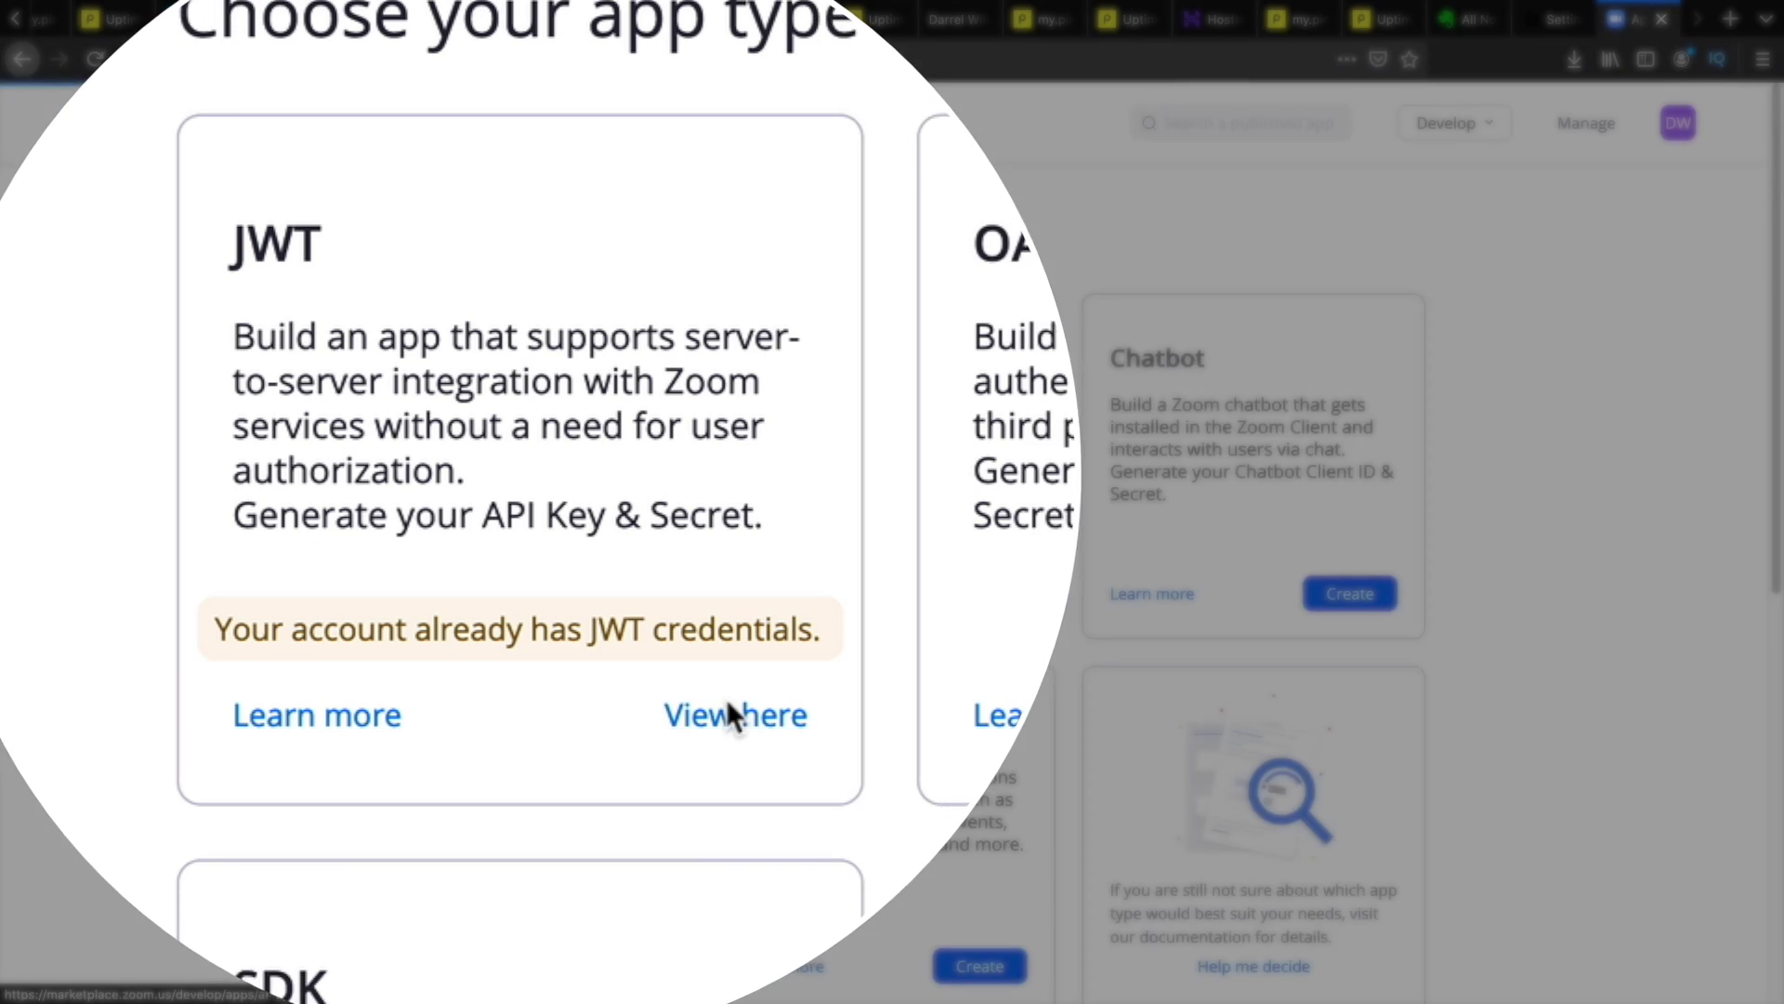
left_click(733, 714)
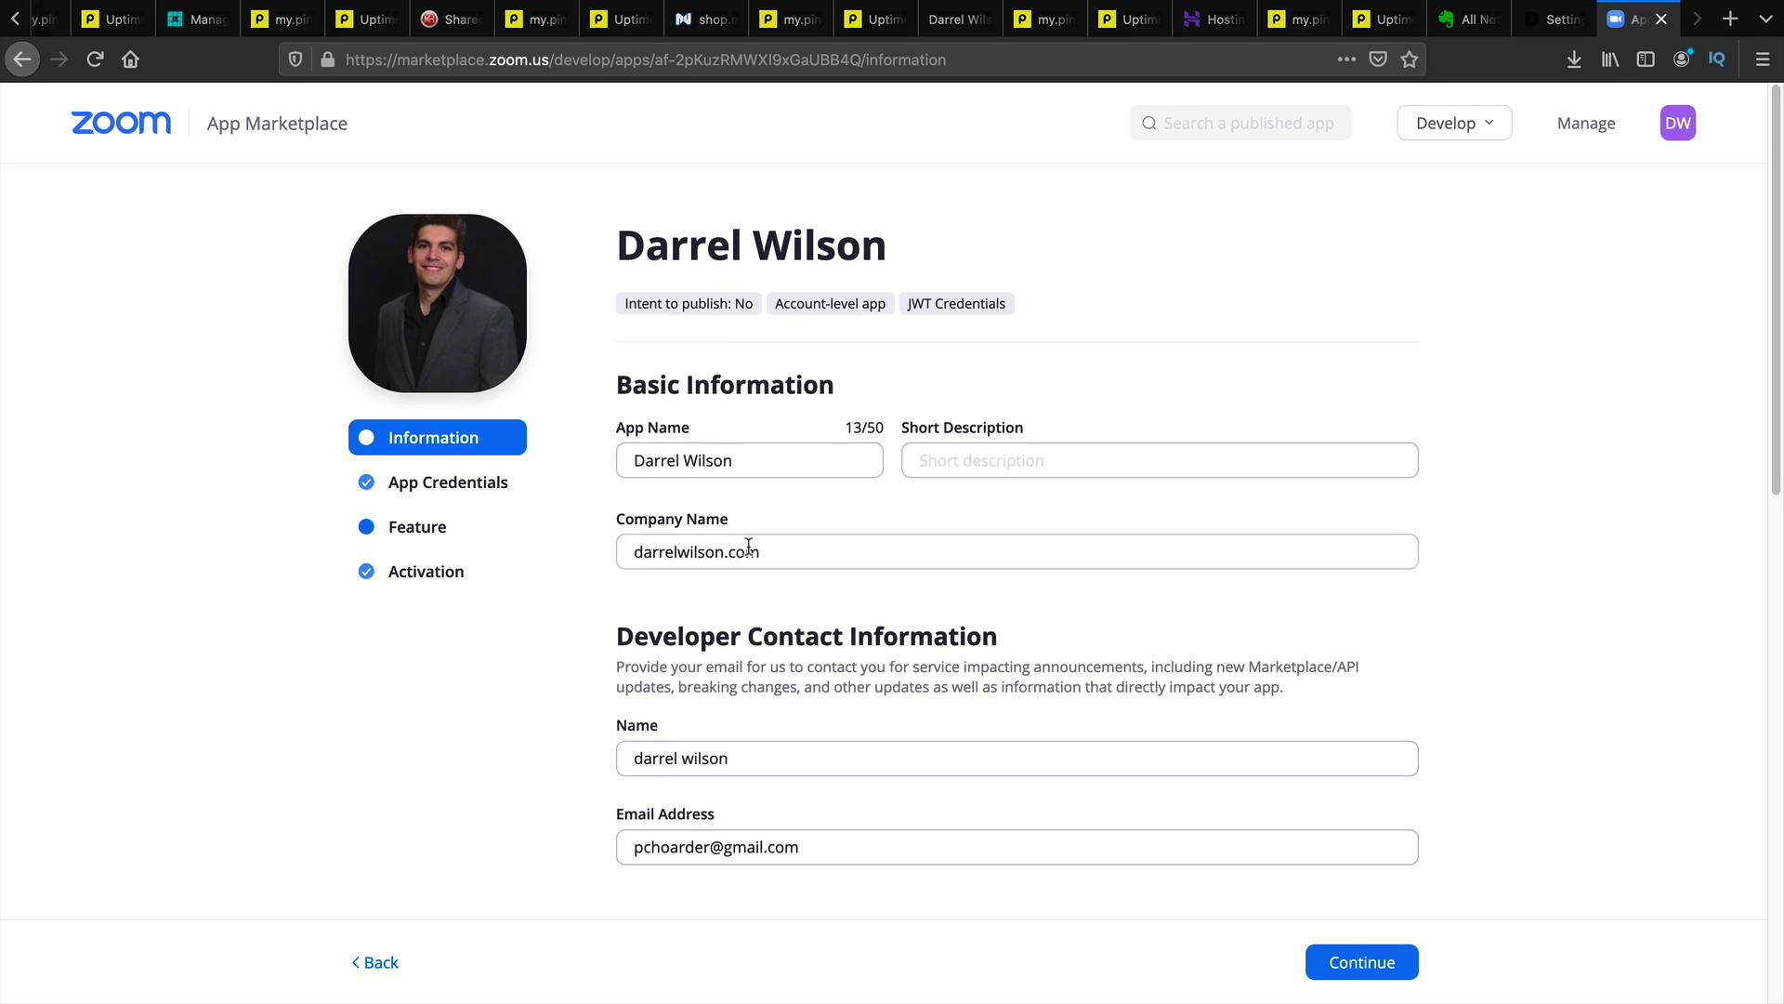
scroll(739, 535, "down", 2)
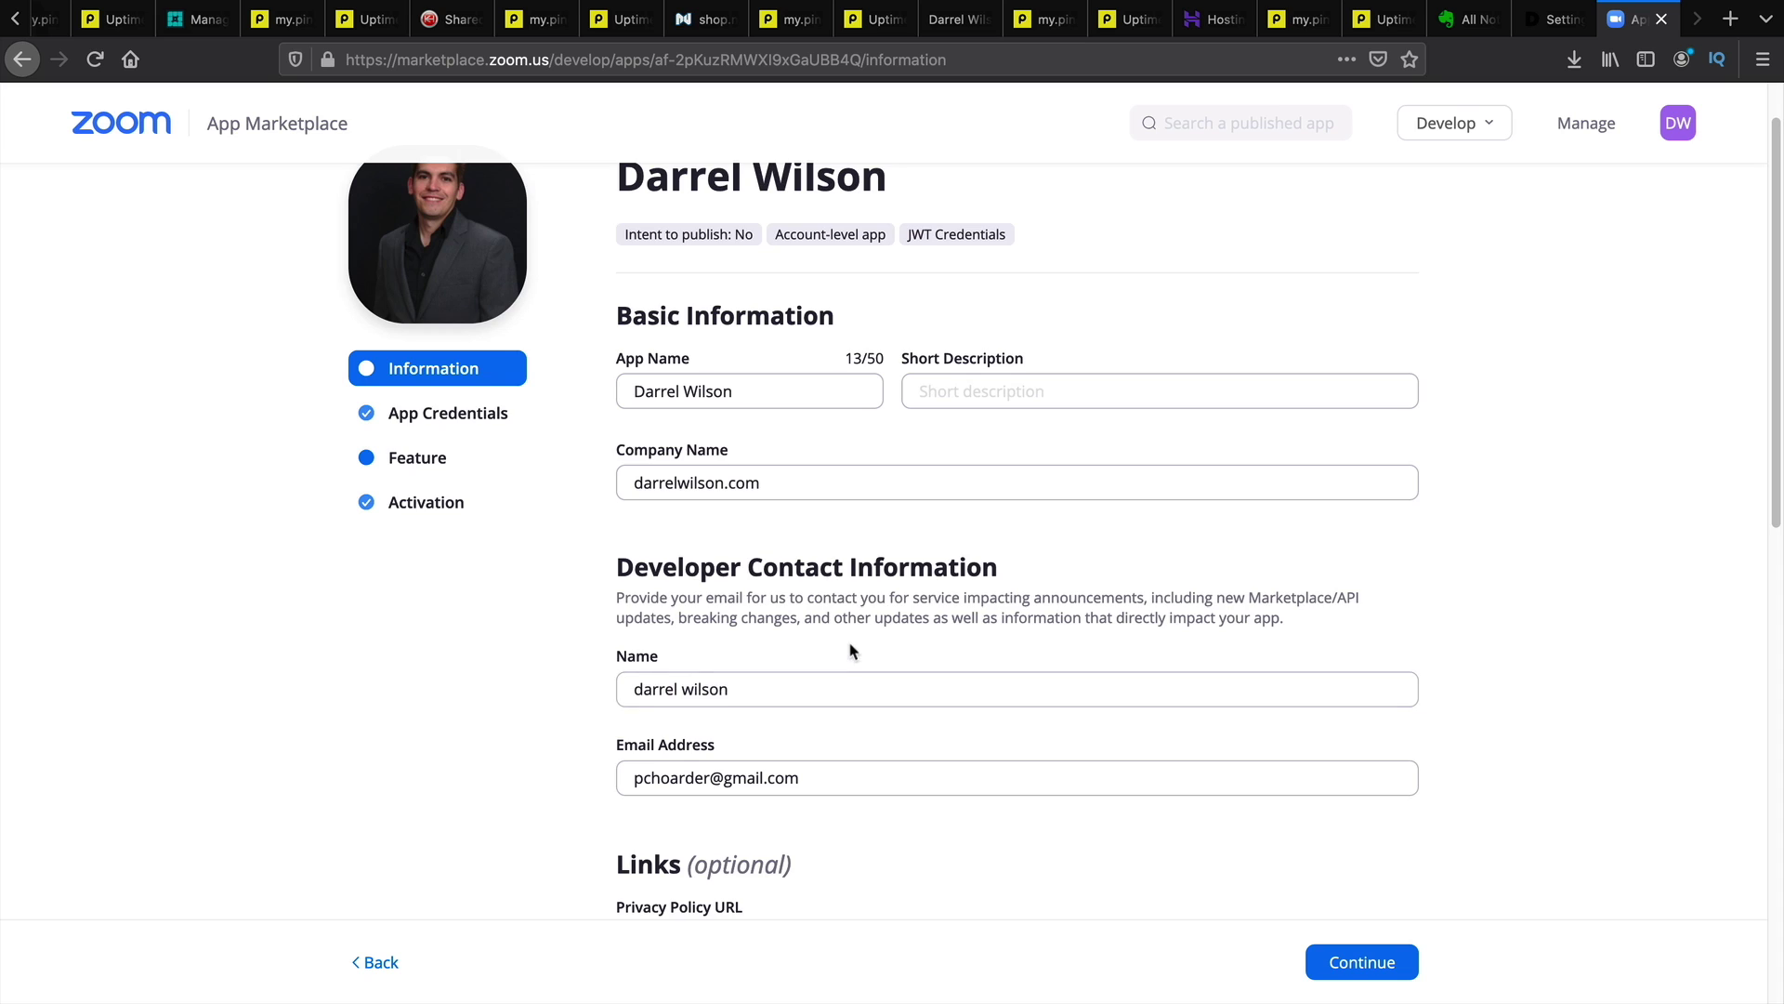
scroll(852, 650, "down", 6)
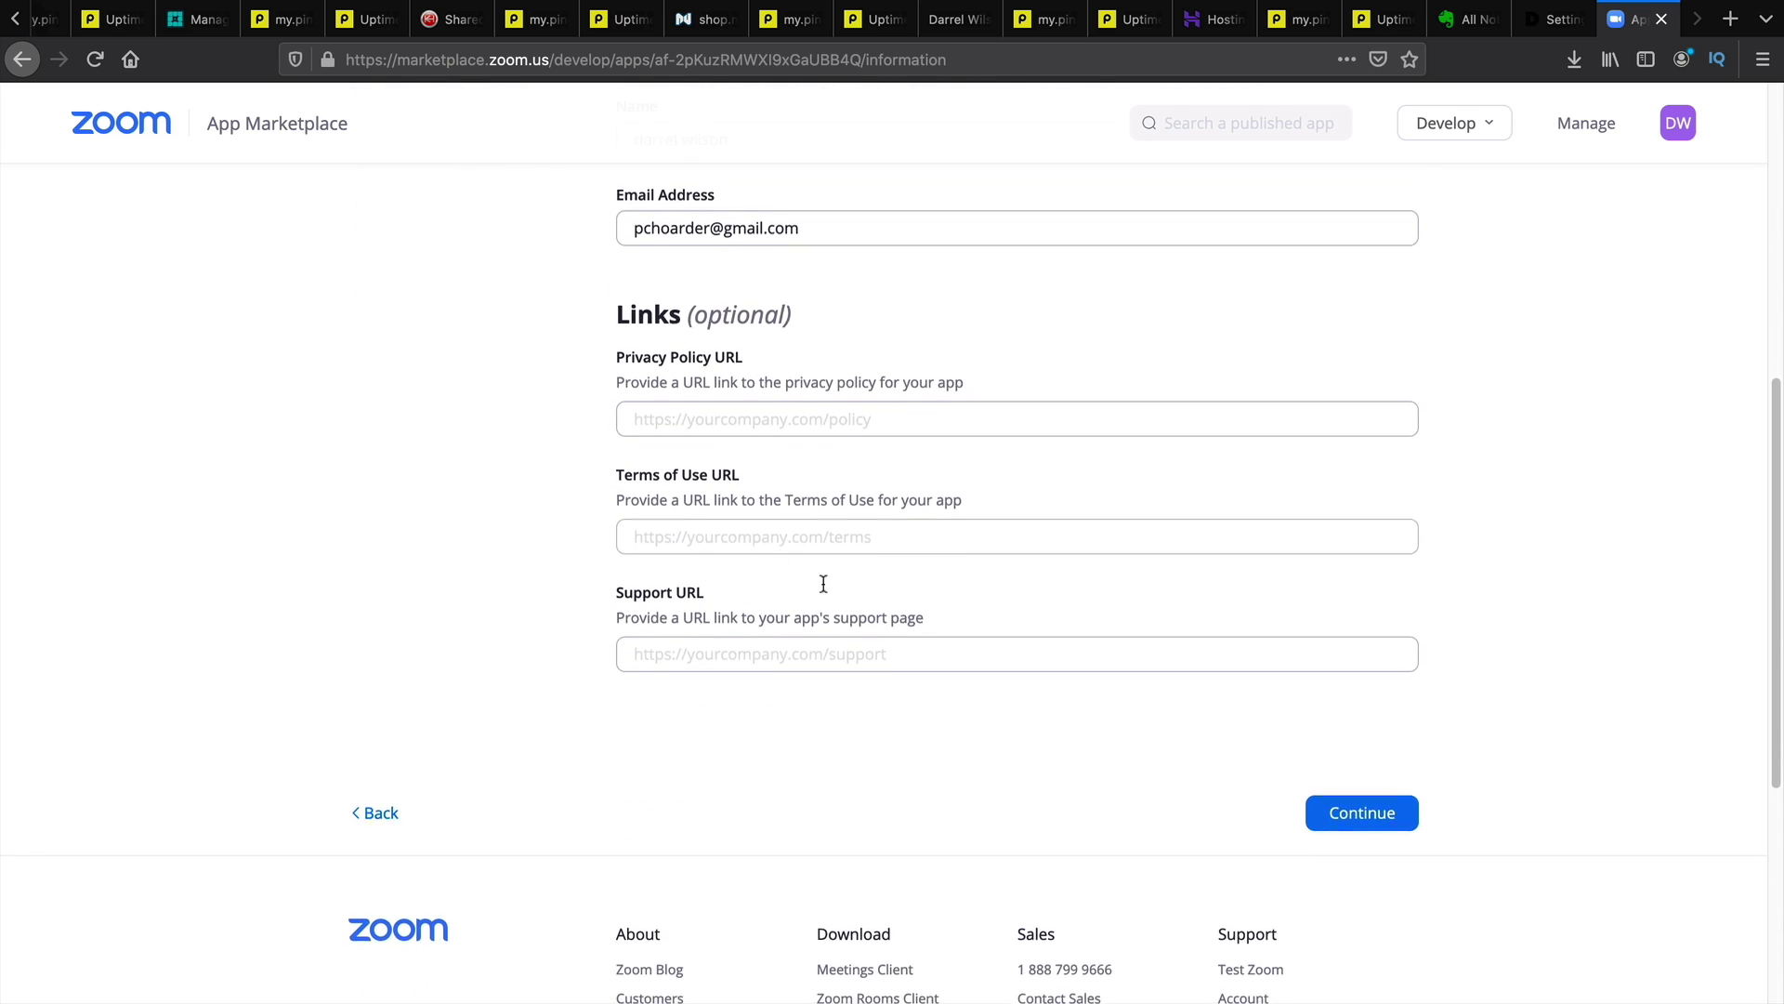
scroll(823, 583, "up", 2)
scroll(792, 609, "up", 5)
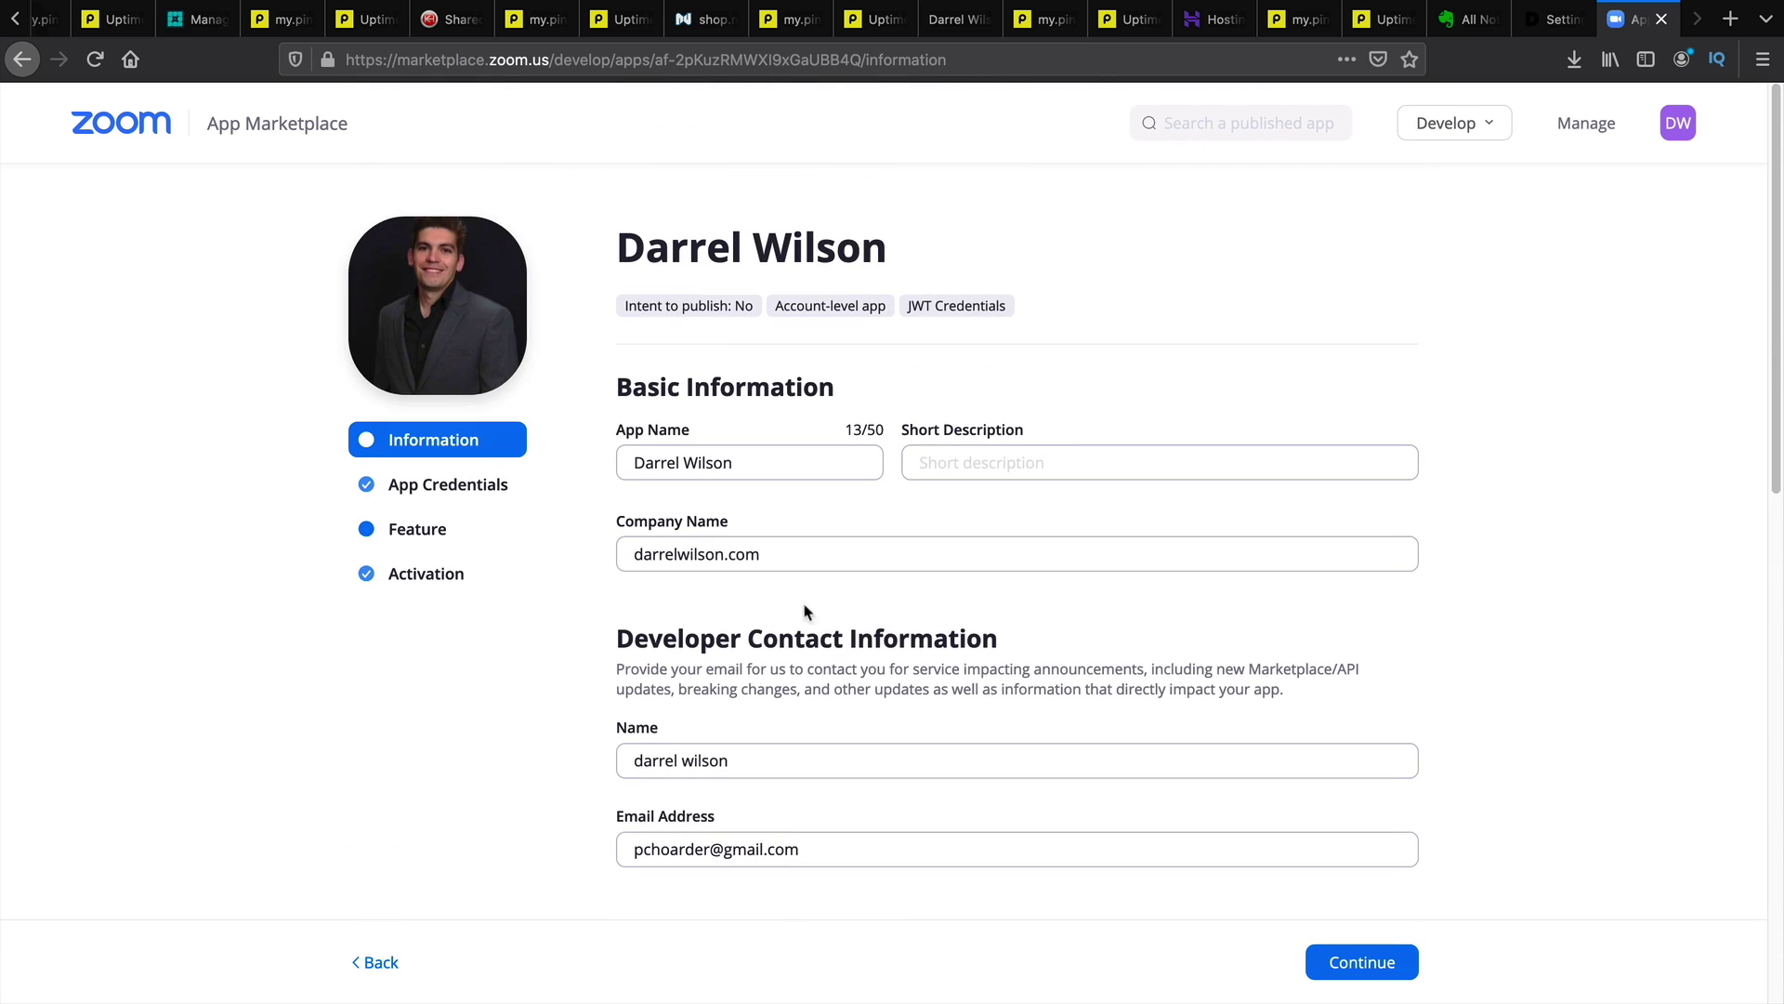
mouse_move(409, 288)
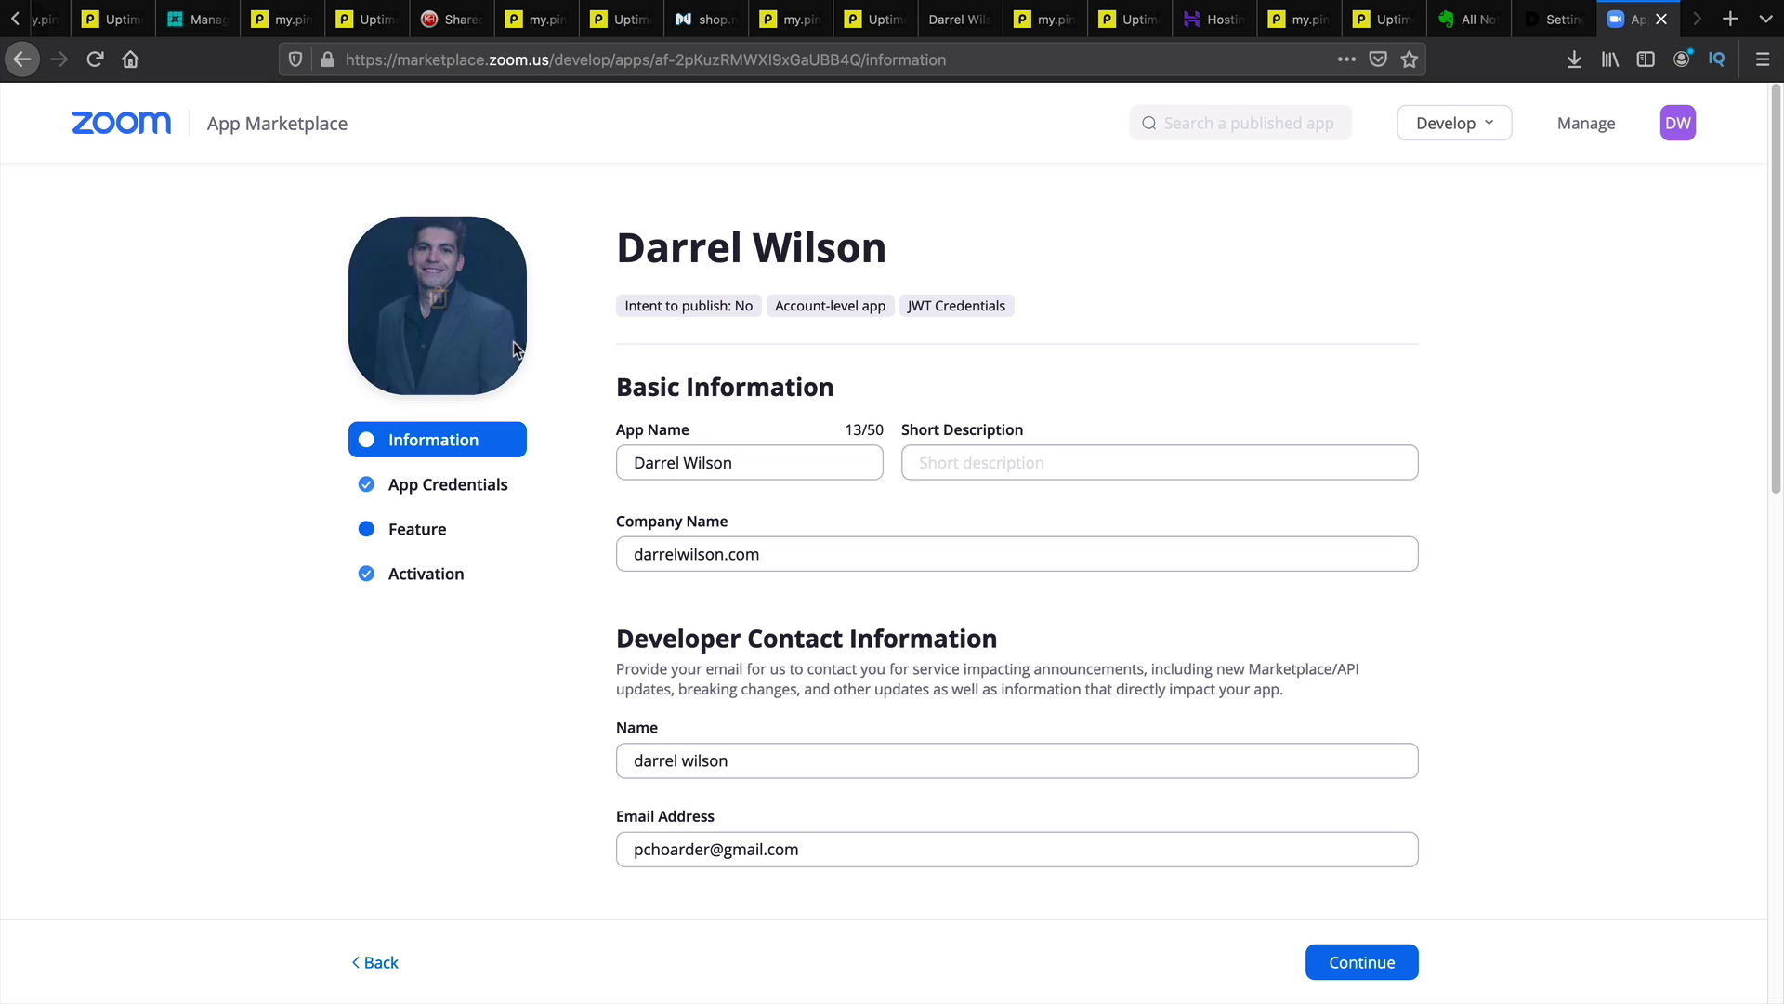
scroll(614, 388, "down", 1)
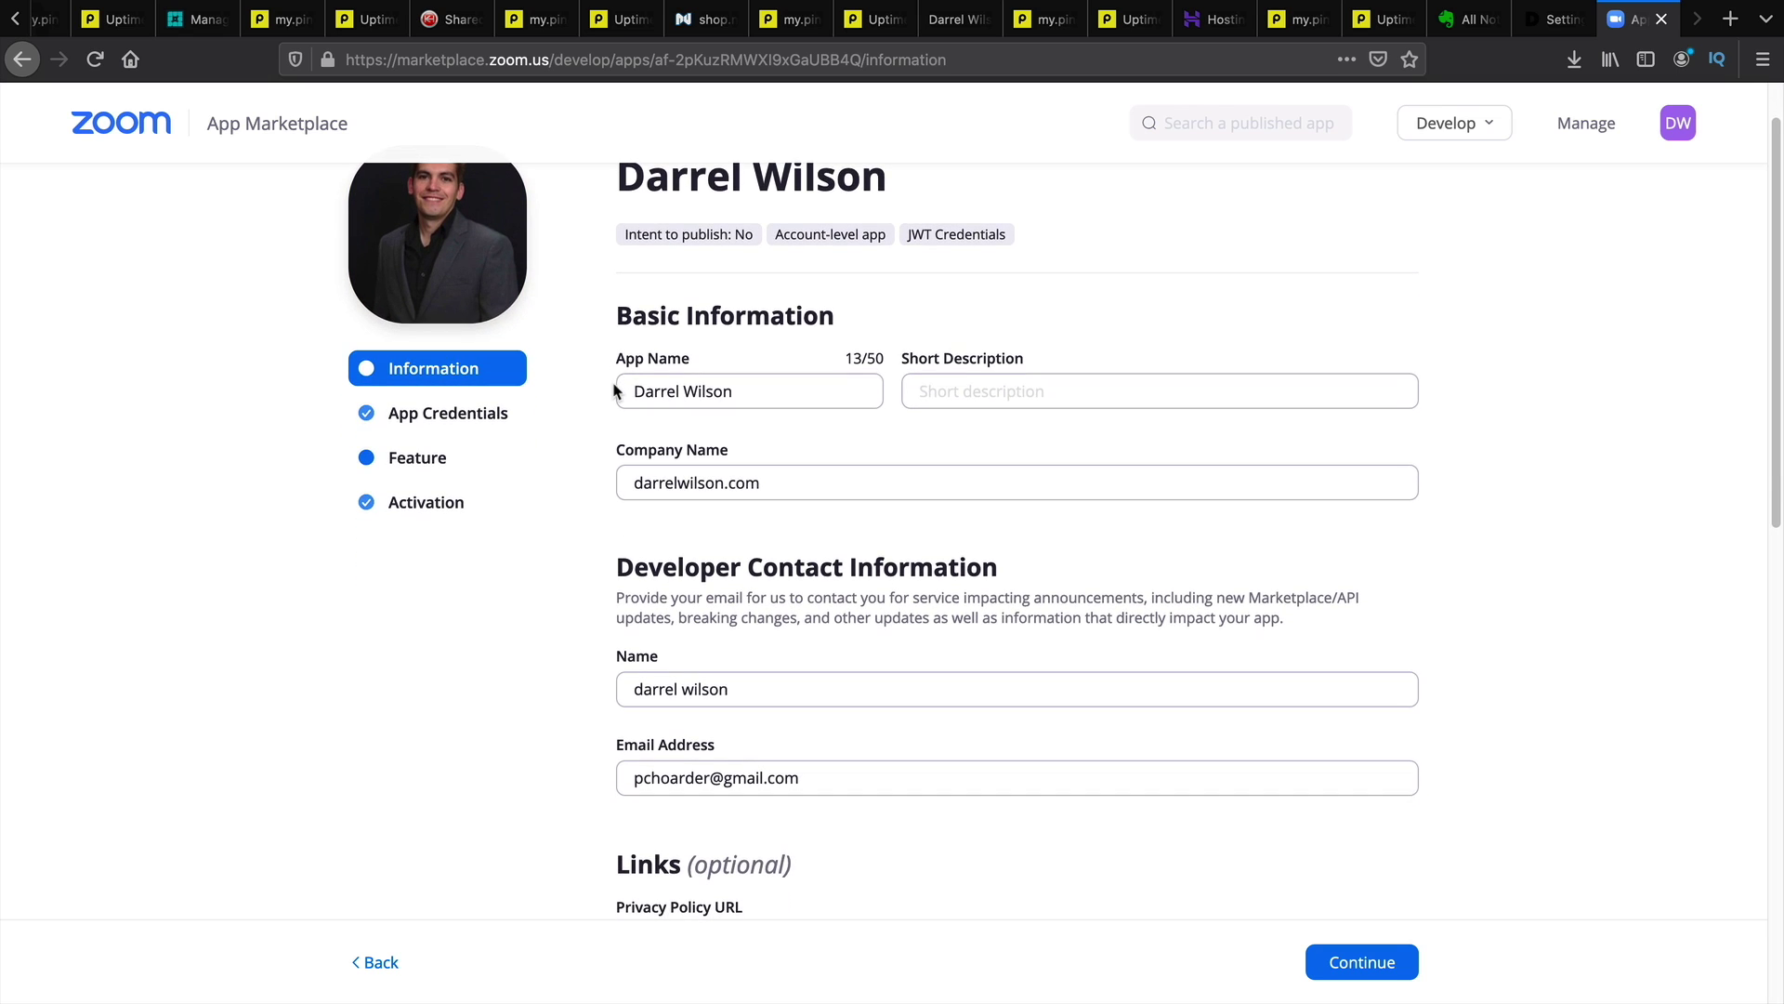
scroll(617, 376, "down", 1)
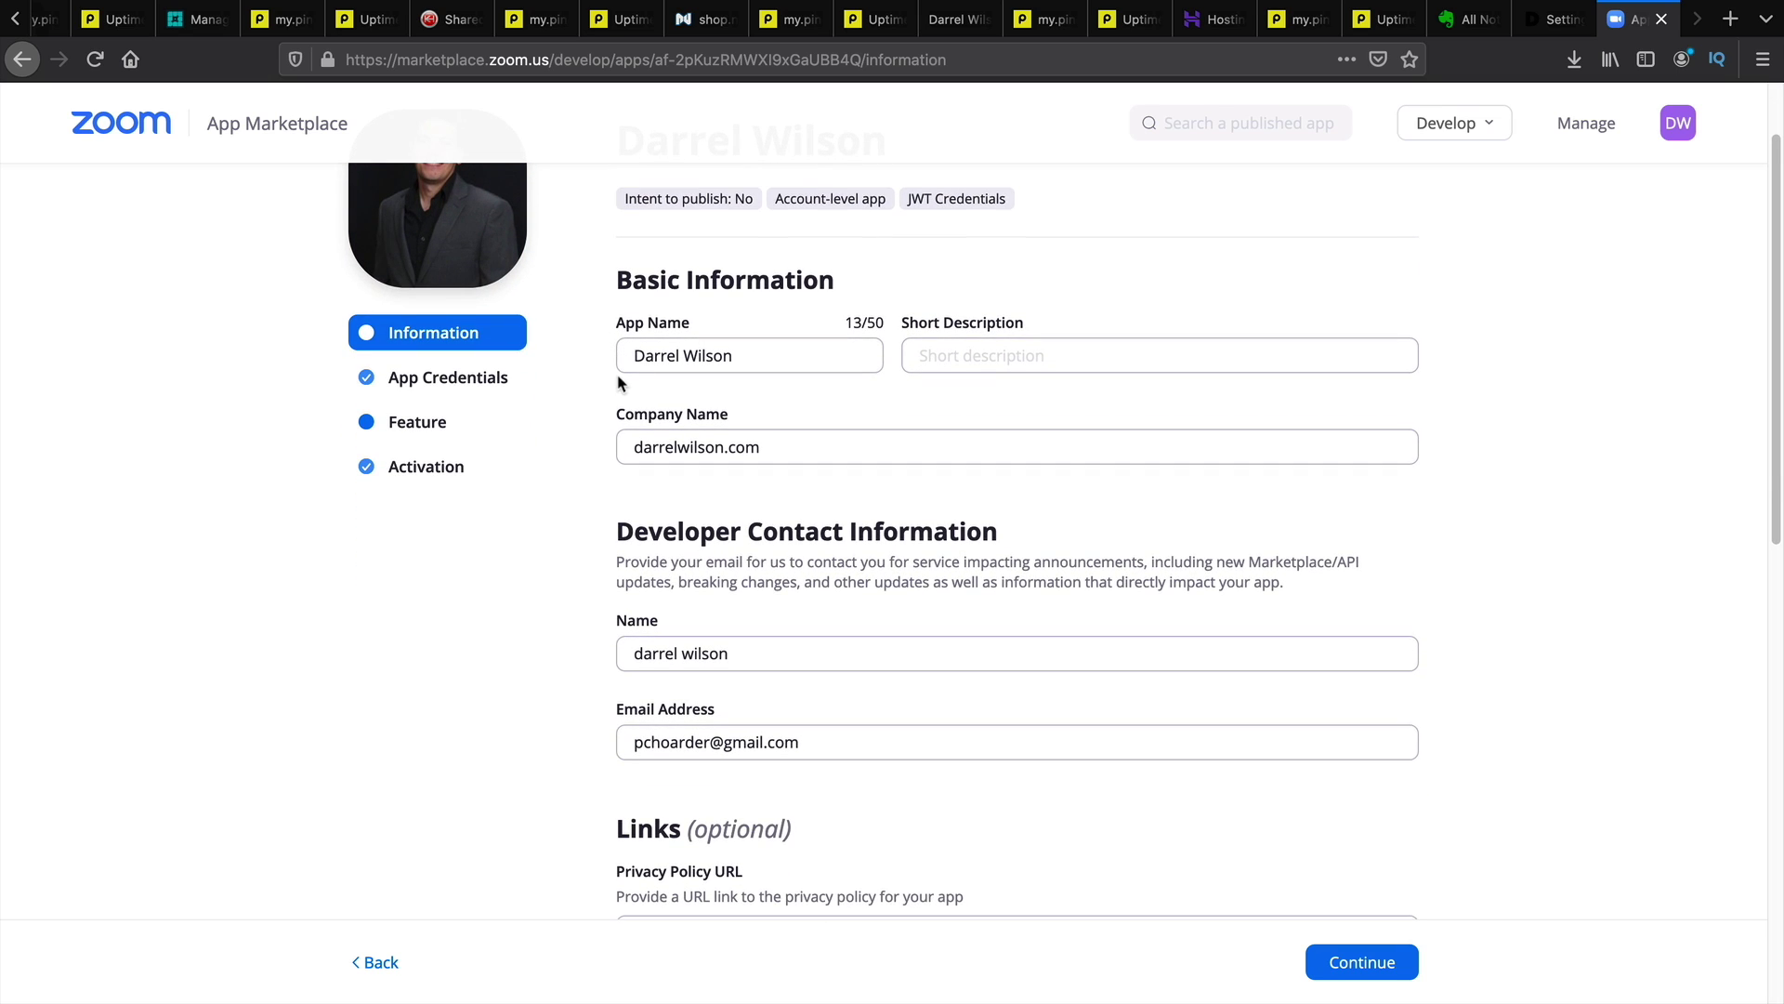
Step: Continue through the JWT app's Credentials, Feature and Activation pages to confirm it's active
scroll(619, 386, "down", 5)
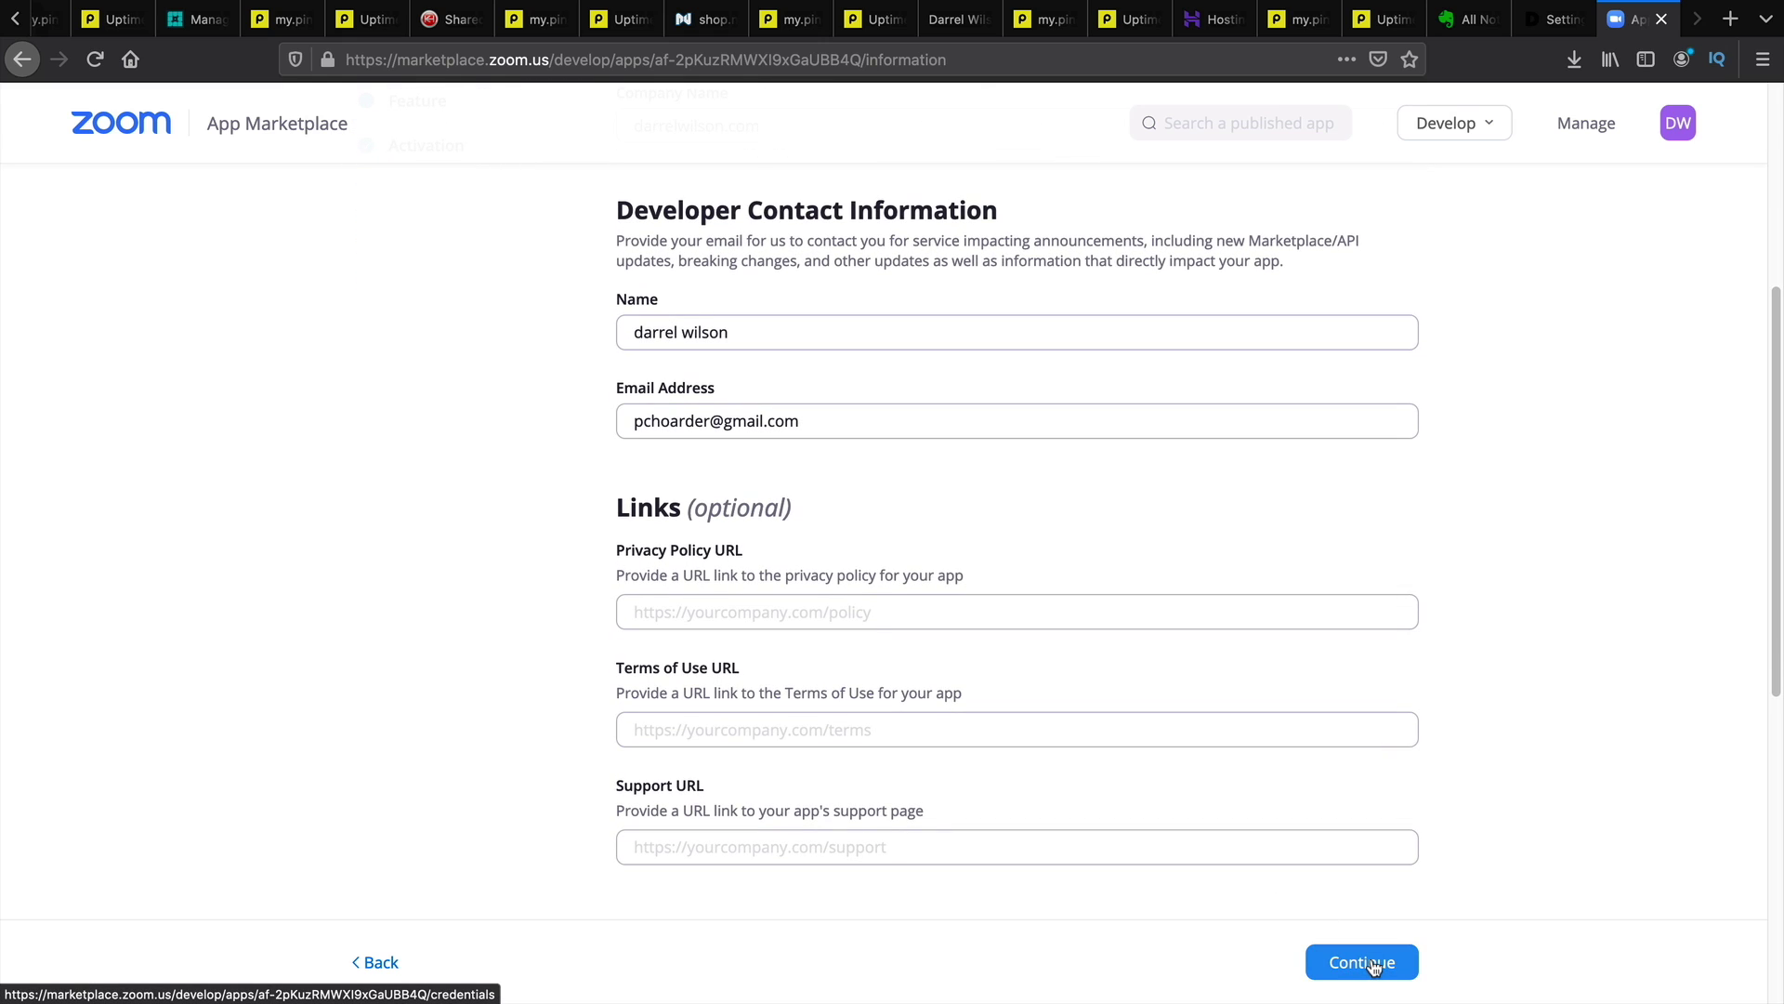
left_click(1374, 966)
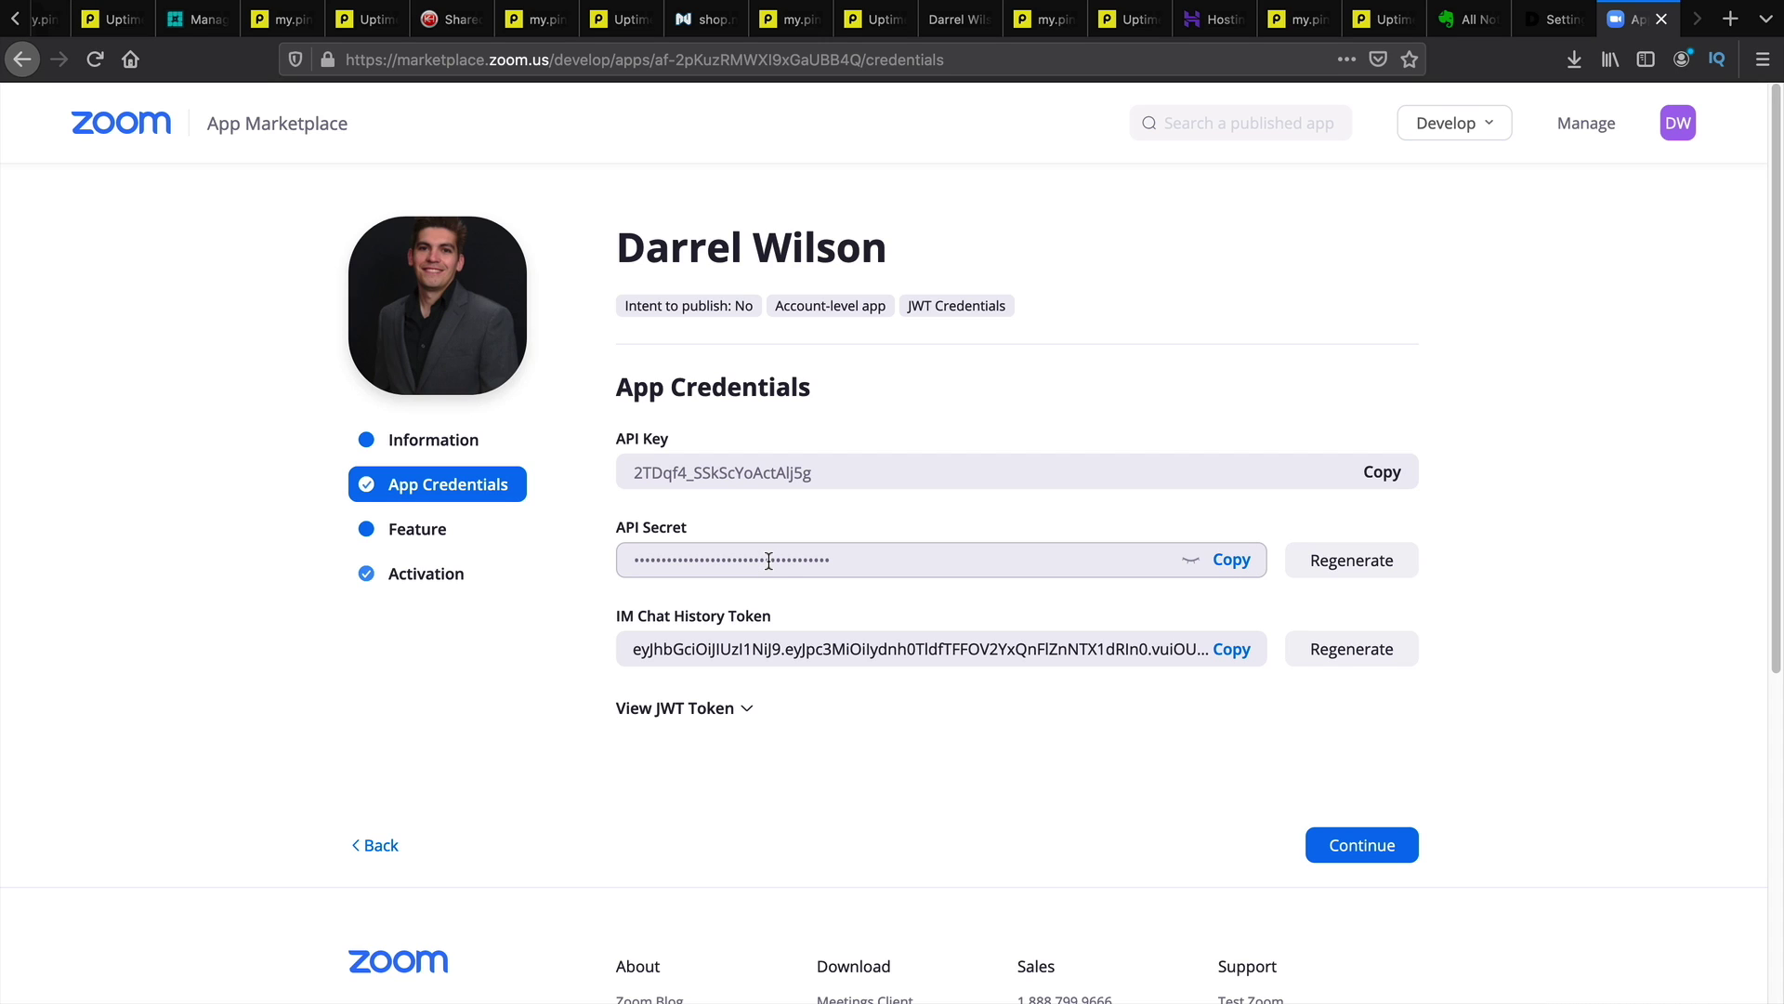
left_click(1344, 846)
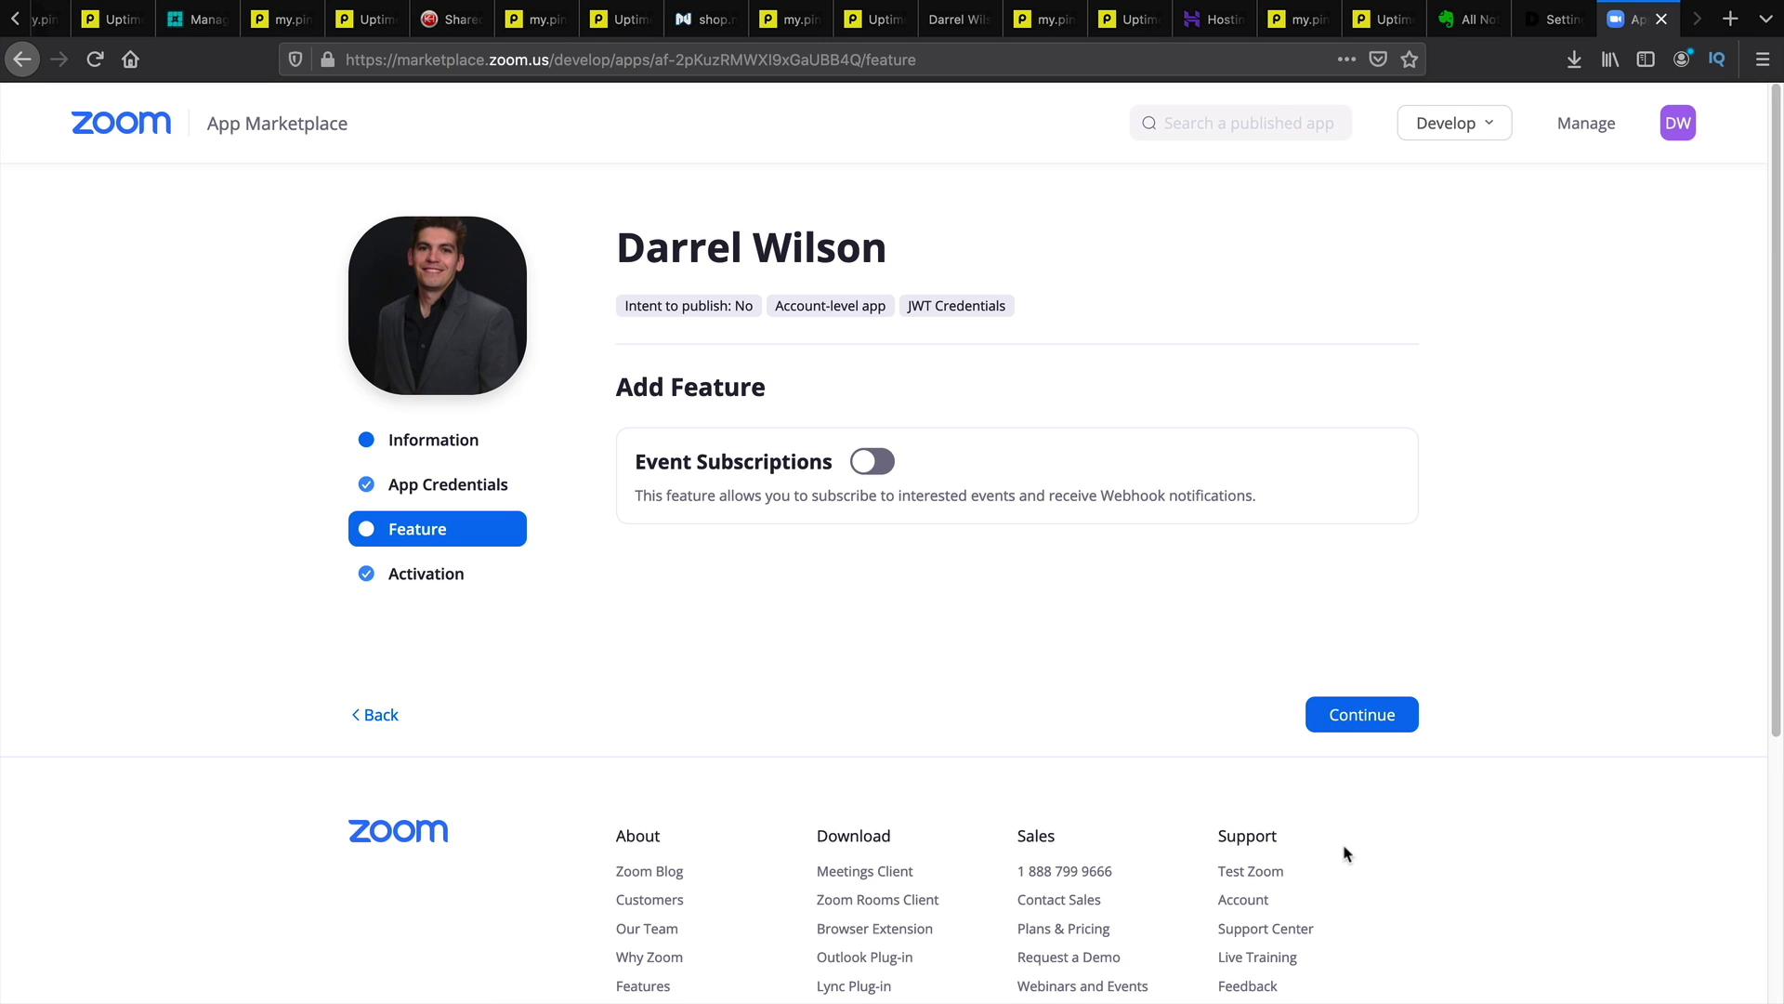
left_click(1330, 723)
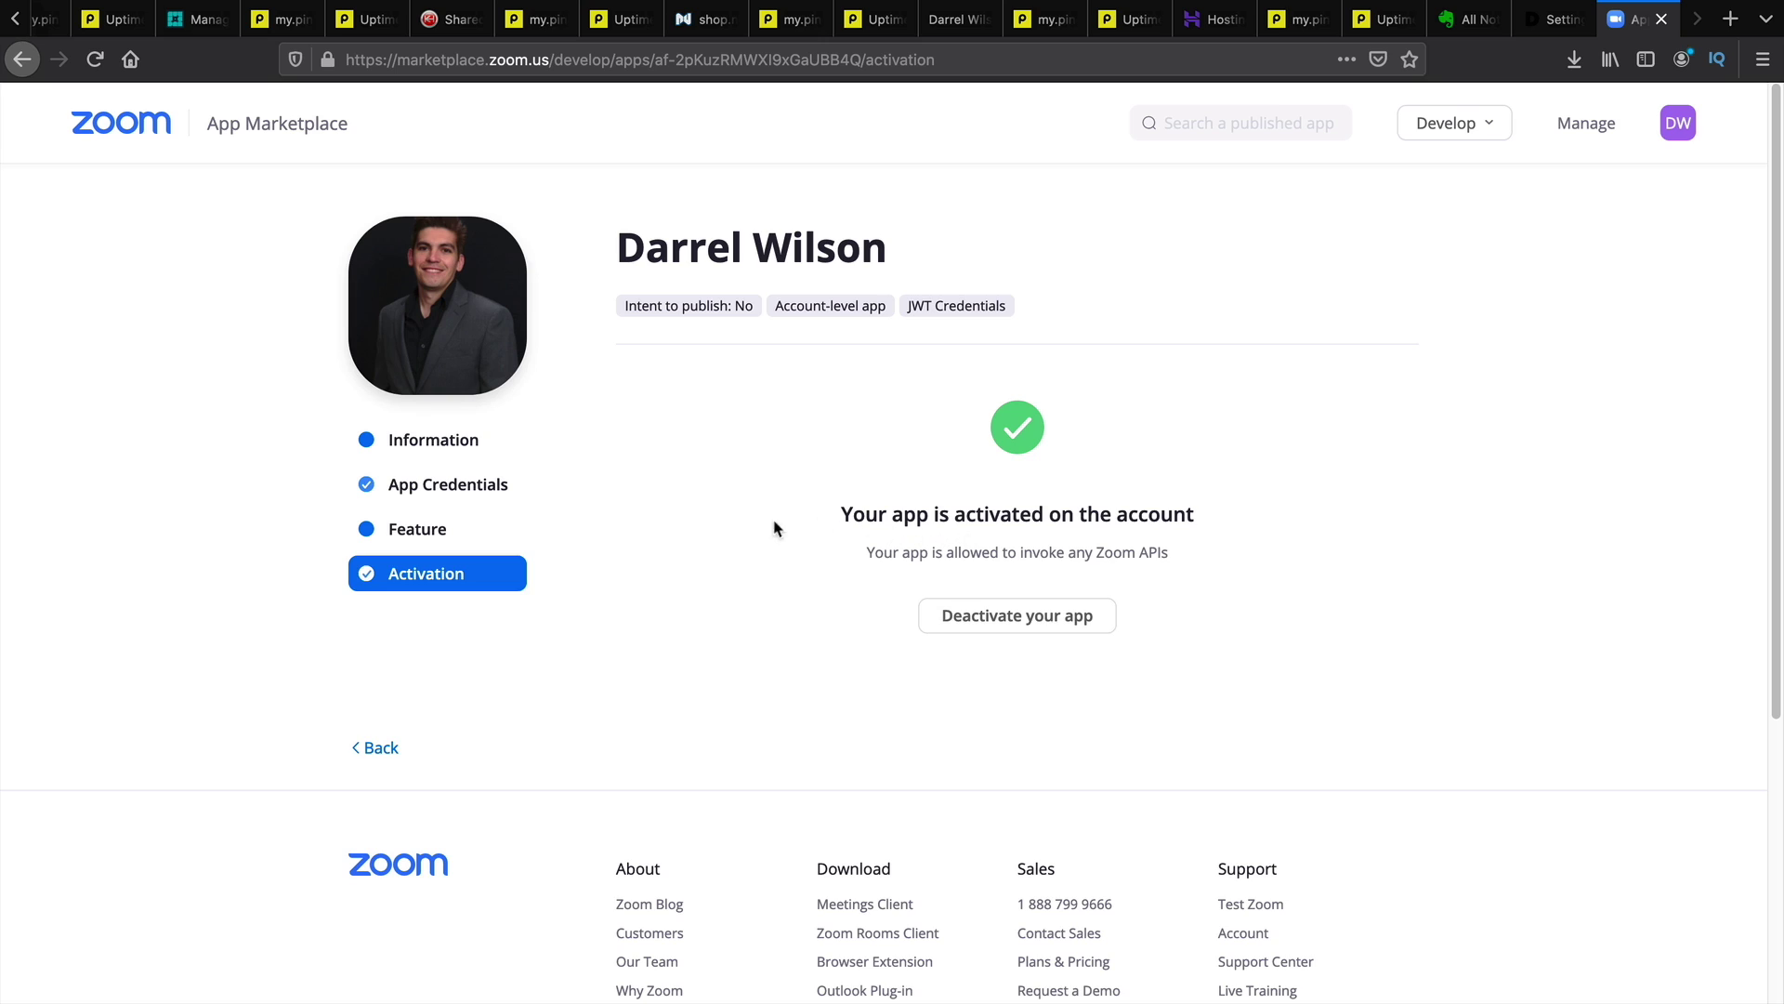
Step: Copy the API Key from App Credentials and return to WordPress's Zoom settings
left_click(488, 486)
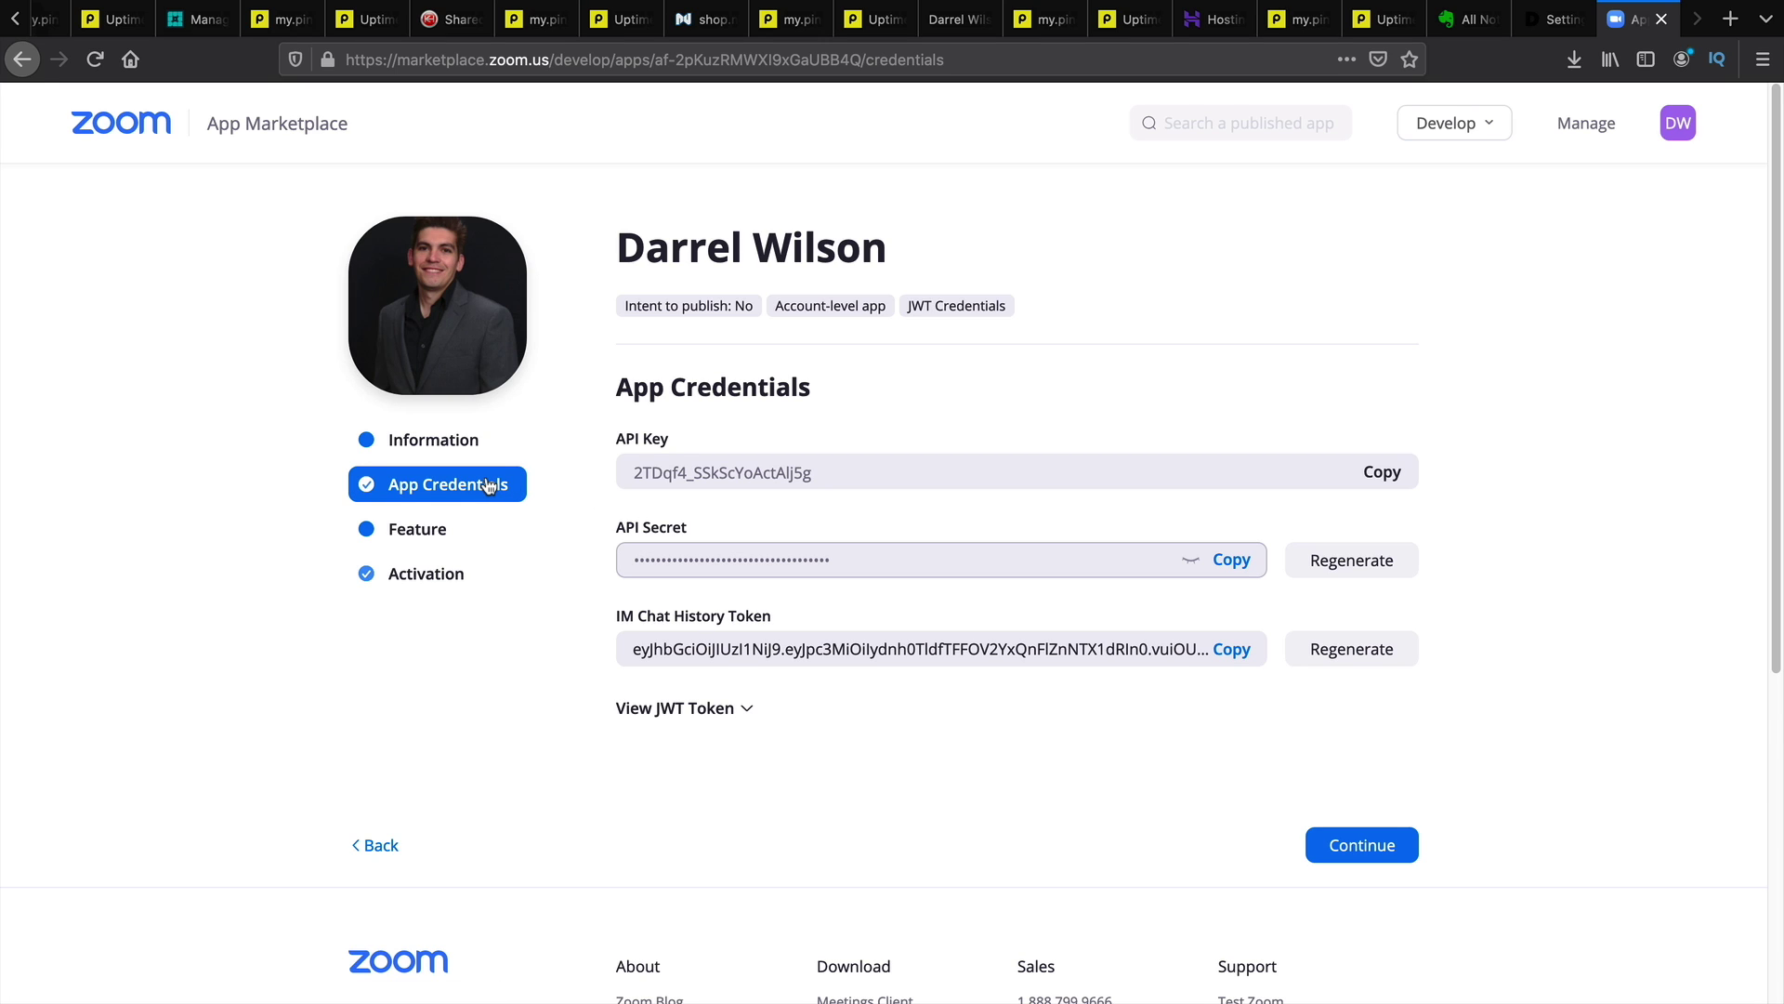
left_click(1382, 478)
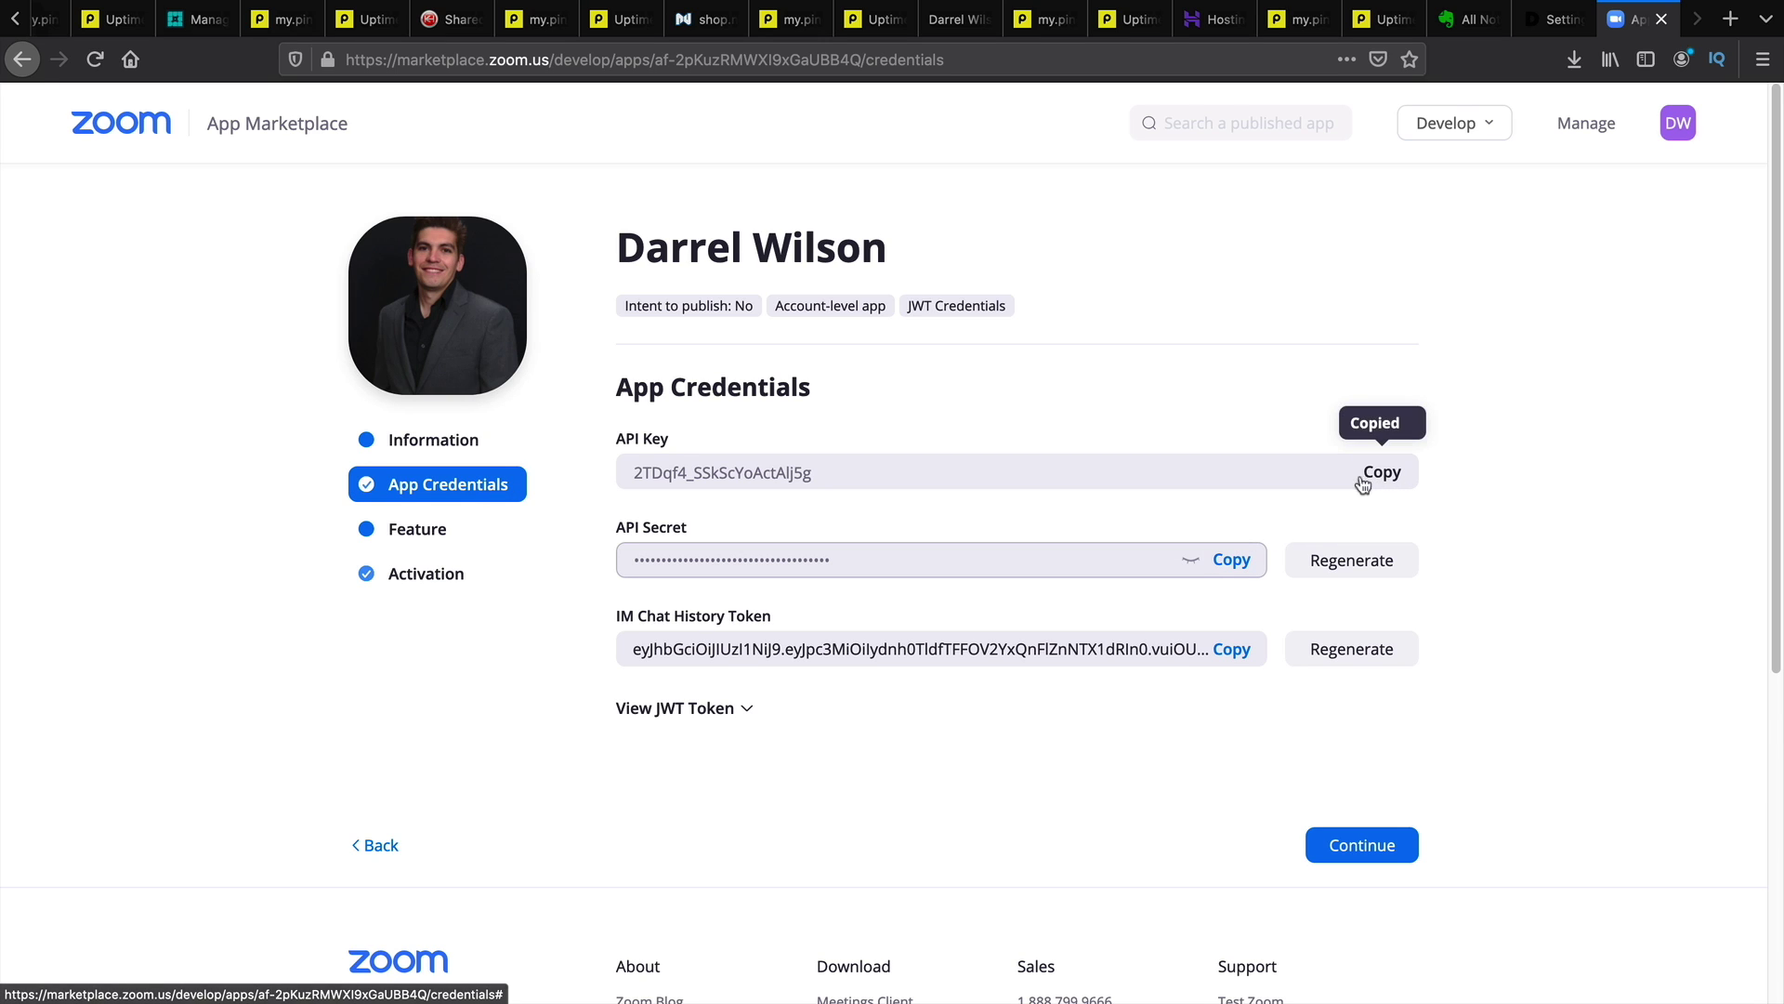
left_click(1549, 25)
Step: Paste the Zoom app's API Key and API Secret into their WordPress settings fields
right_click(537, 357)
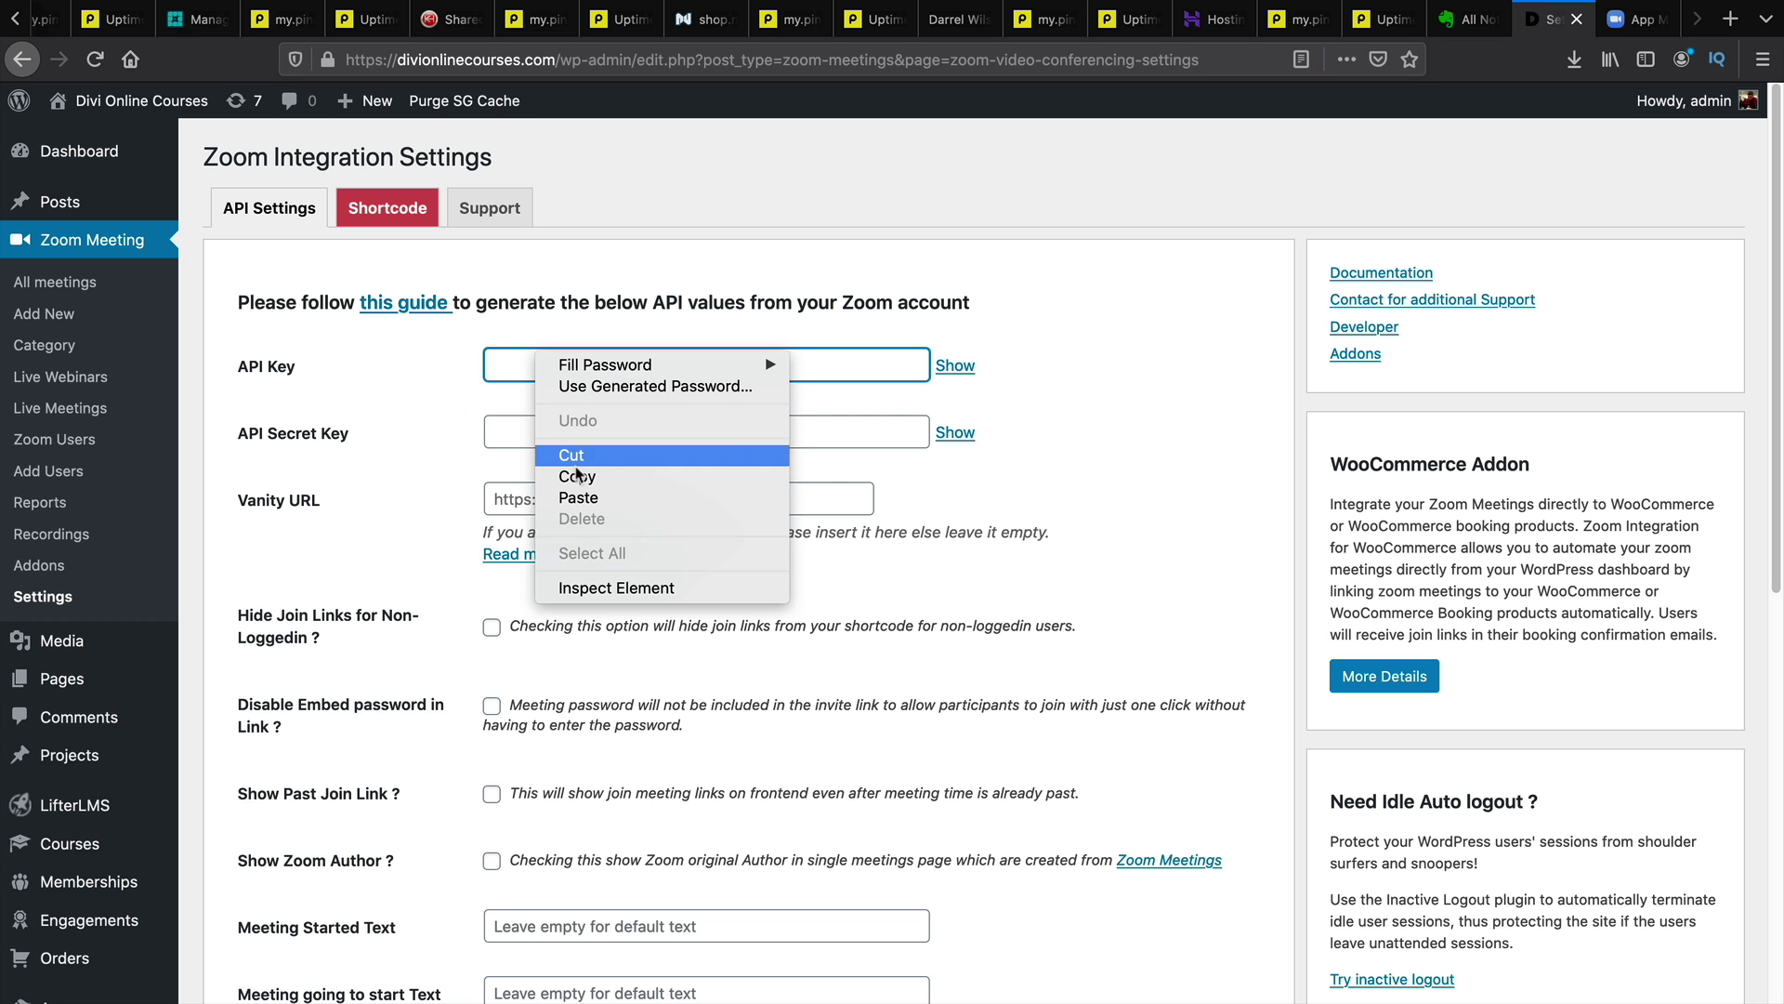
left_click(587, 500)
left_click(1606, 20)
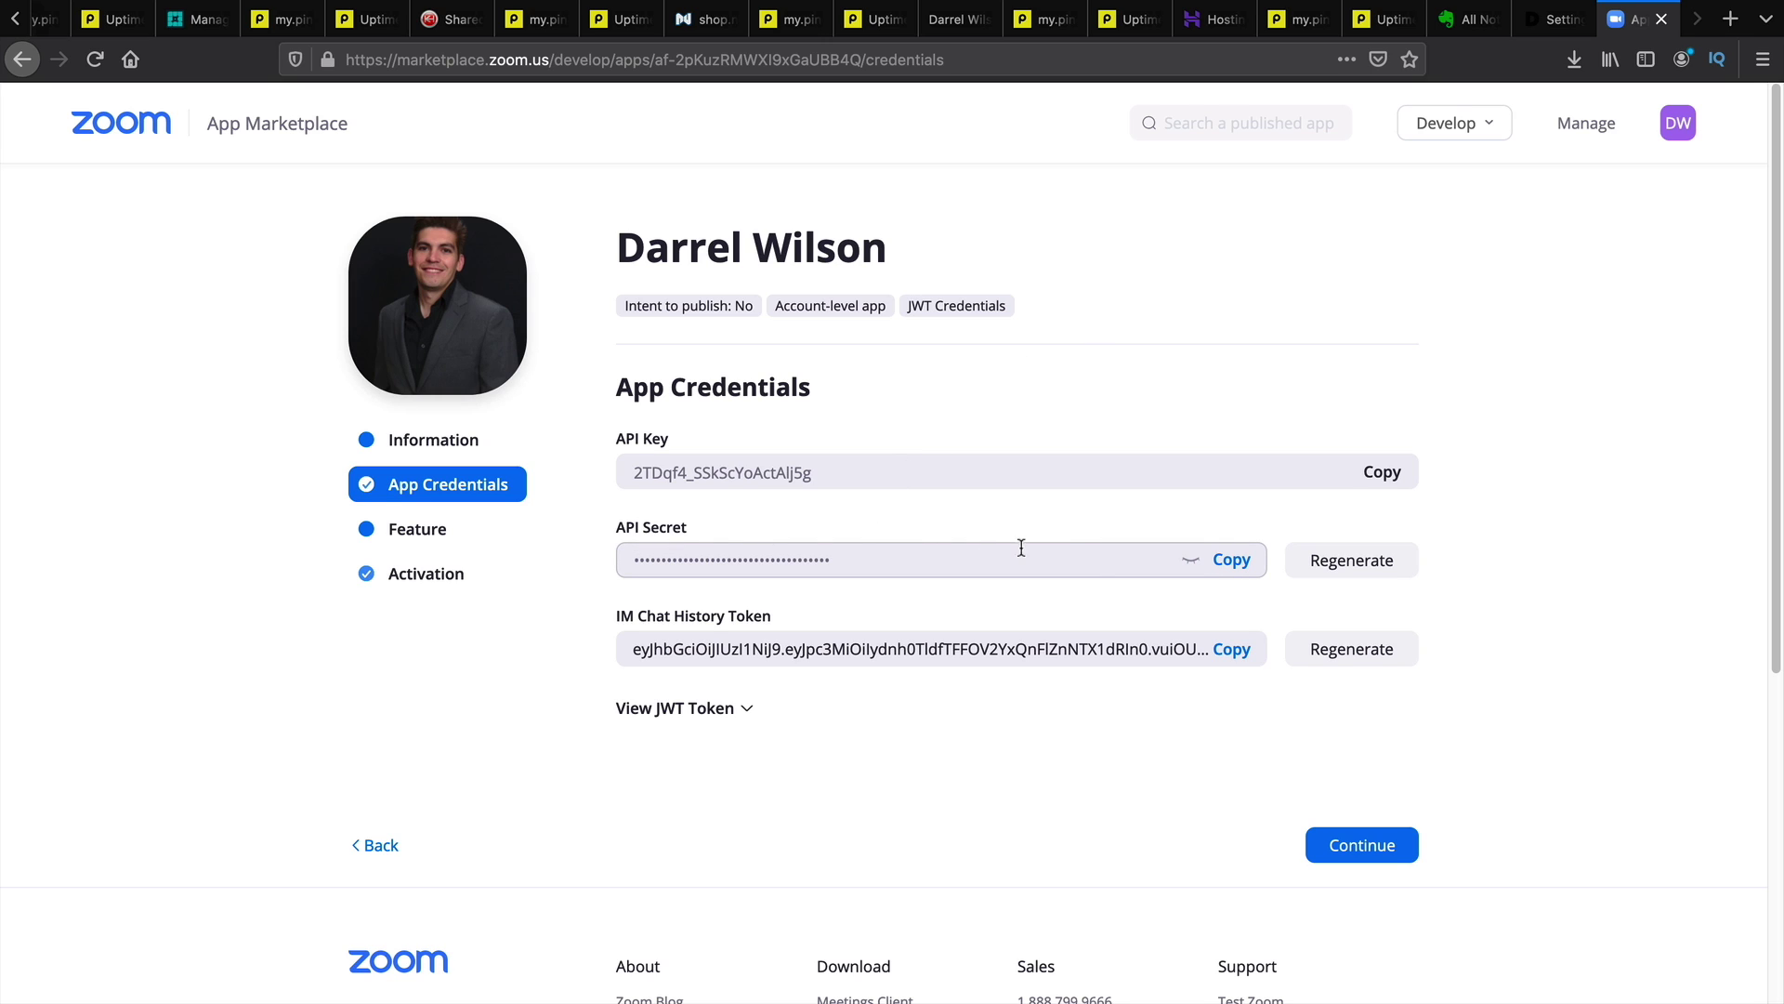
left_click(1230, 562)
left_click(1549, 26)
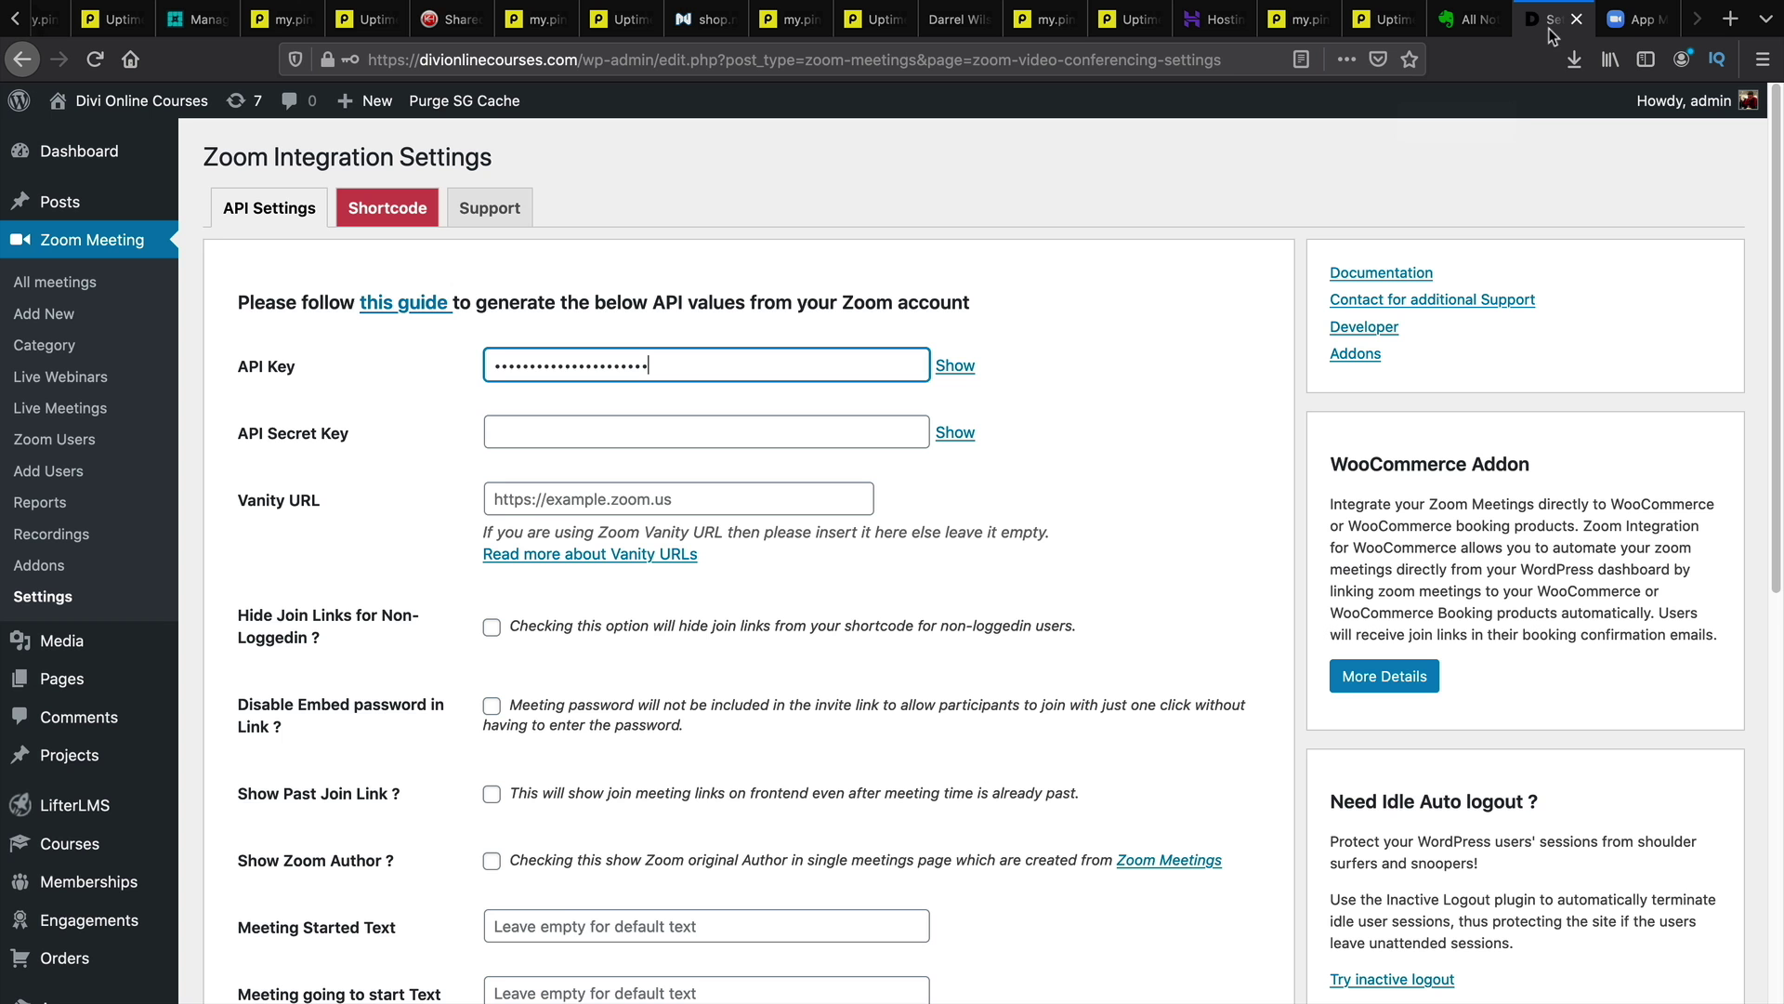
right_click(571, 432)
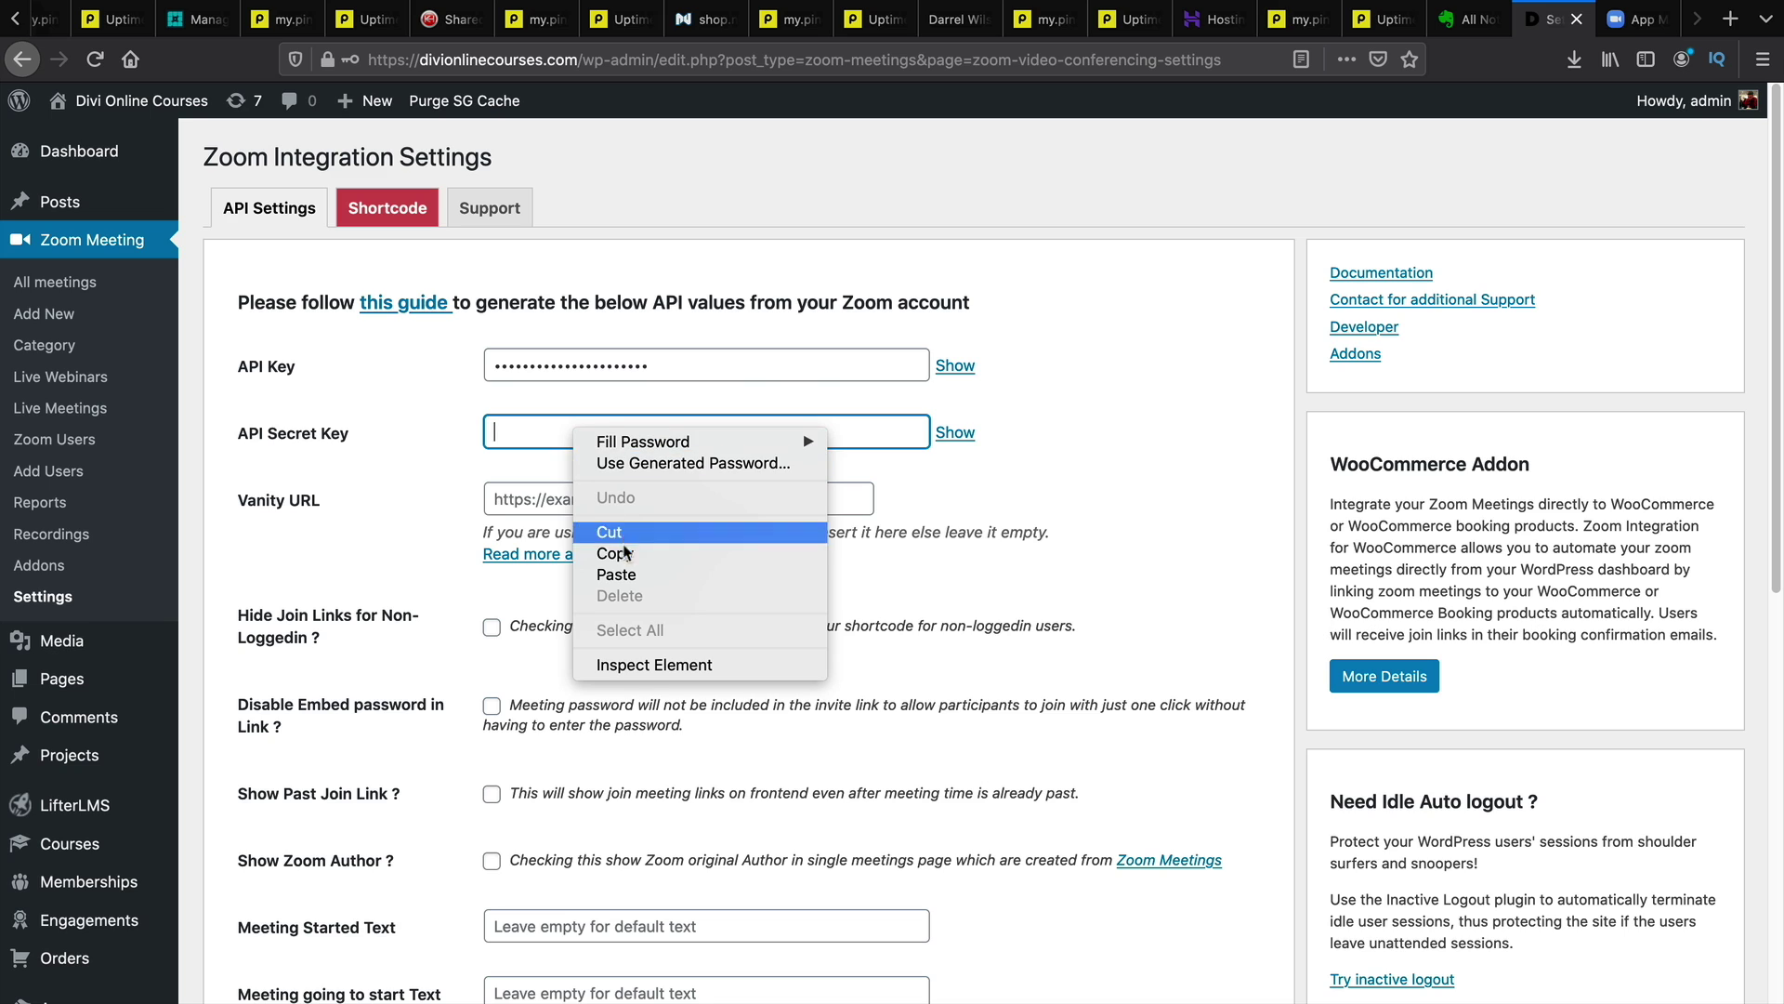
left_click(621, 574)
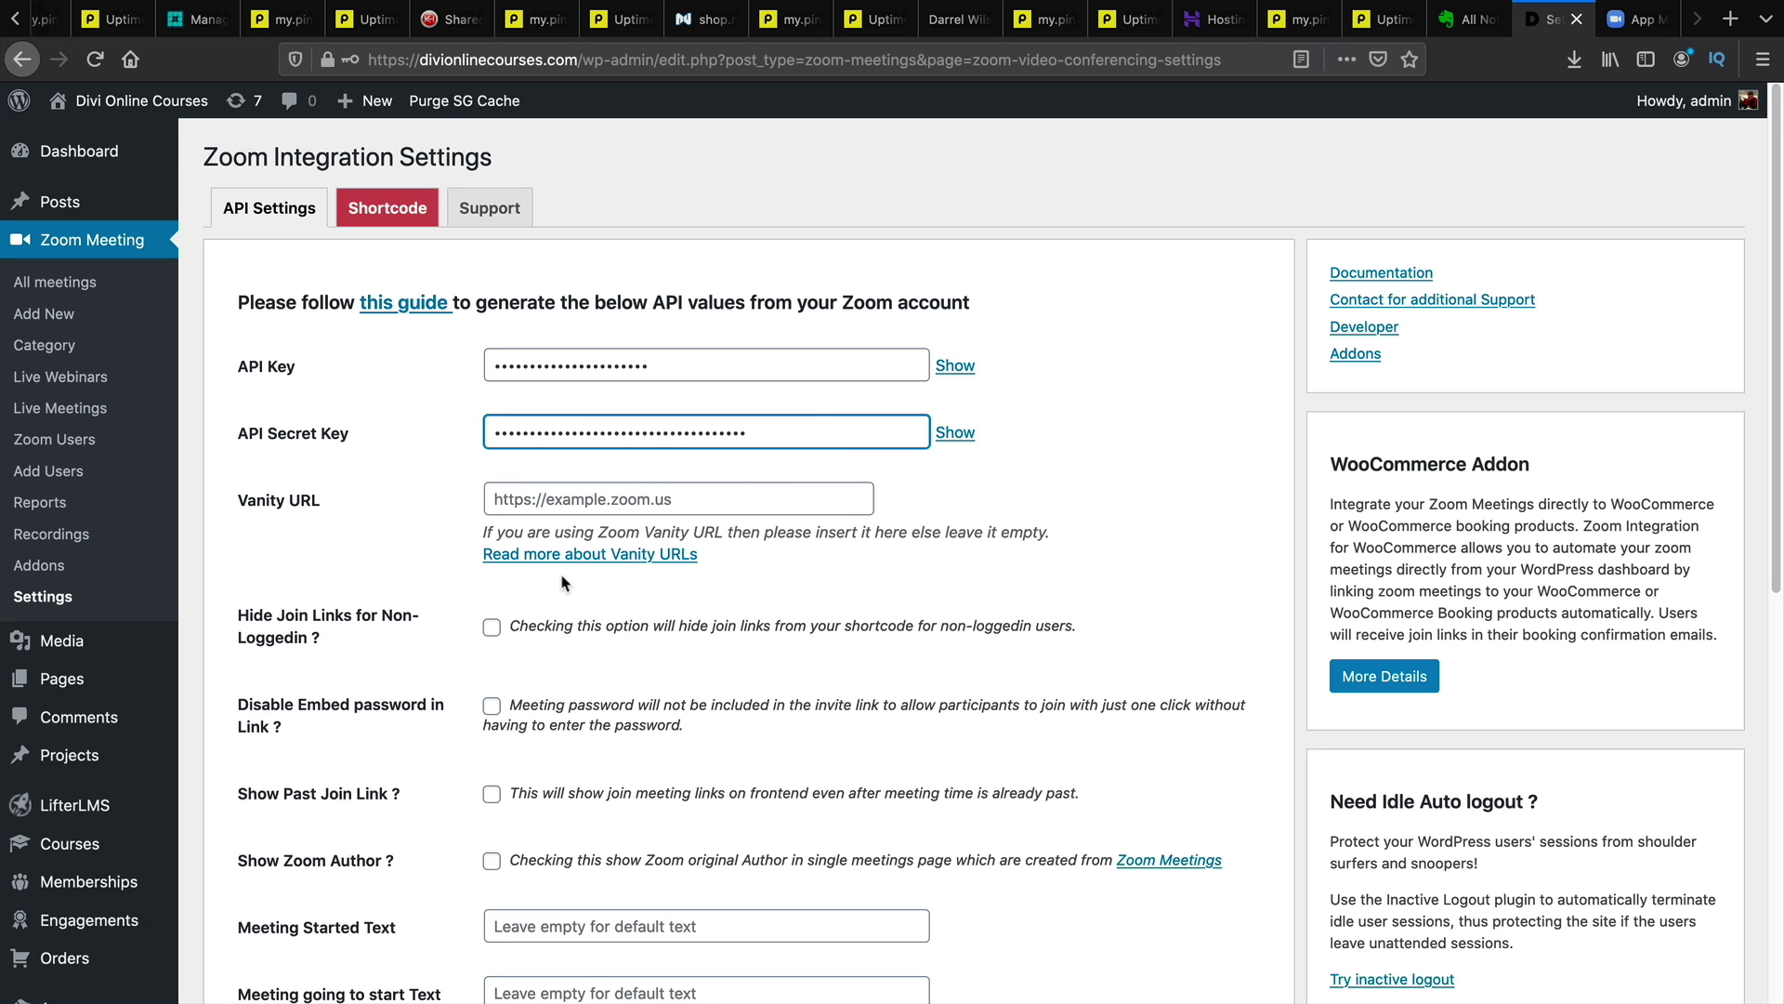
scroll(562, 583, "down", 10)
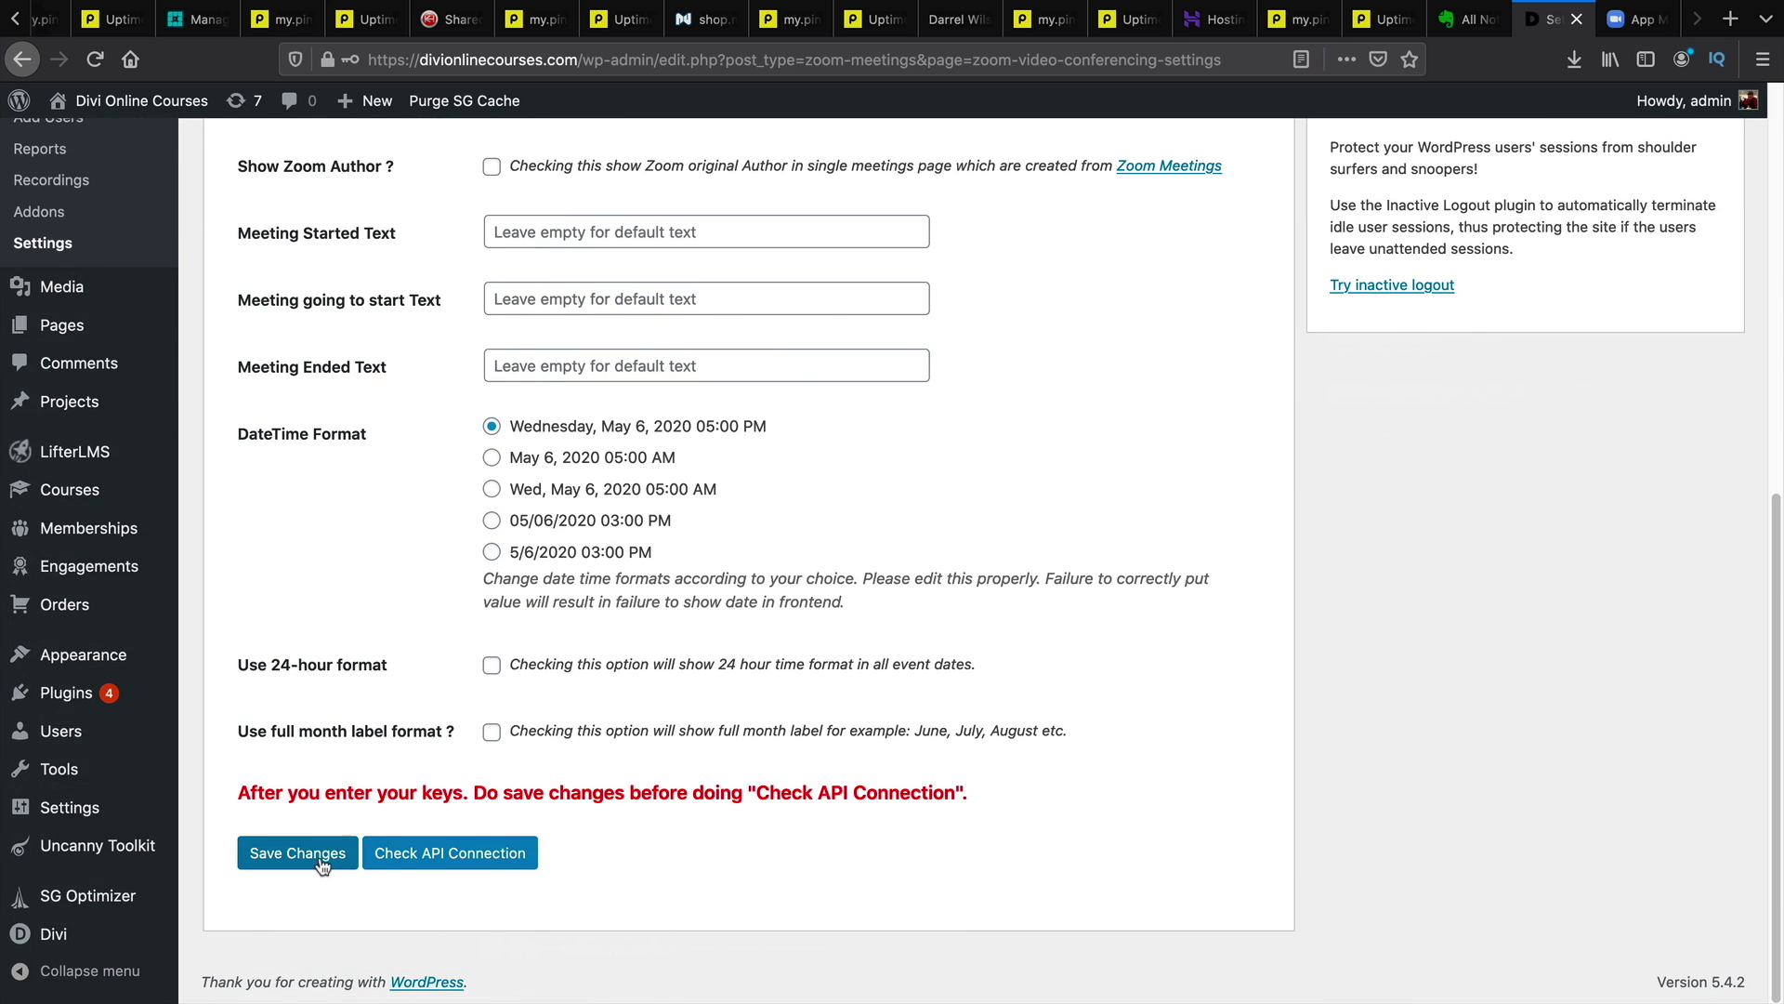
Step: Save the API keys, run Check API Connection, dismiss the success alert and reload
left_click(321, 863)
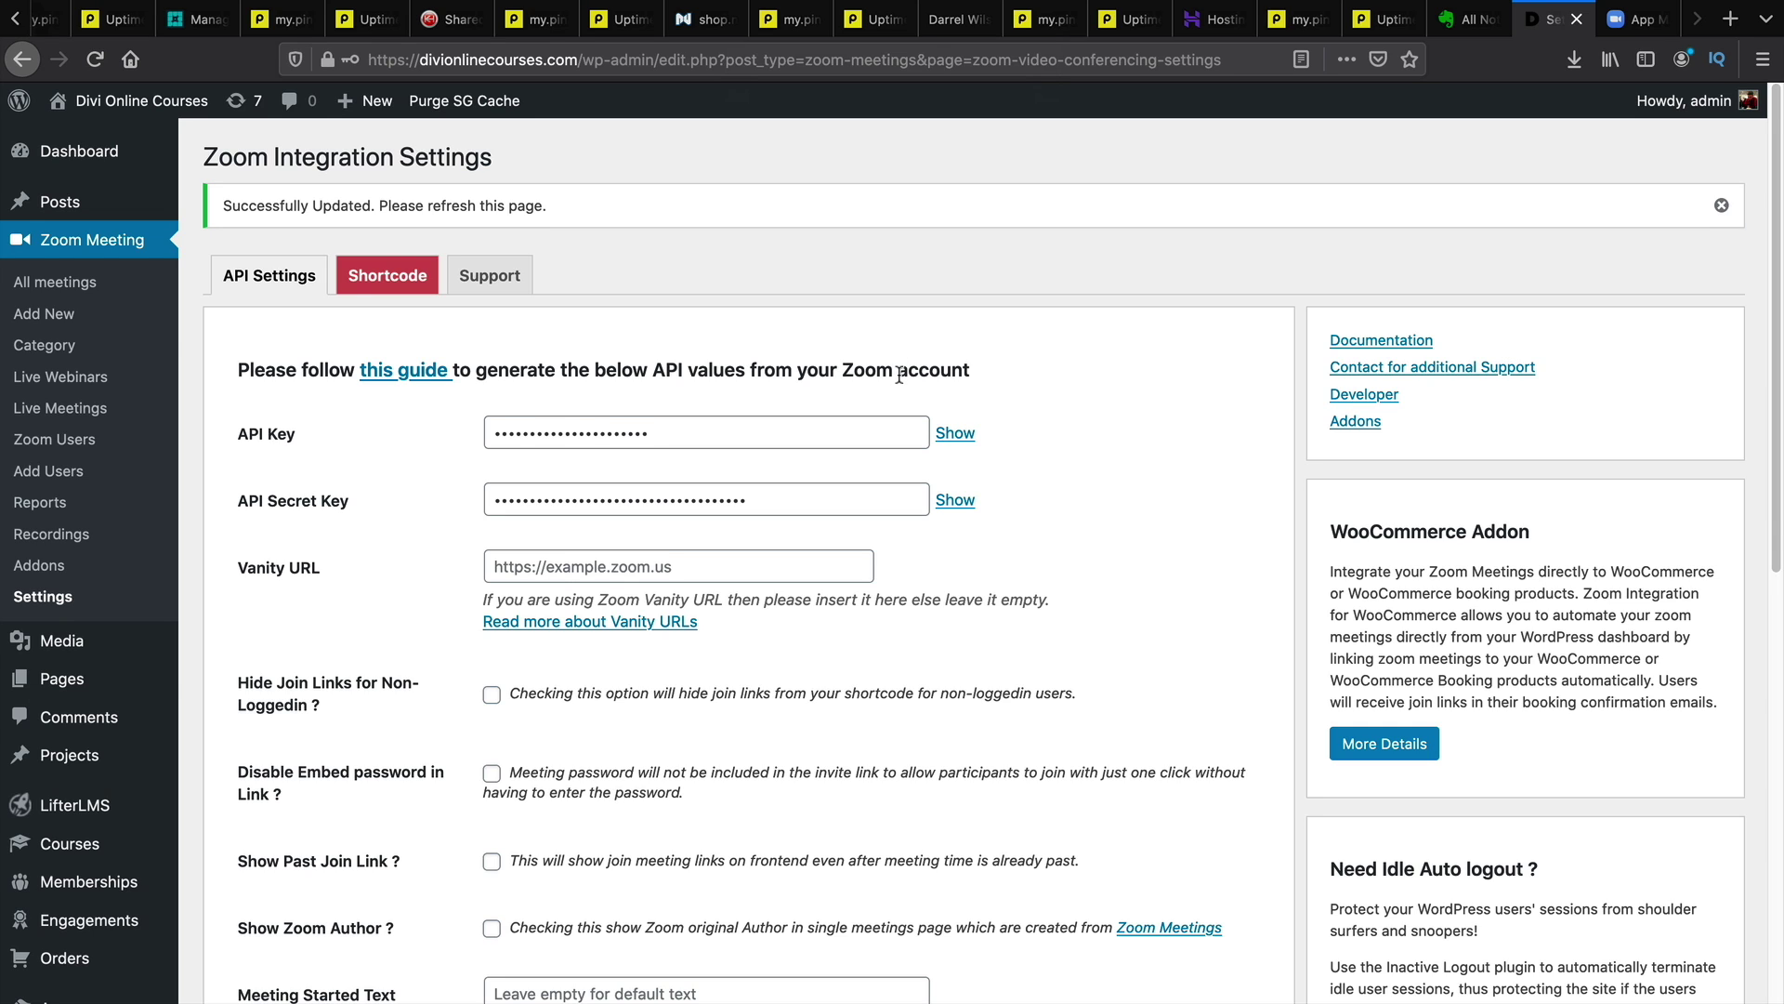
scroll(900, 375, "down", 10)
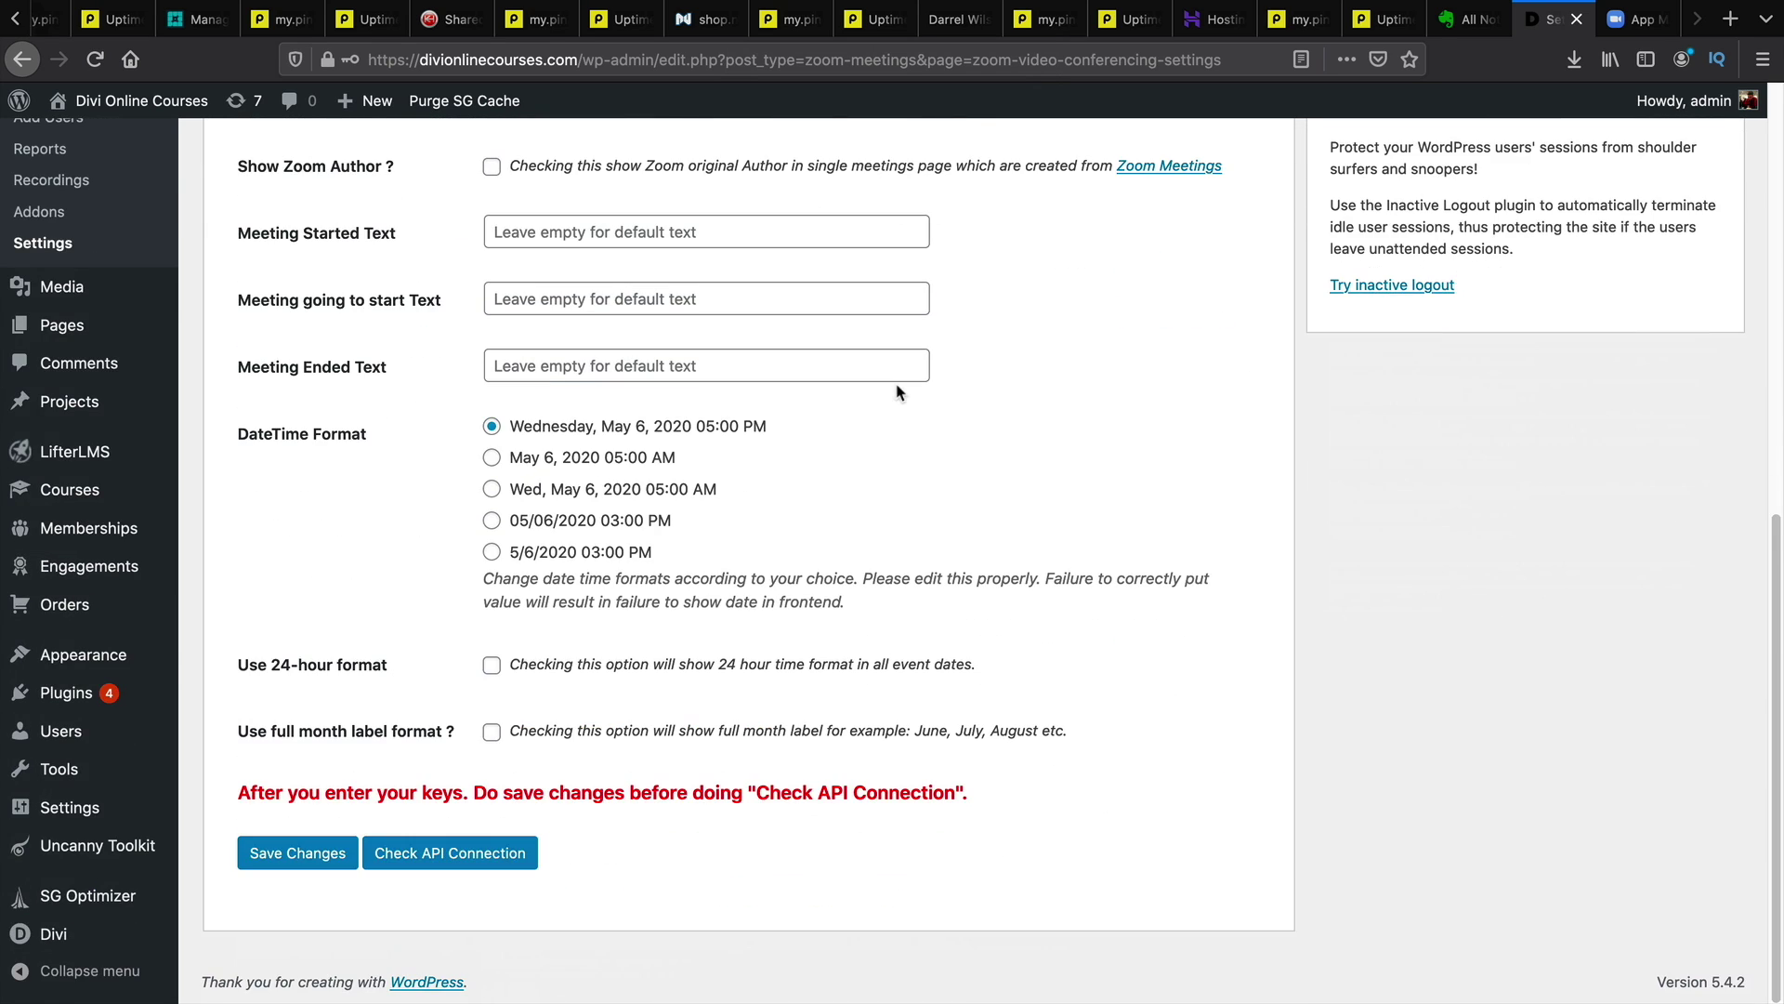
left_click(471, 854)
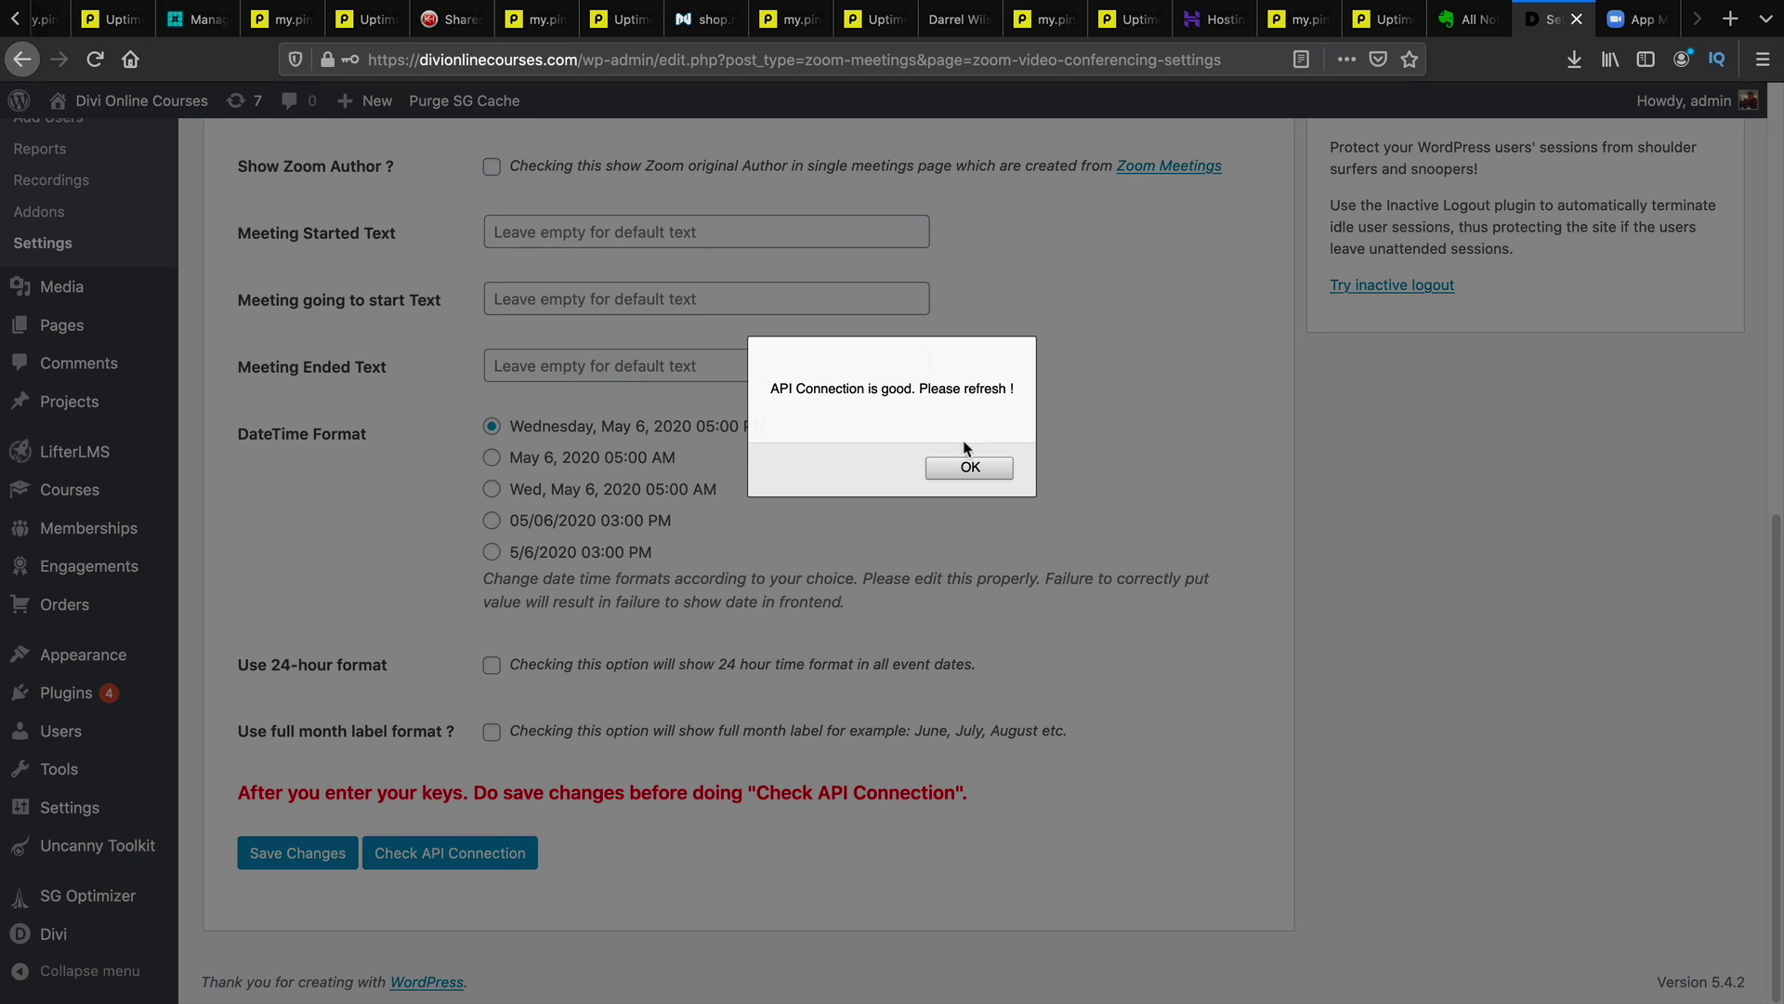
left_click(967, 465)
key("super+r")
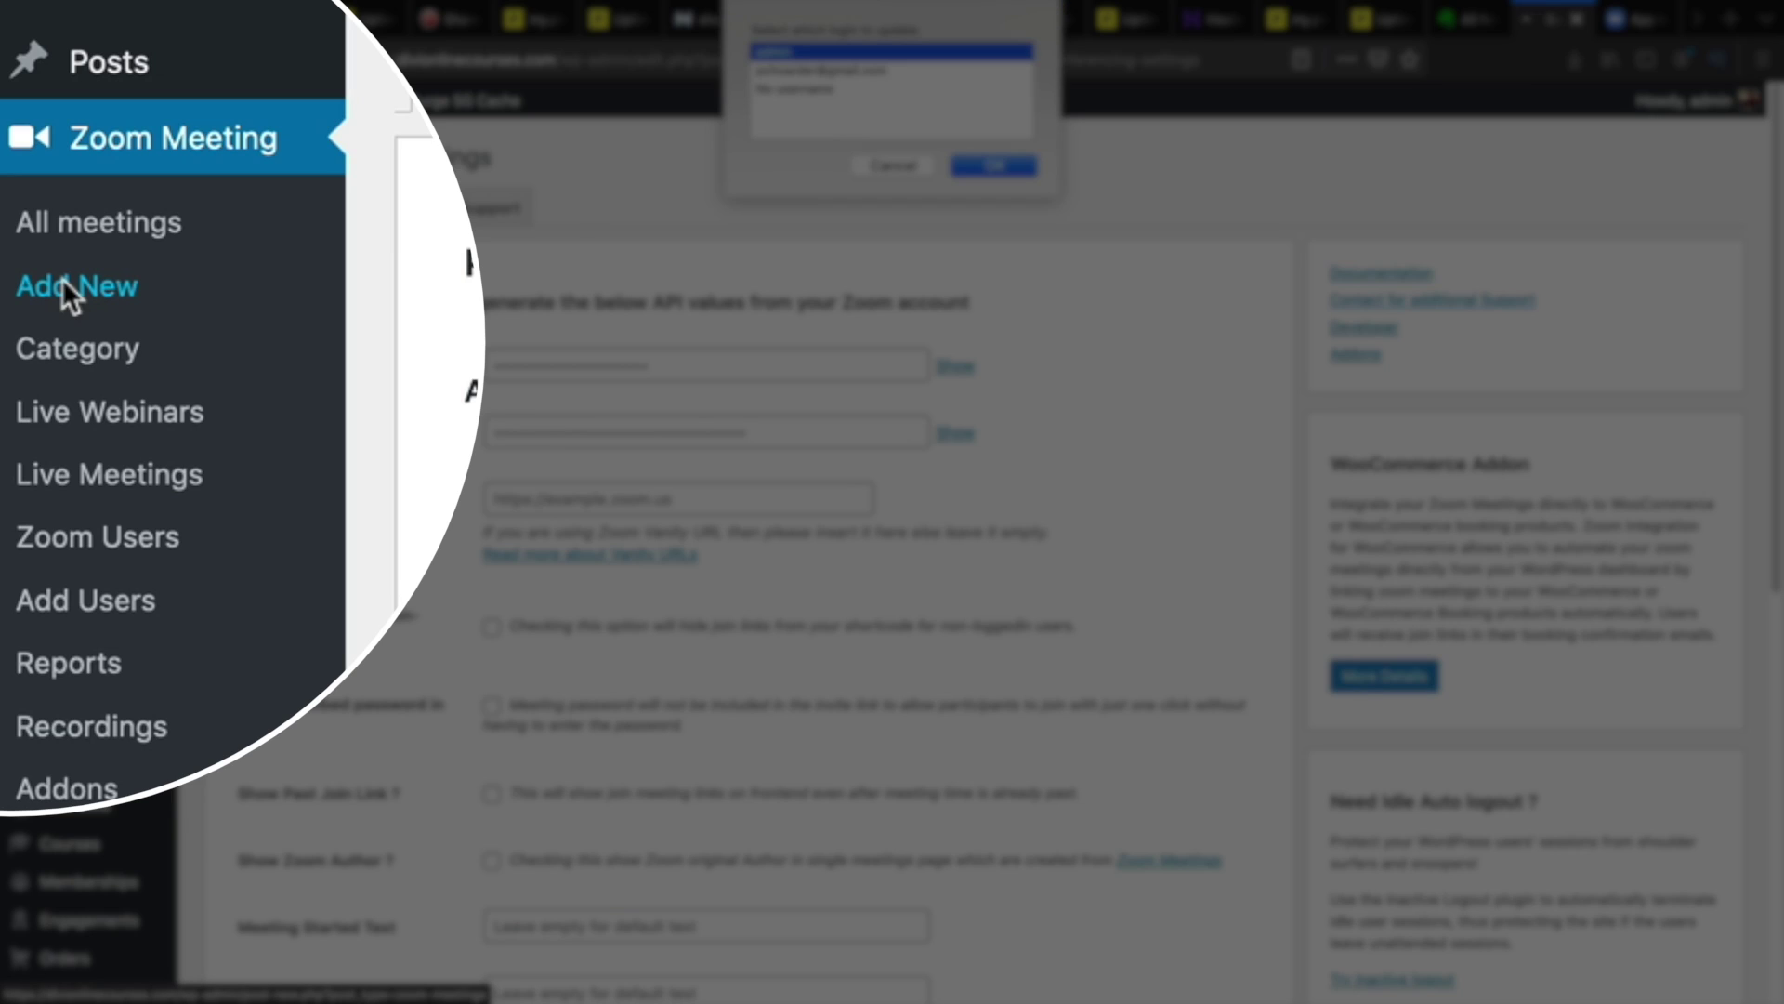
Step: Add a new Zoom meeting titled 'Wordpress Friends With' followed by the guest's name
left_click(63, 288)
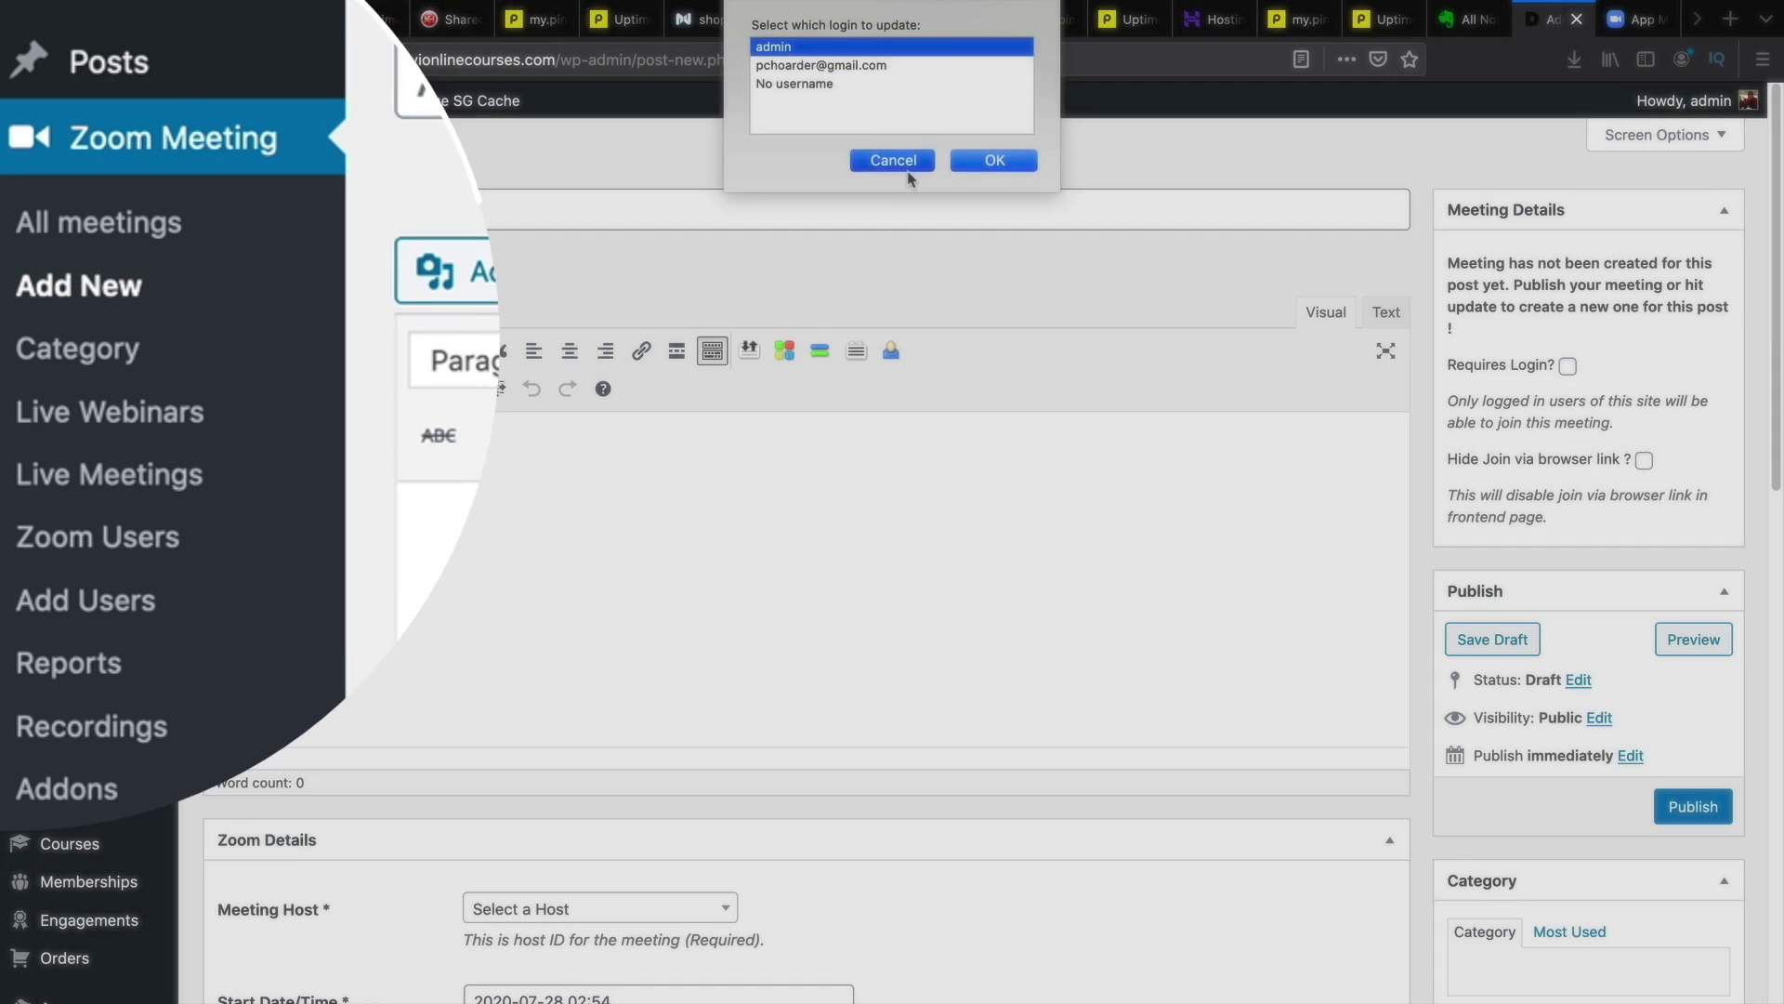
left_click(890, 165)
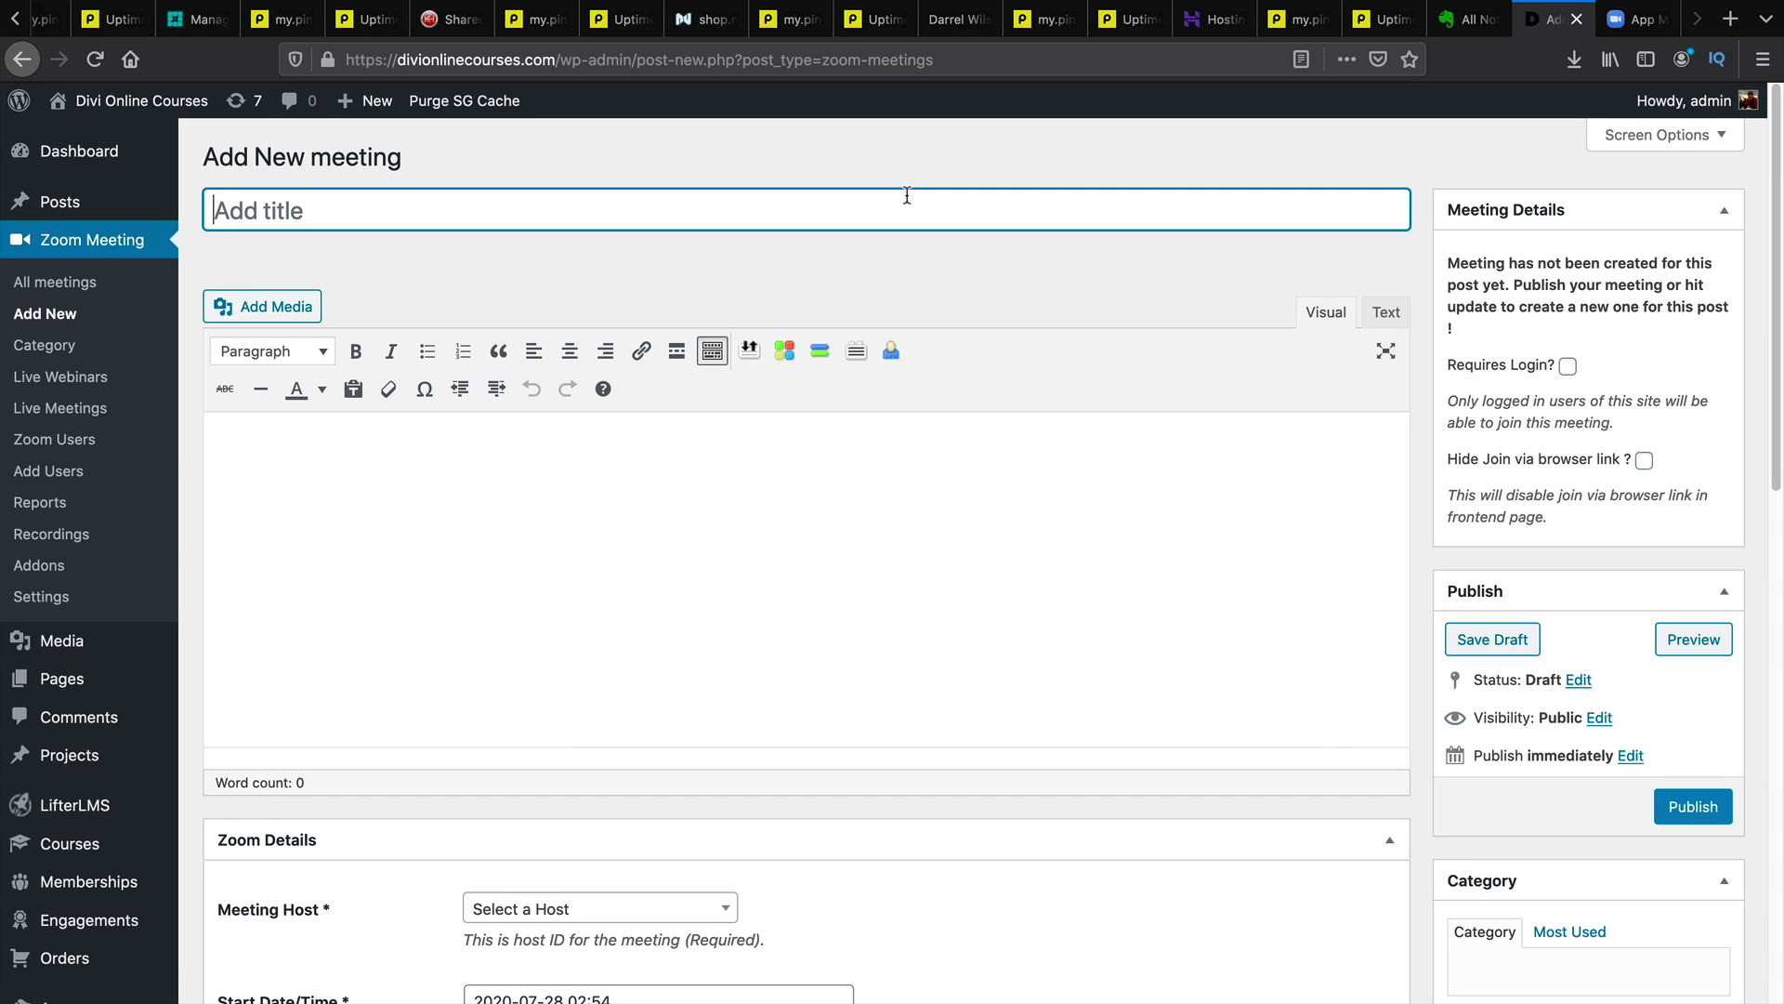
type("Wordpress ")
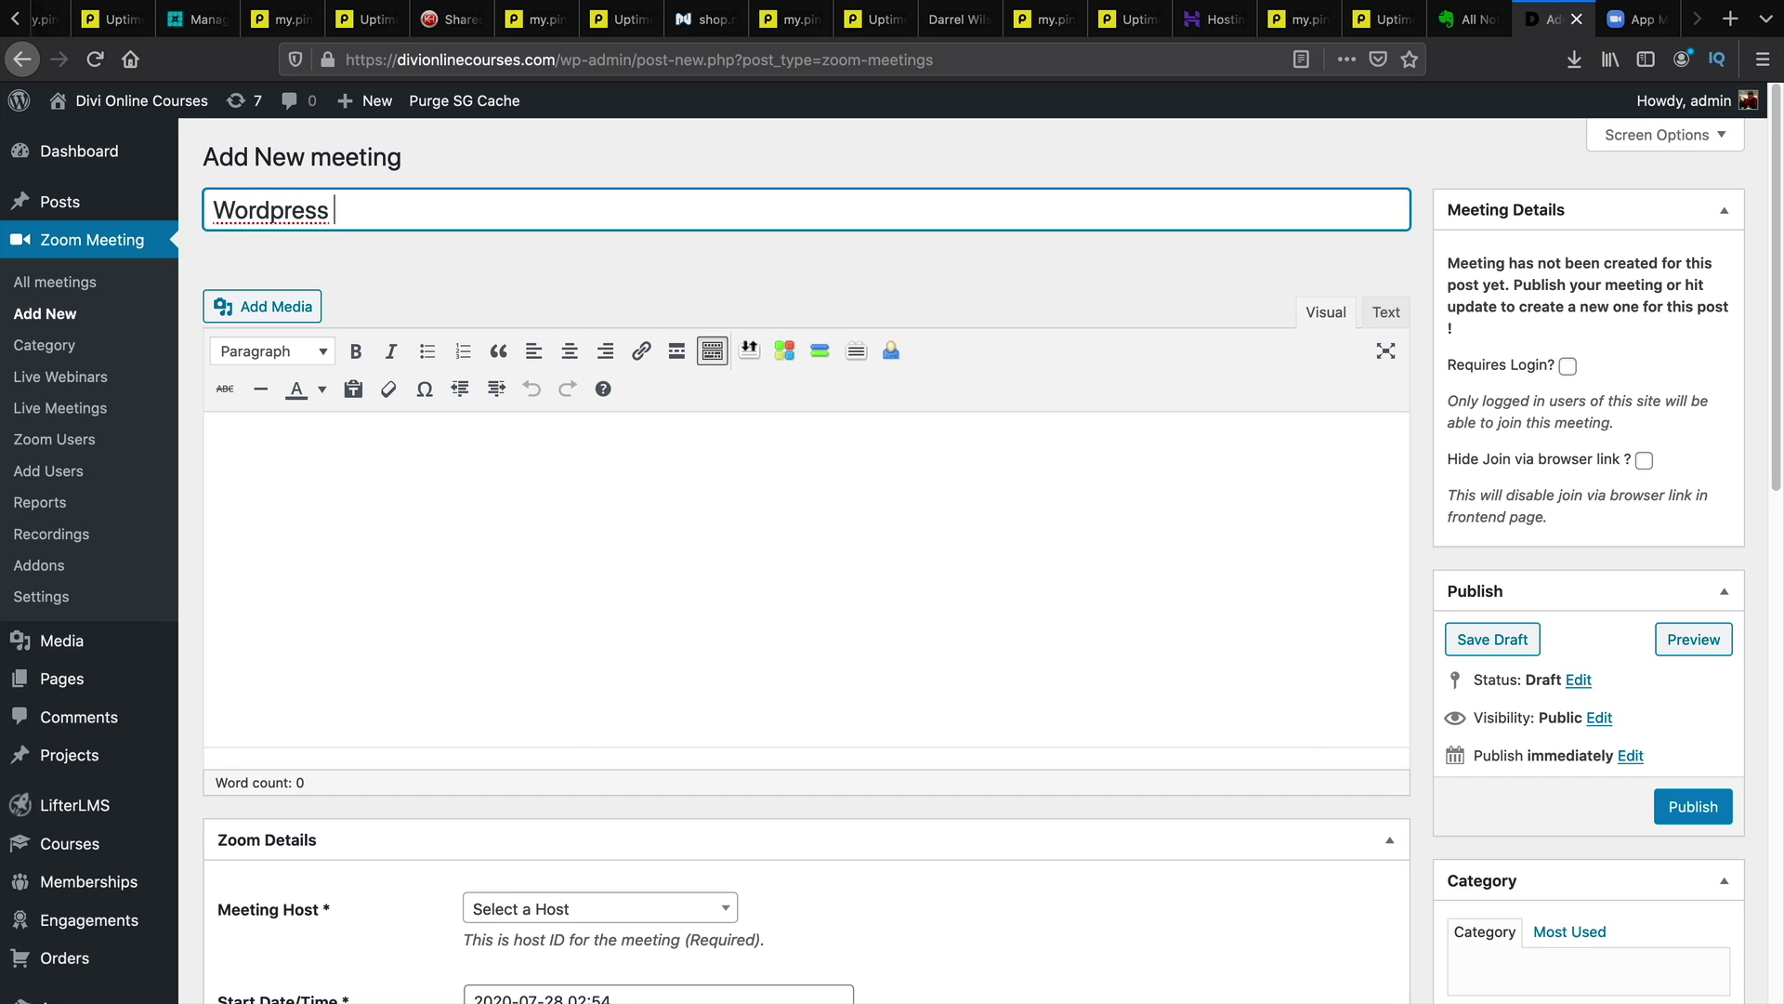
type("Friends With Darrel")
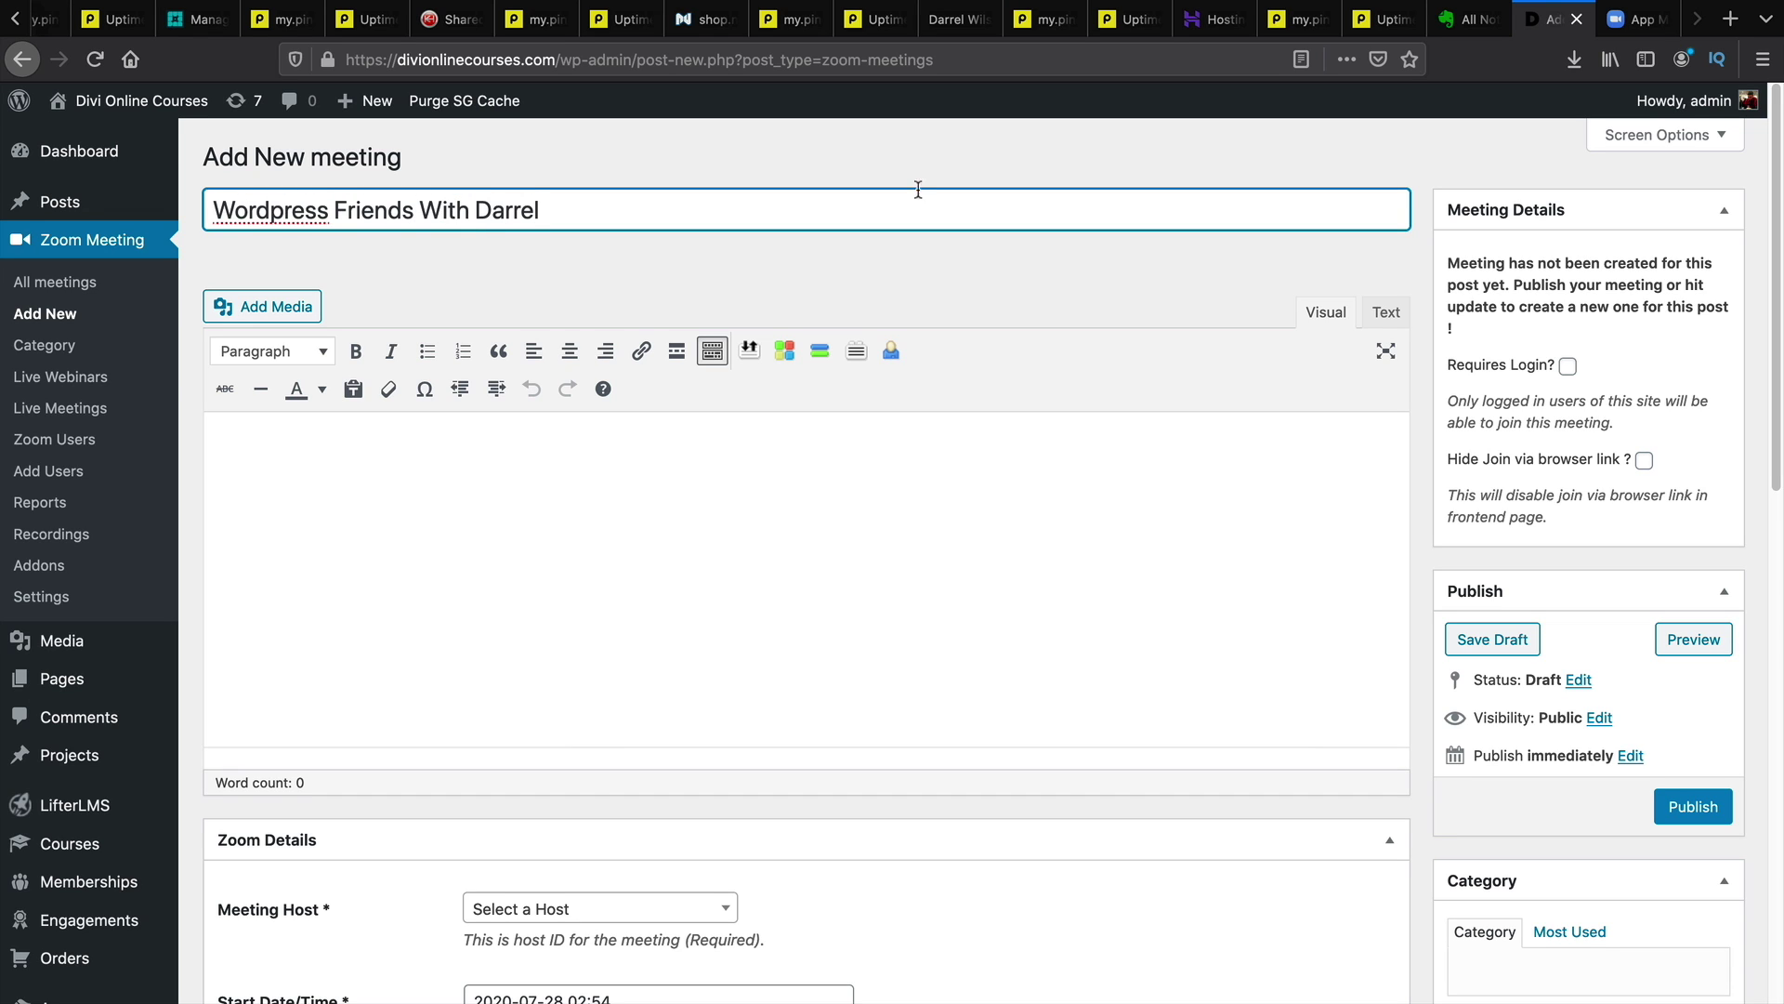
Step: Choose the meeting host from the Meeting Host list
scroll(936, 478, "down", 5)
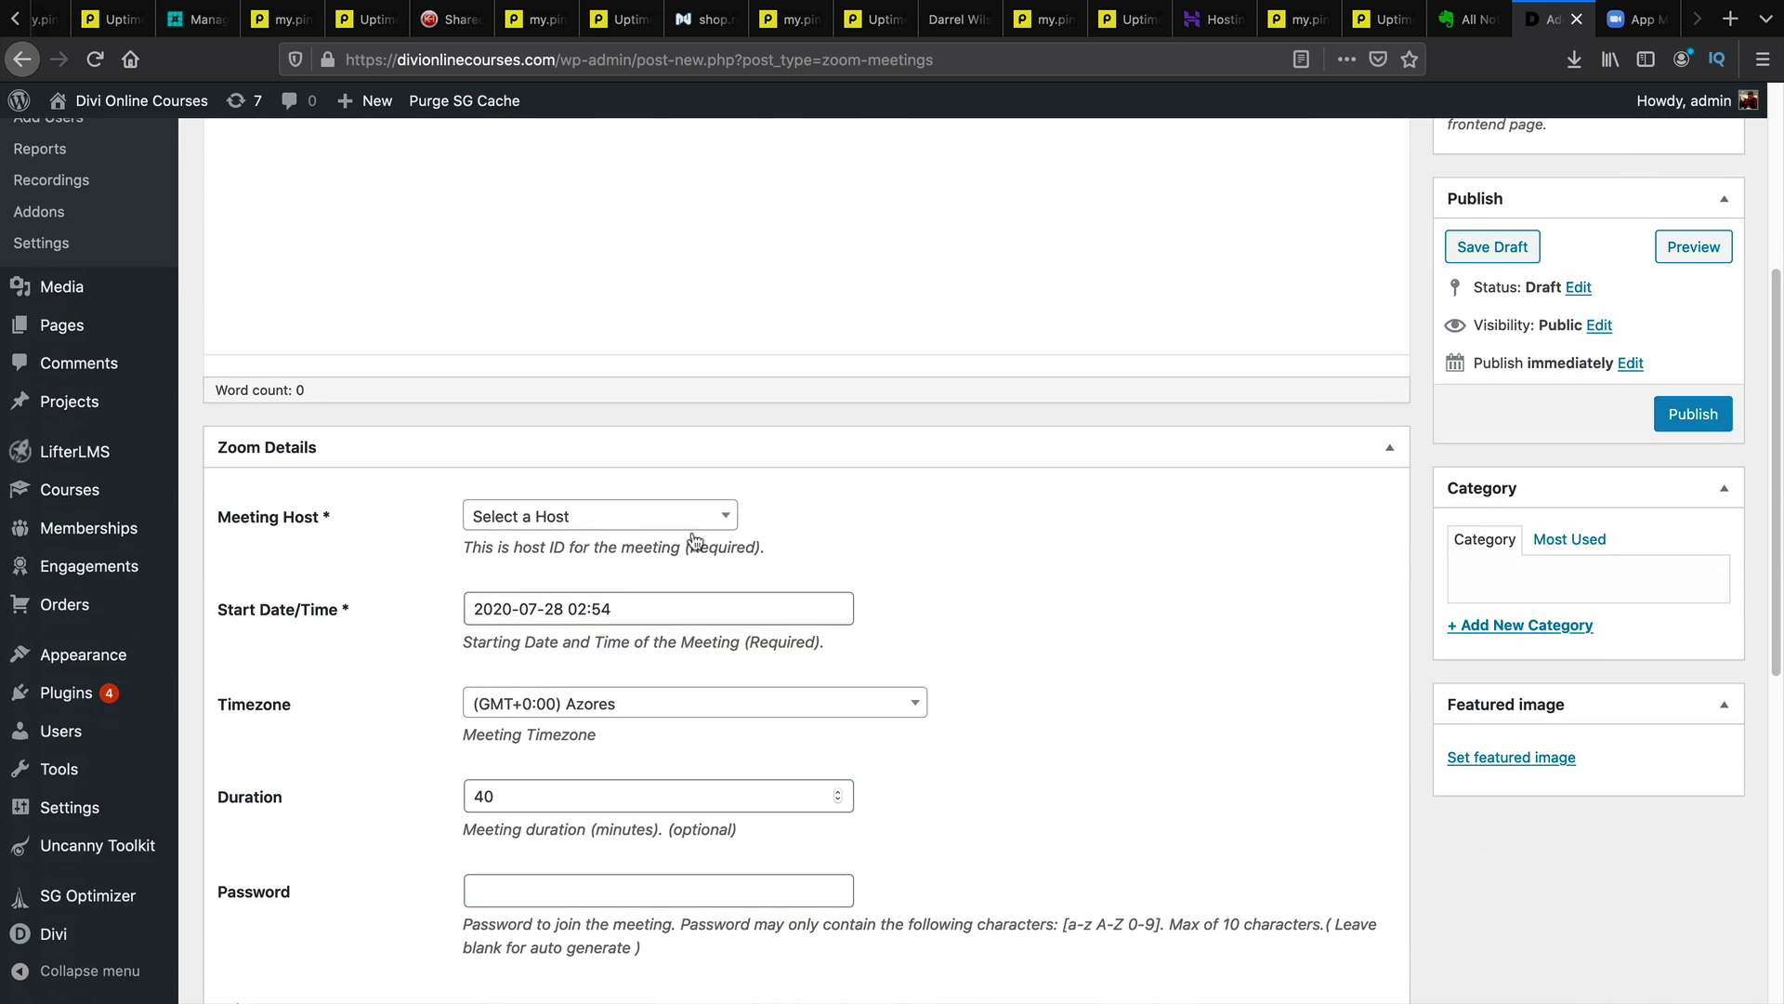
left_click(584, 529)
left_click(568, 639)
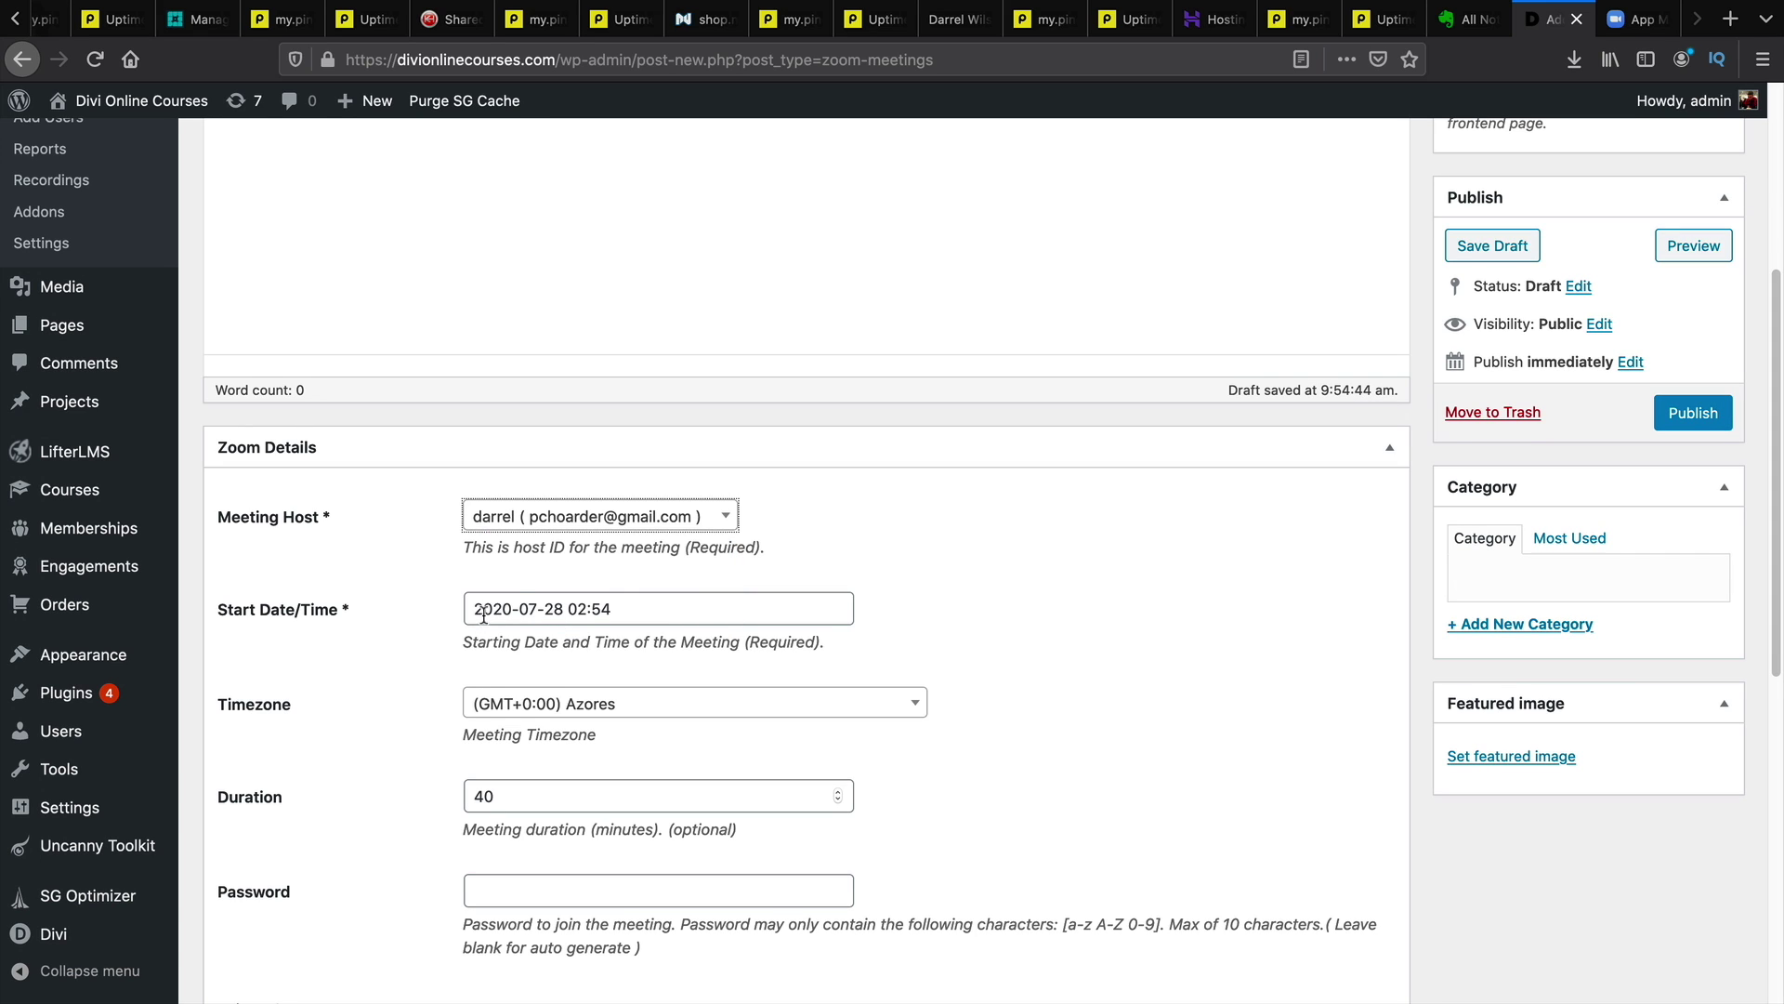
scroll(519, 595, "up", 5)
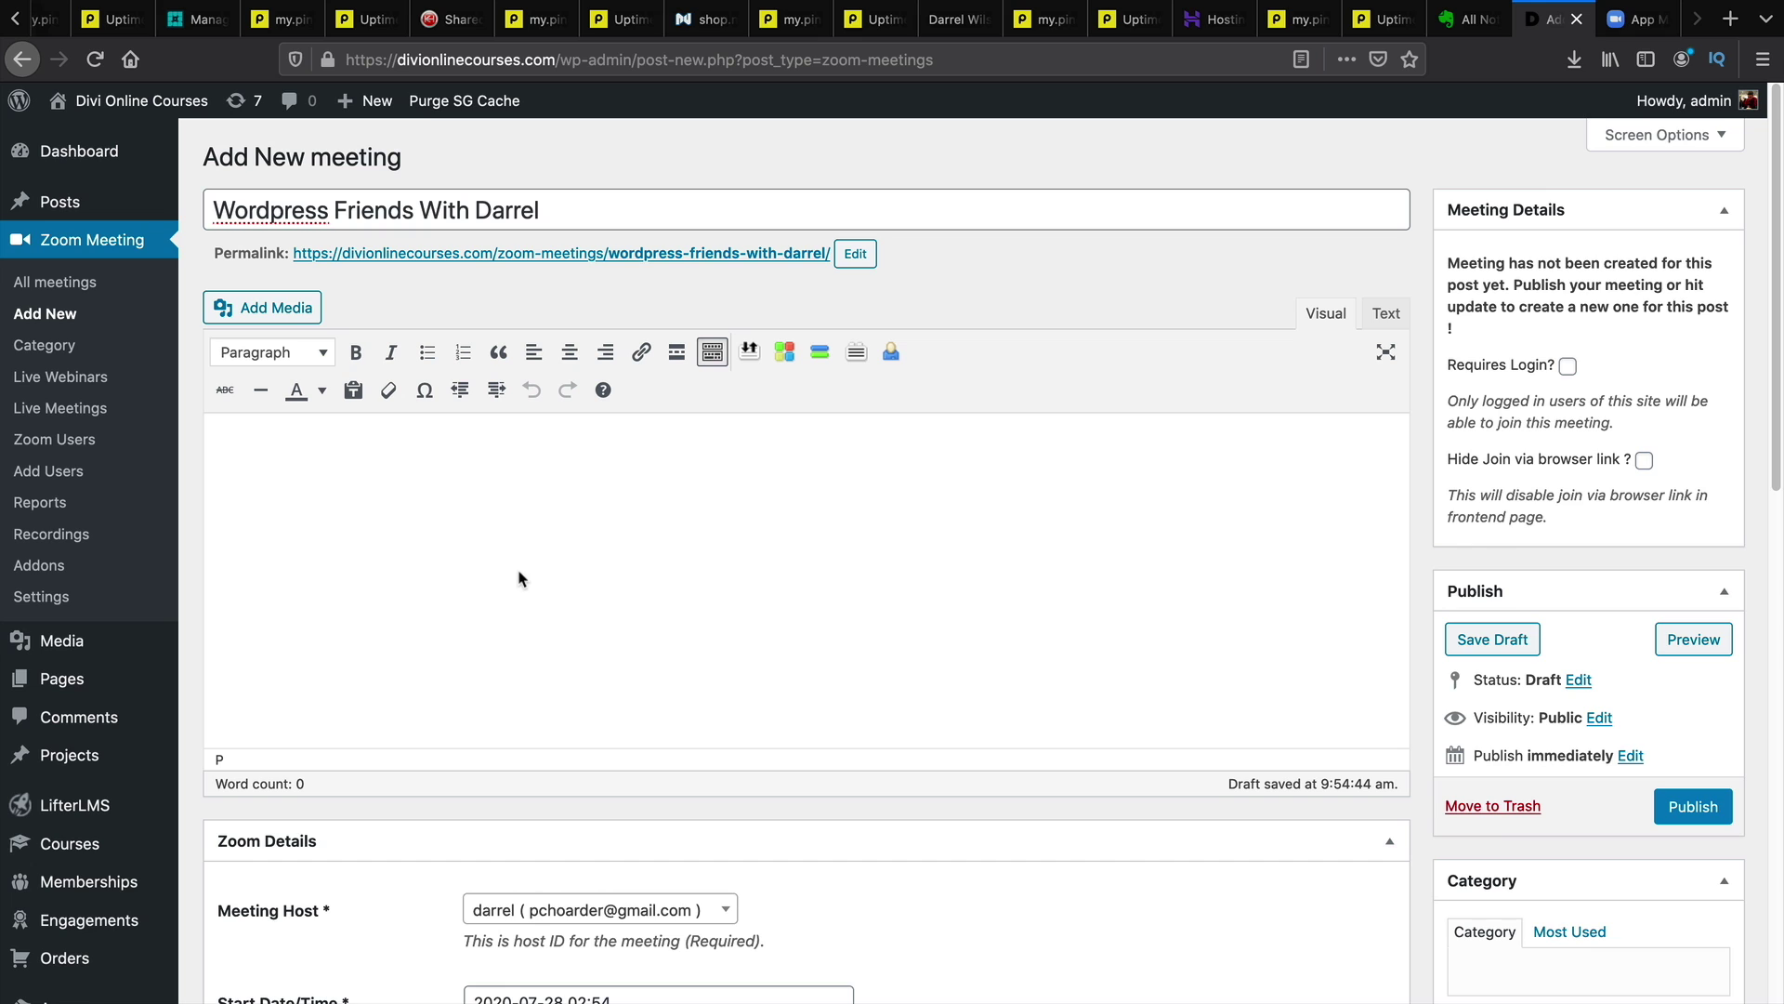
left_click(518, 579)
scroll(483, 614, "down", 4)
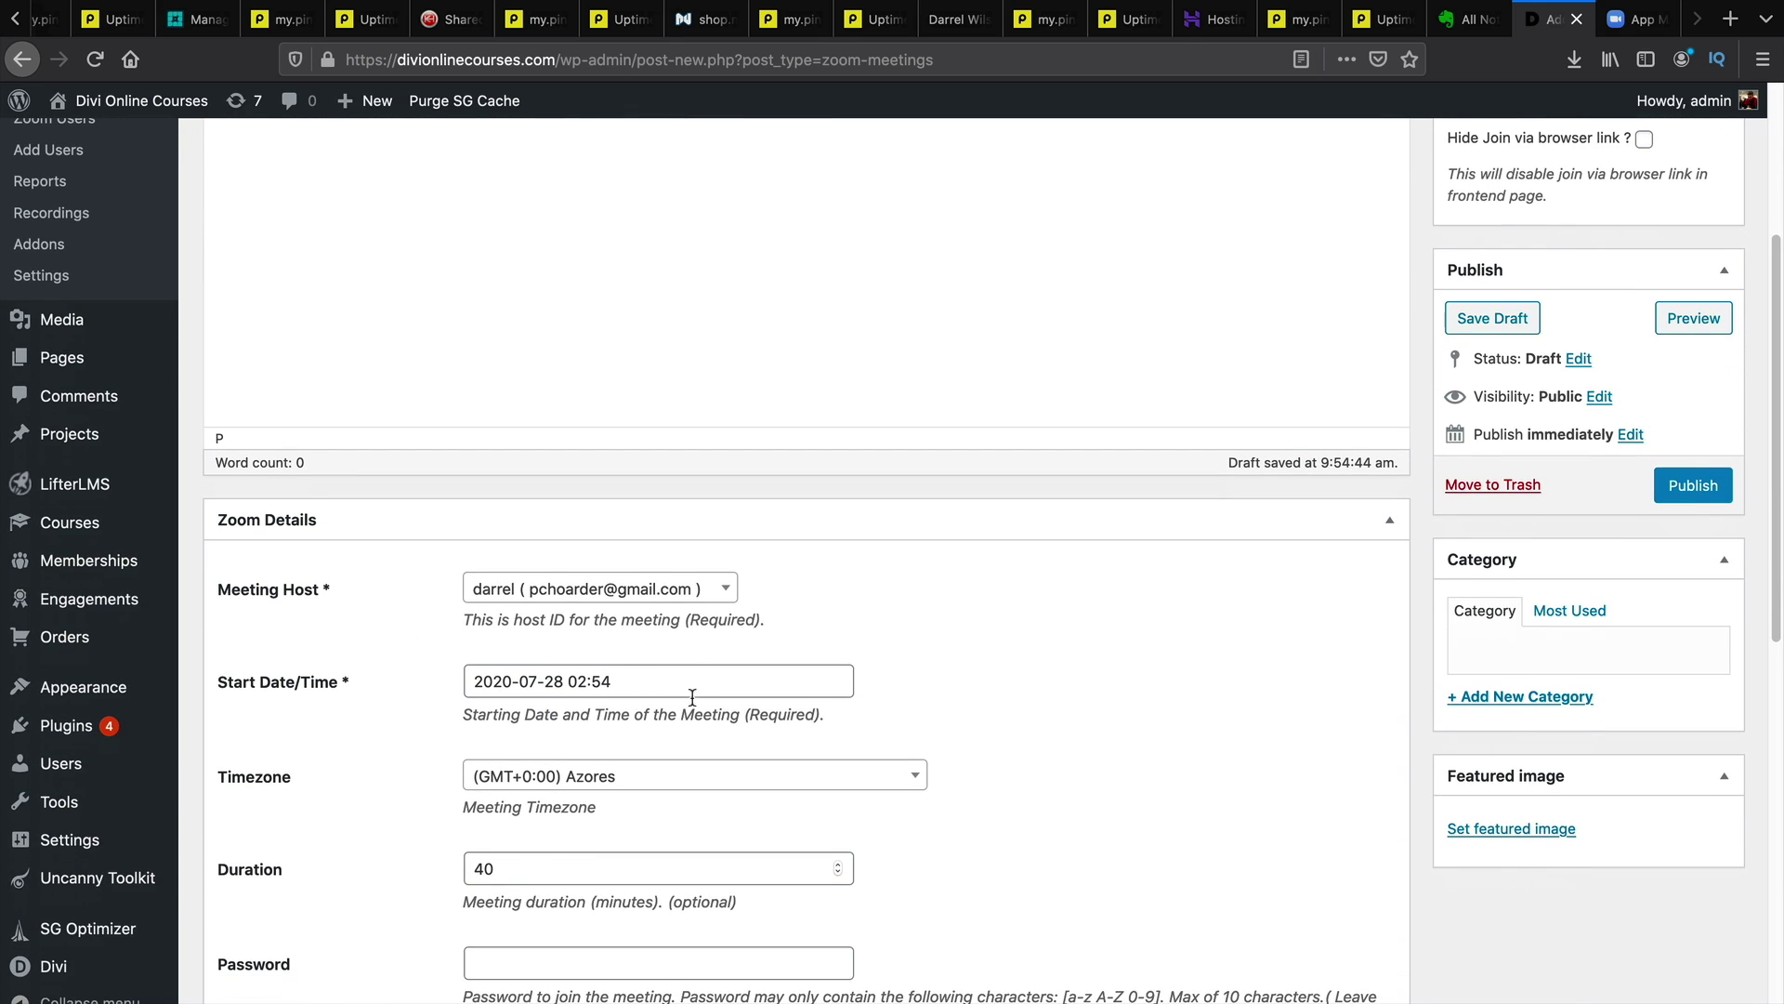
scroll(274, 674, "down", 1)
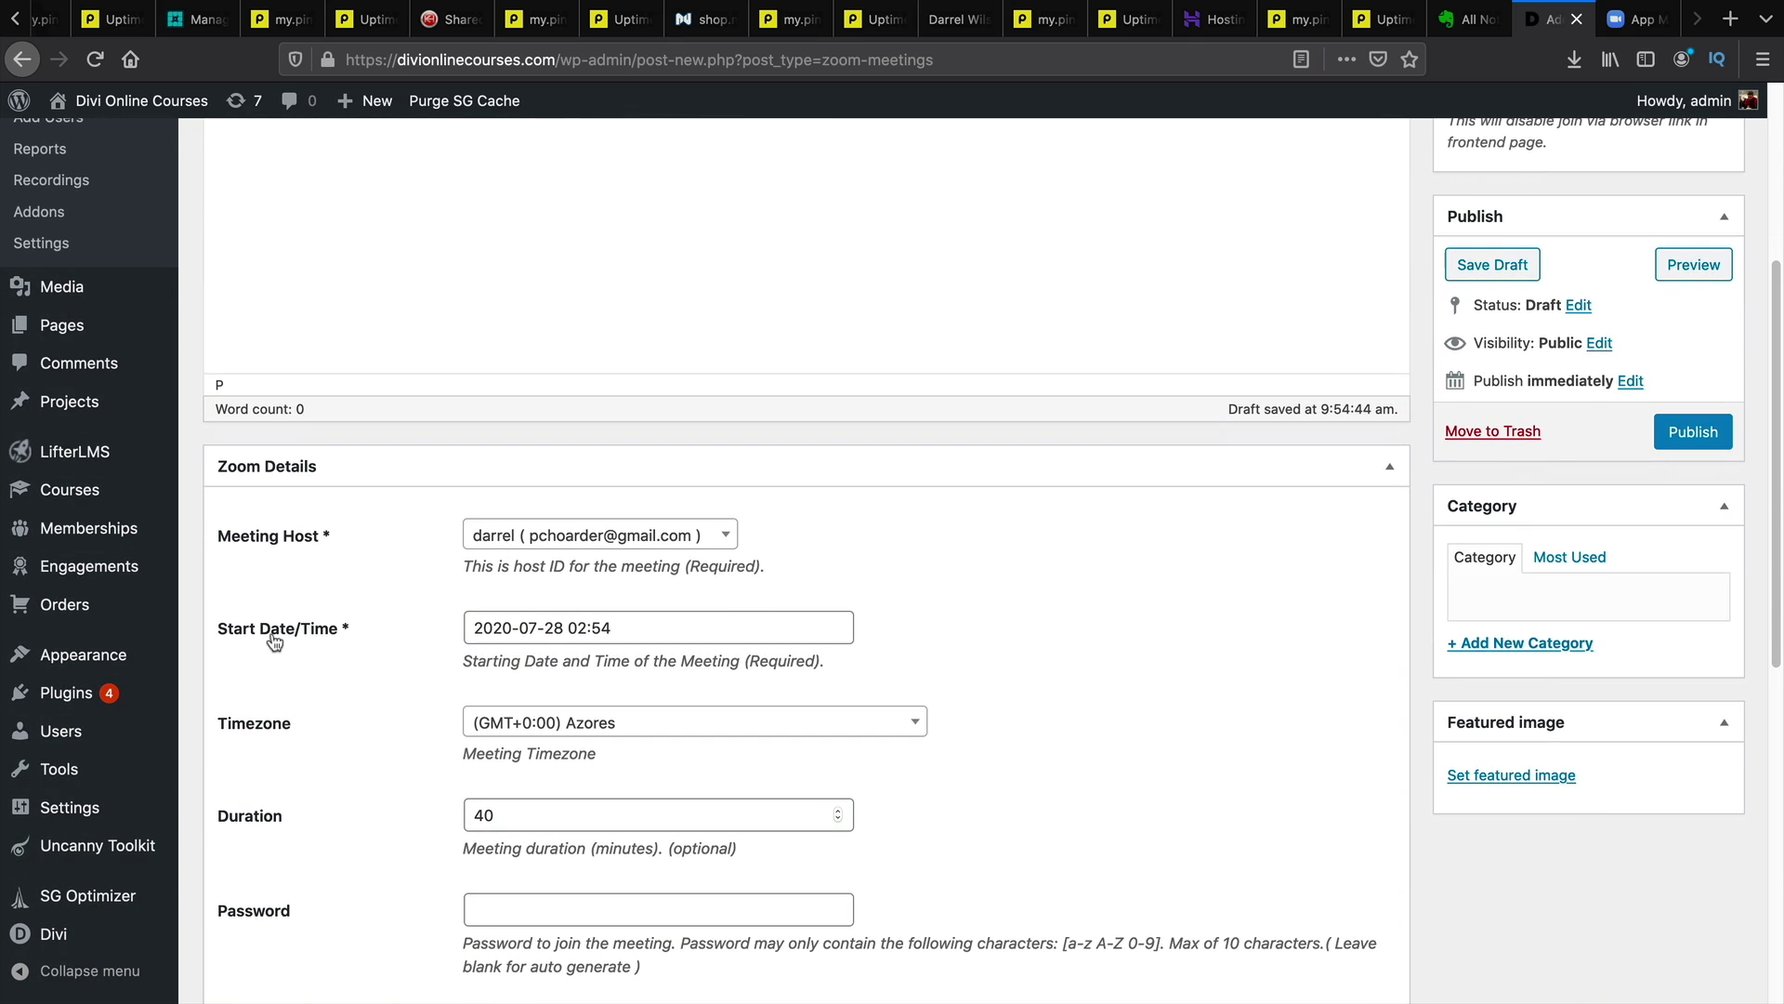
Step: Set the timezone to (GMT-7:00) Pacific Time (US and Canada) and clear the start time's old minutes
left_click(525, 596)
left_click(455, 686)
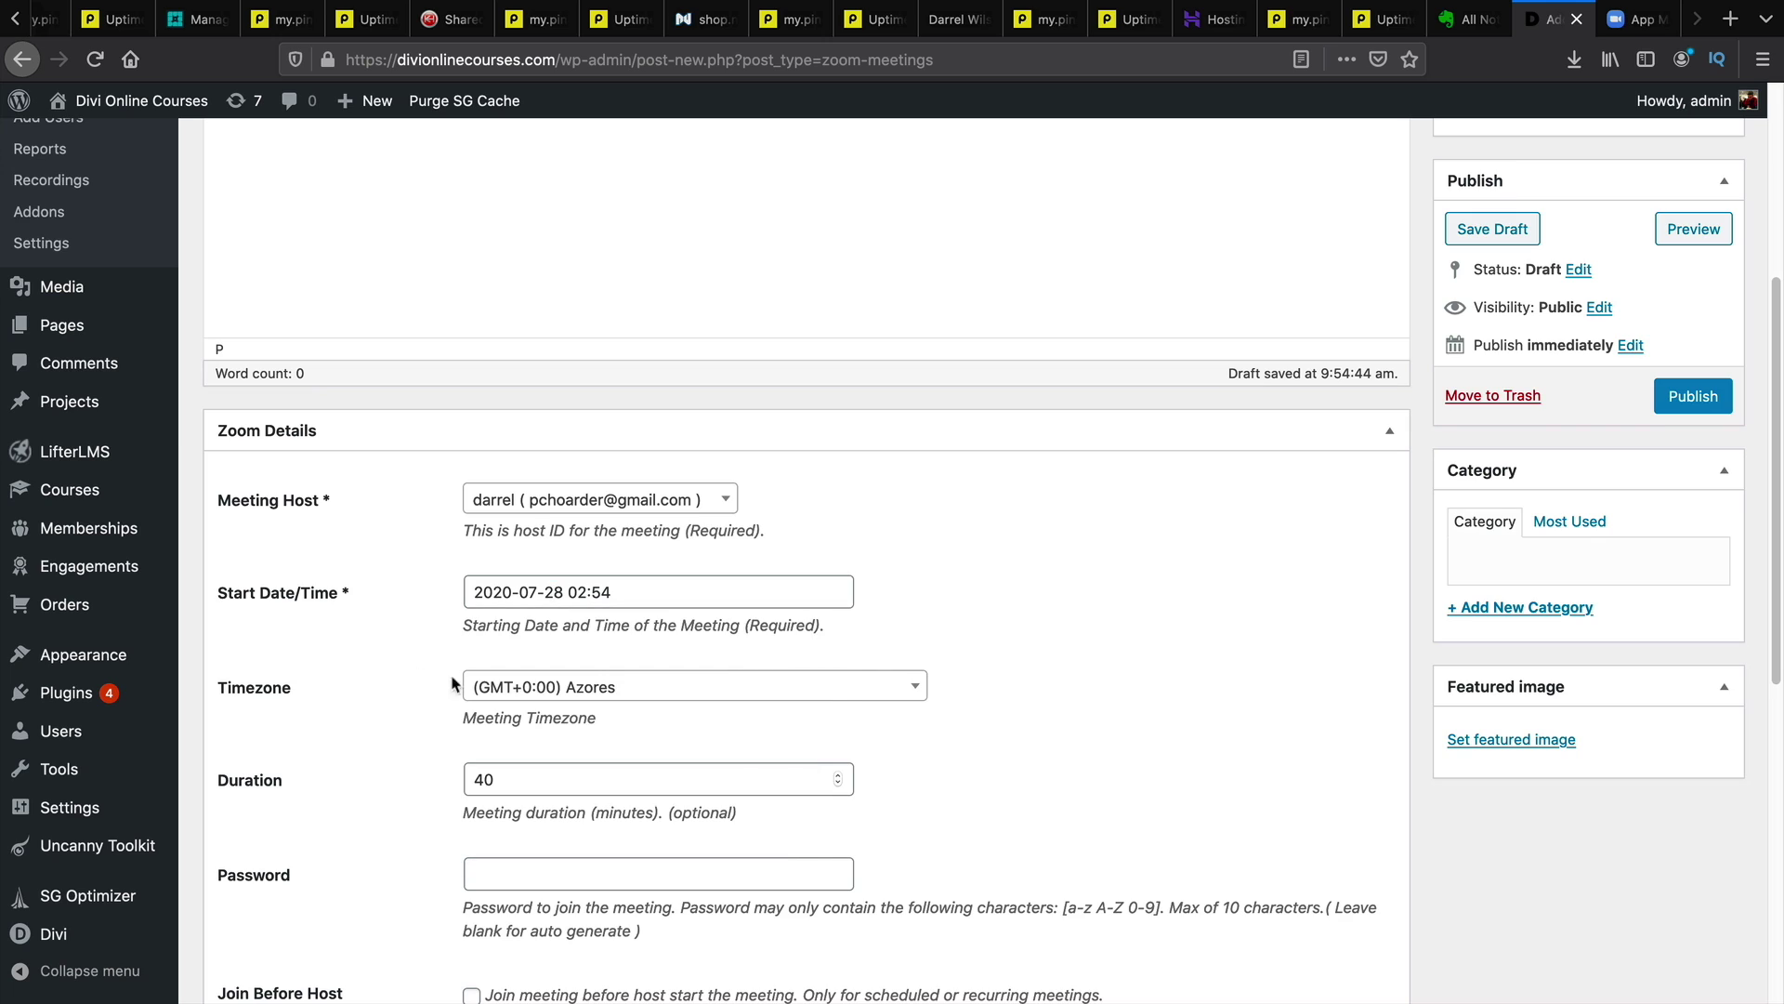
left_click(534, 690)
type("pac")
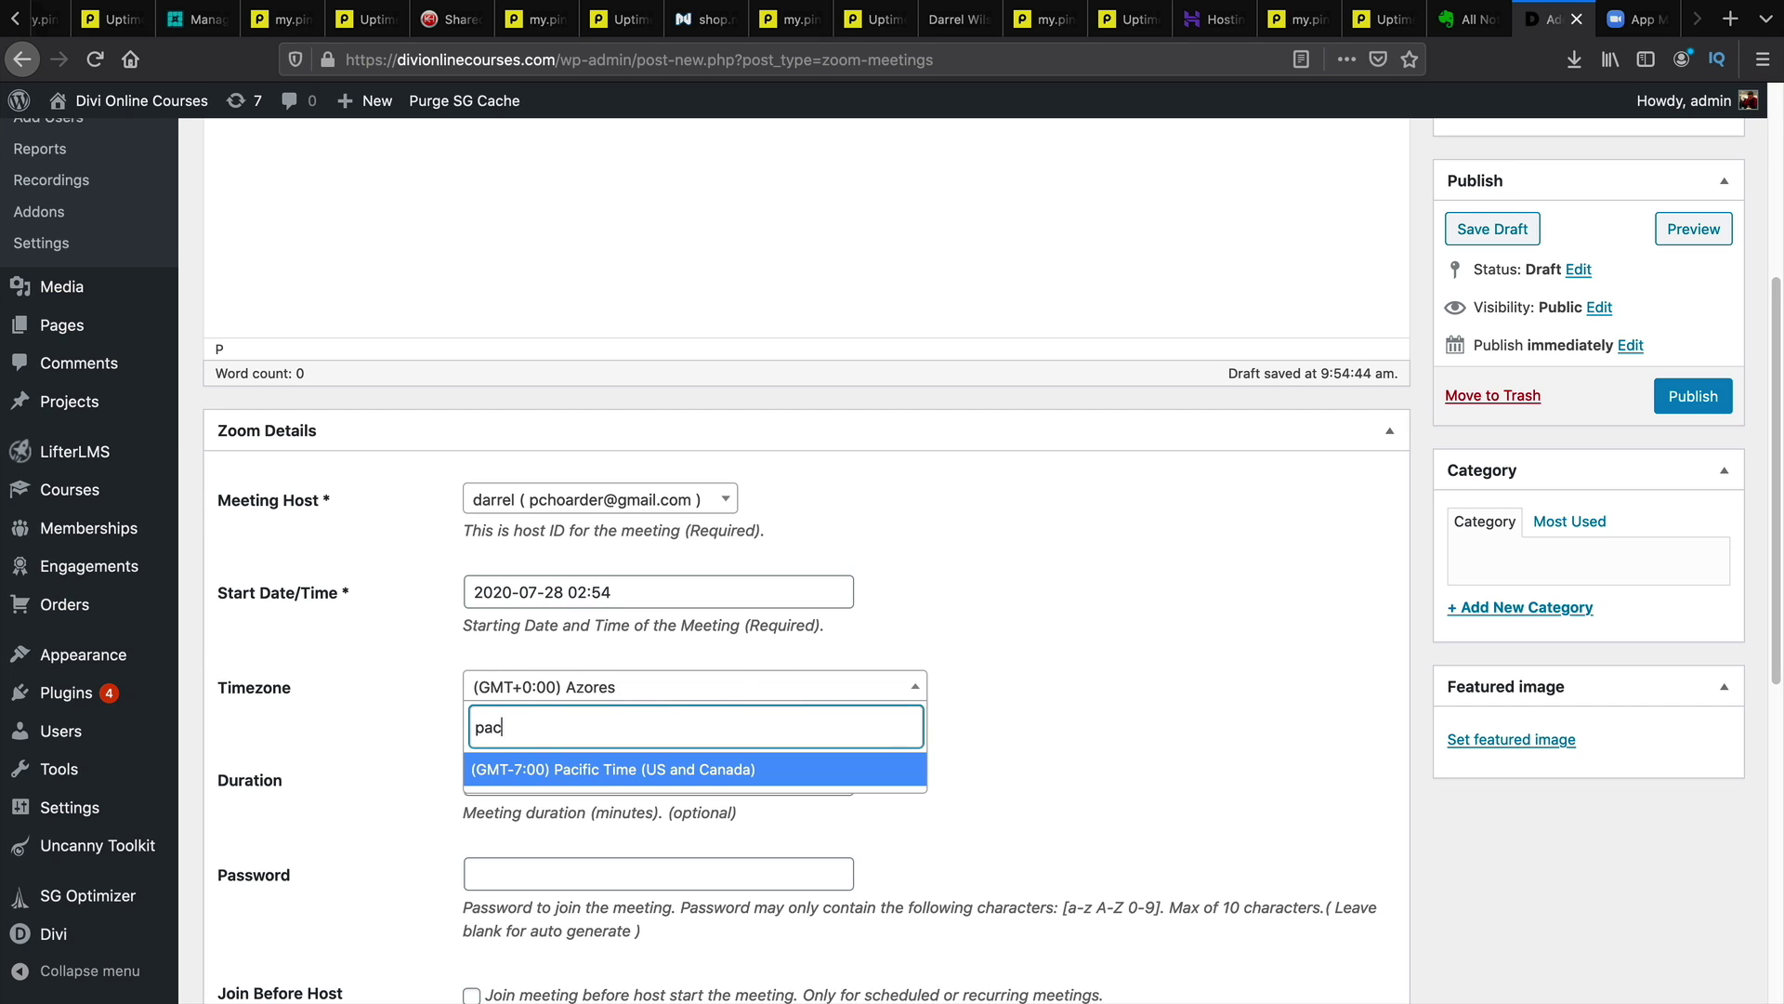
left_click(599, 771)
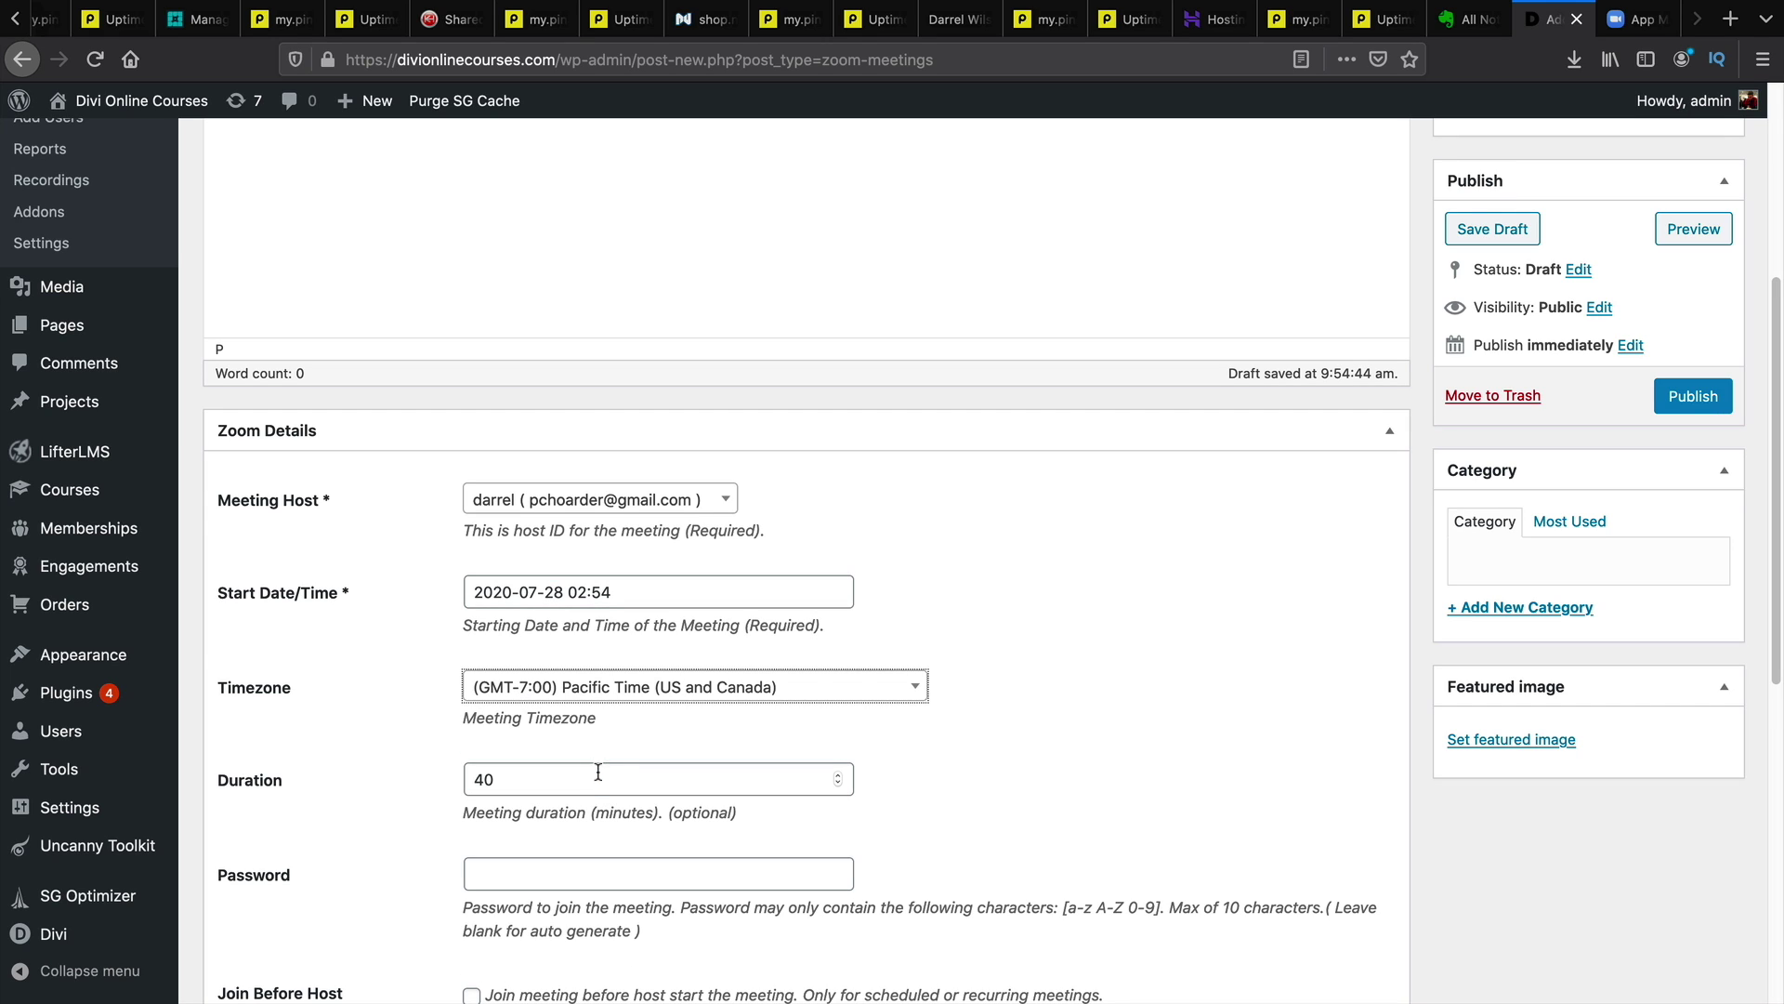
left_click(623, 596)
key("BackSpace")
key("BackSpace")
Step: Enter 45 as the start-time minutes and tick Join Before Host
type("45")
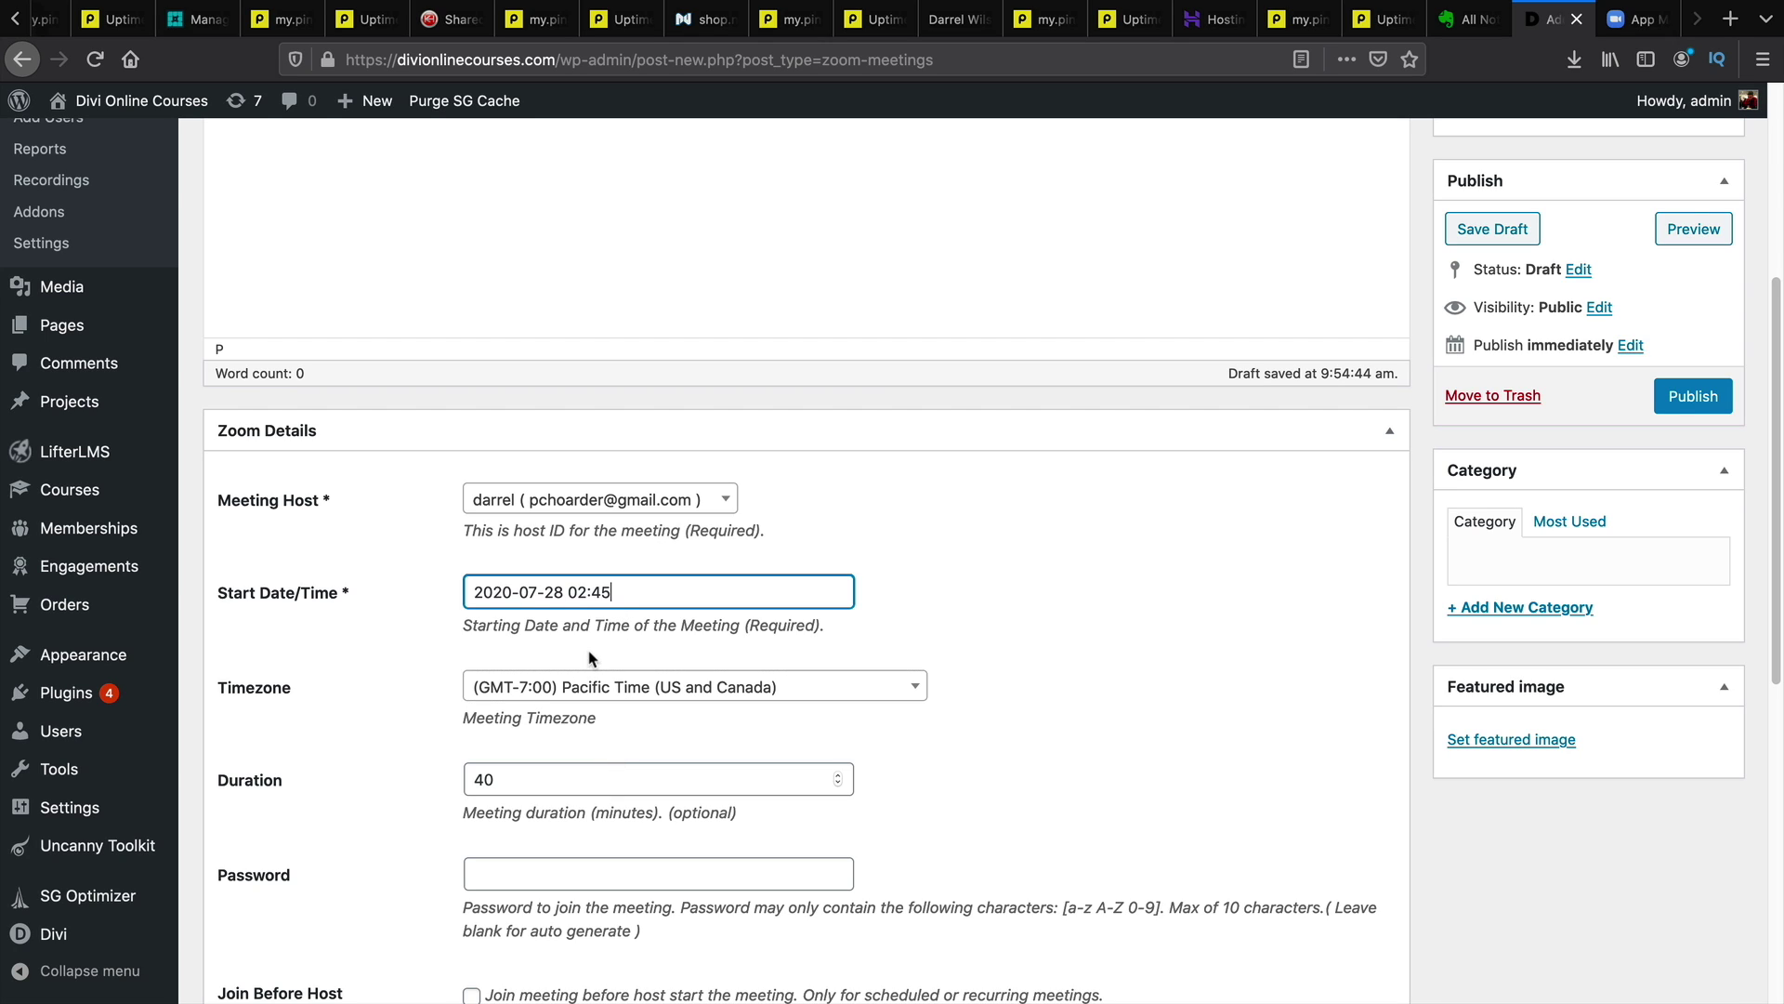
scroll(423, 628, "down", 3)
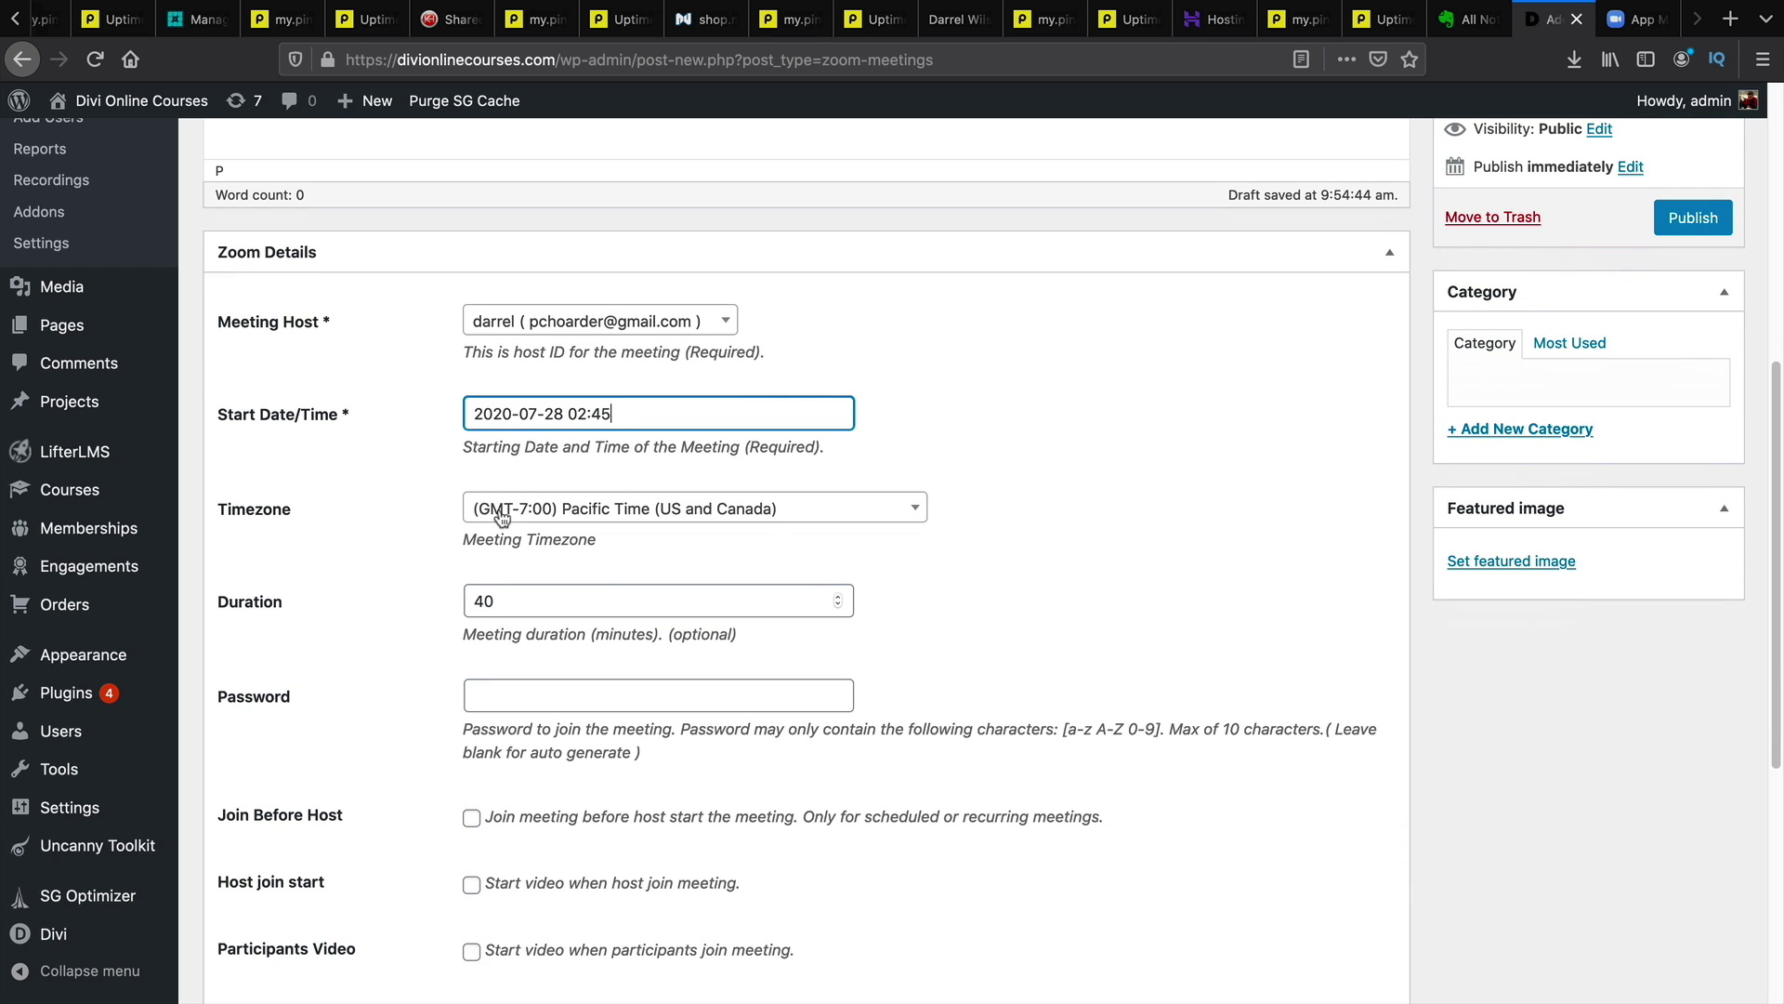
scroll(283, 541, "down", 3)
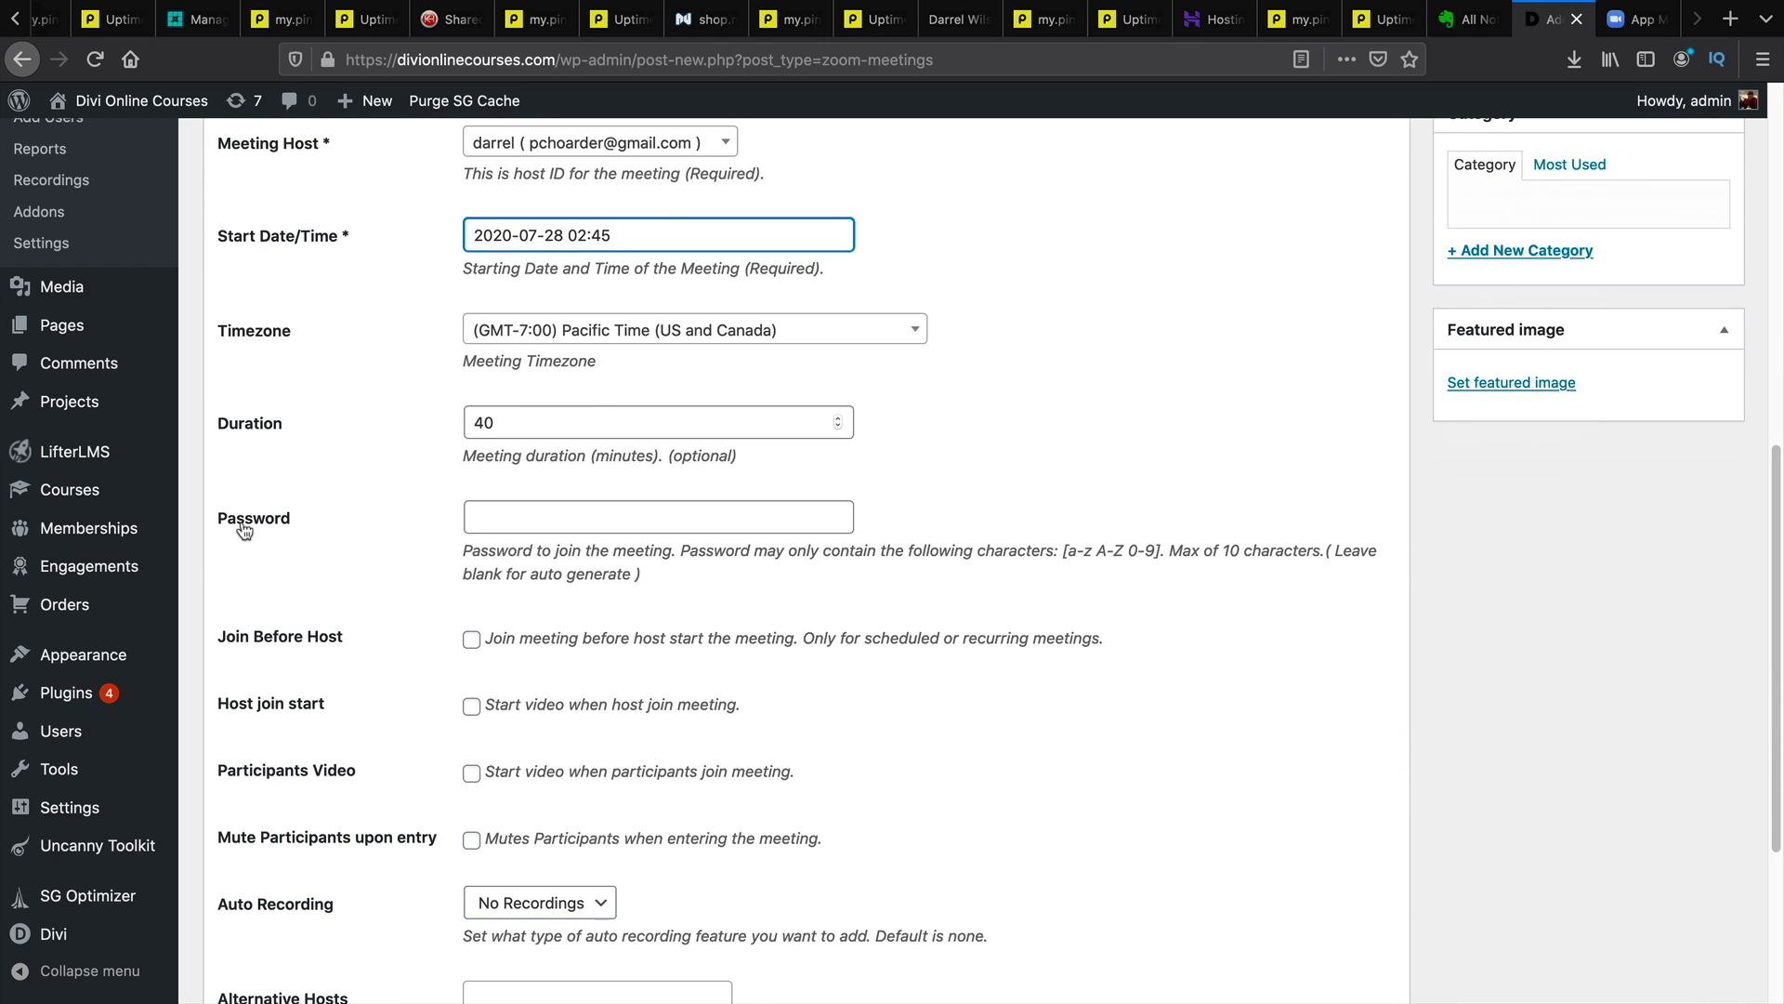
left_click(472, 639)
Step: Review the explanations for Join Before Host, Host join start and Participants Video
scroll(748, 649, "down", 1)
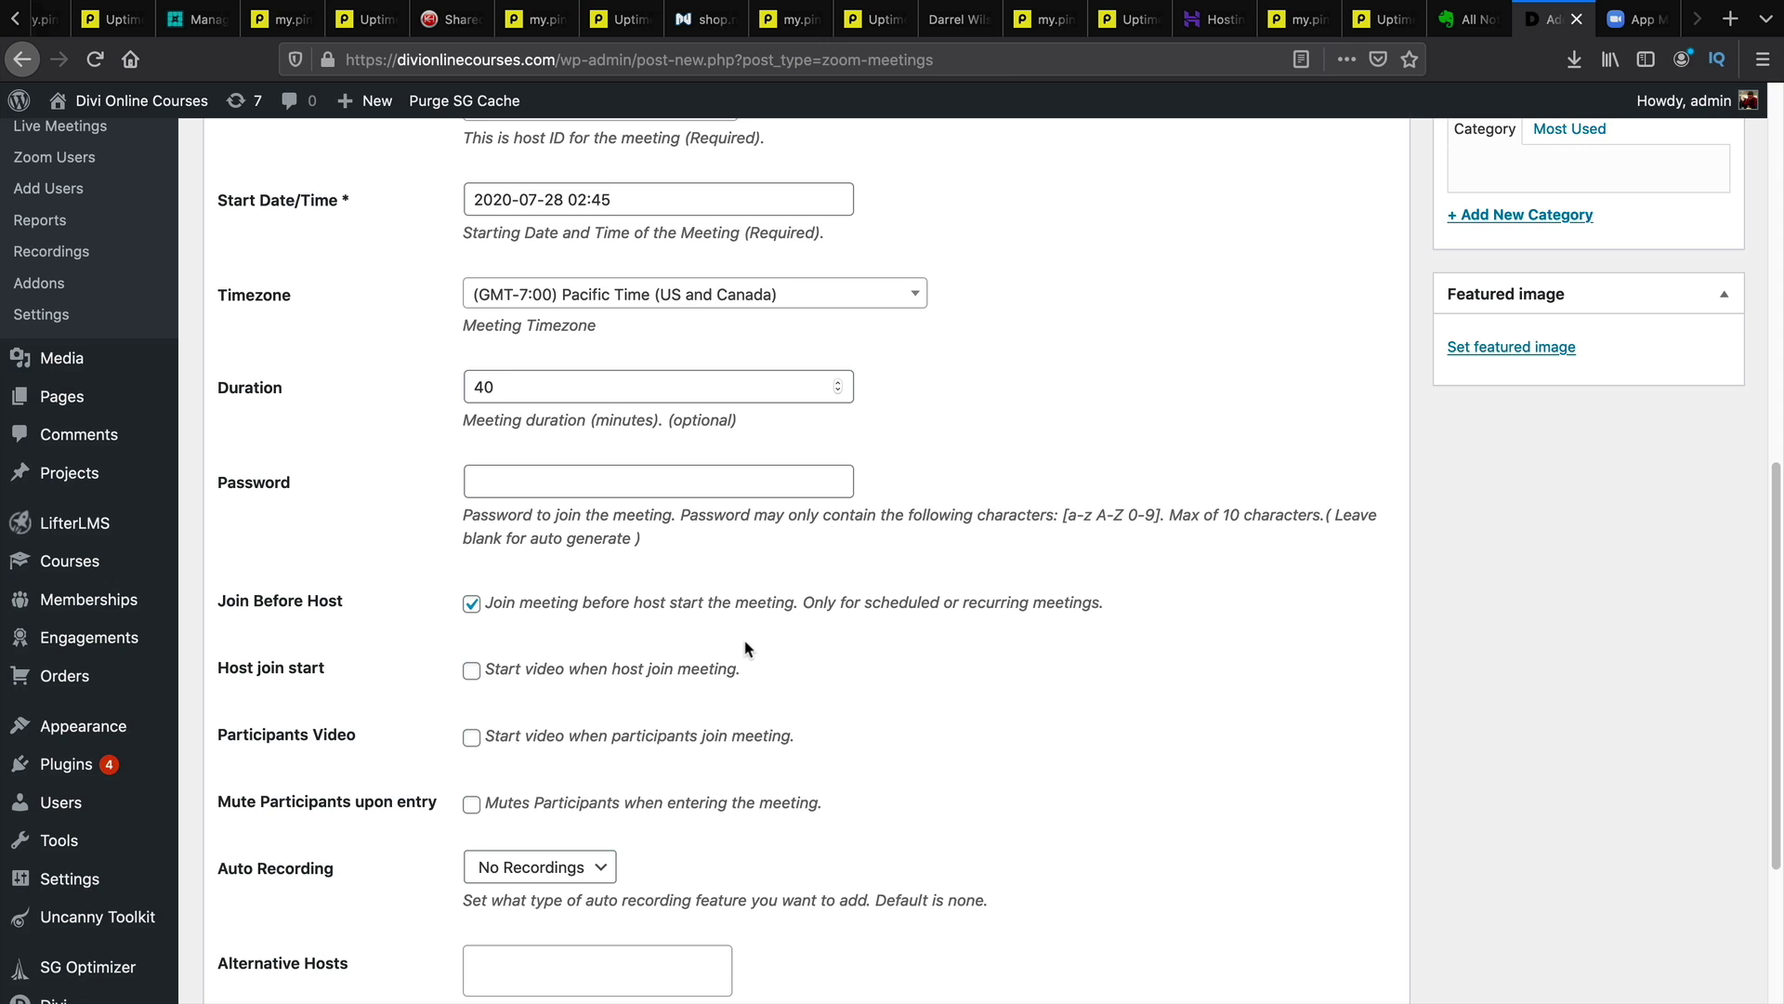
scroll(609, 602, "down", 1)
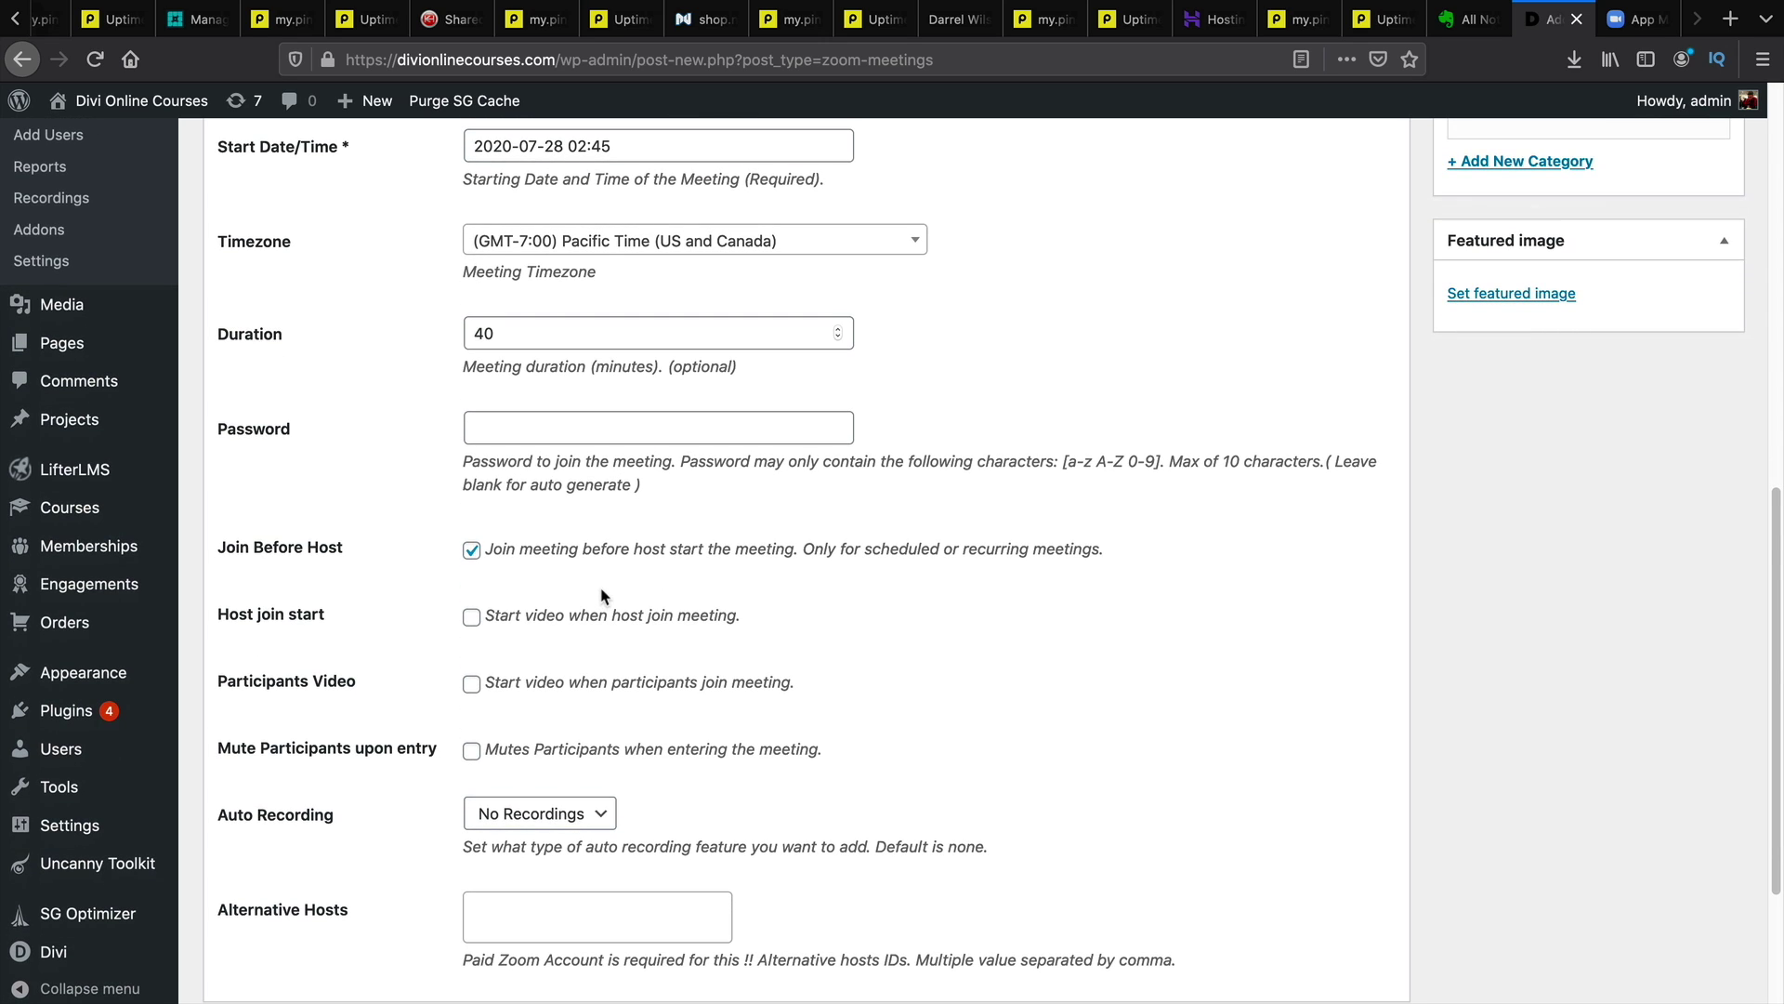
left_click_drag(519, 549, 784, 566)
left_click_drag(499, 615, 696, 616)
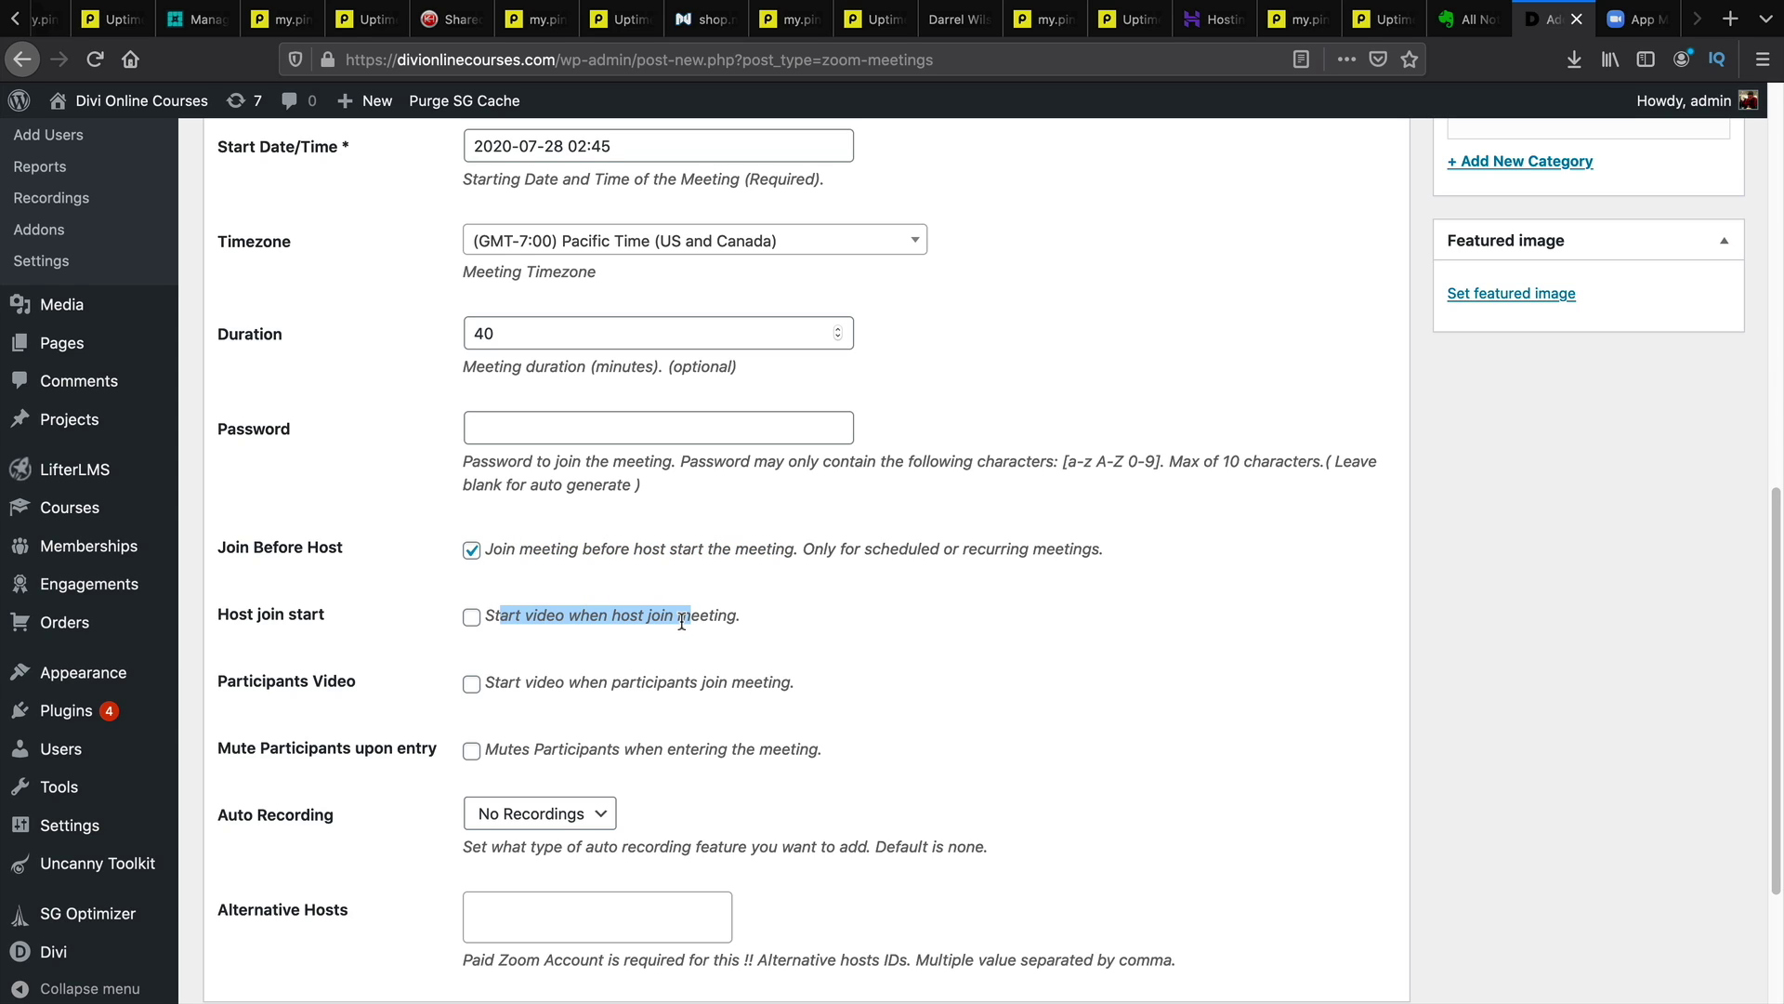
left_click_drag(503, 686, 707, 684)
left_click_drag(528, 750, 702, 750)
scroll(832, 776, "up", 3)
scroll(832, 788, "up", 2)
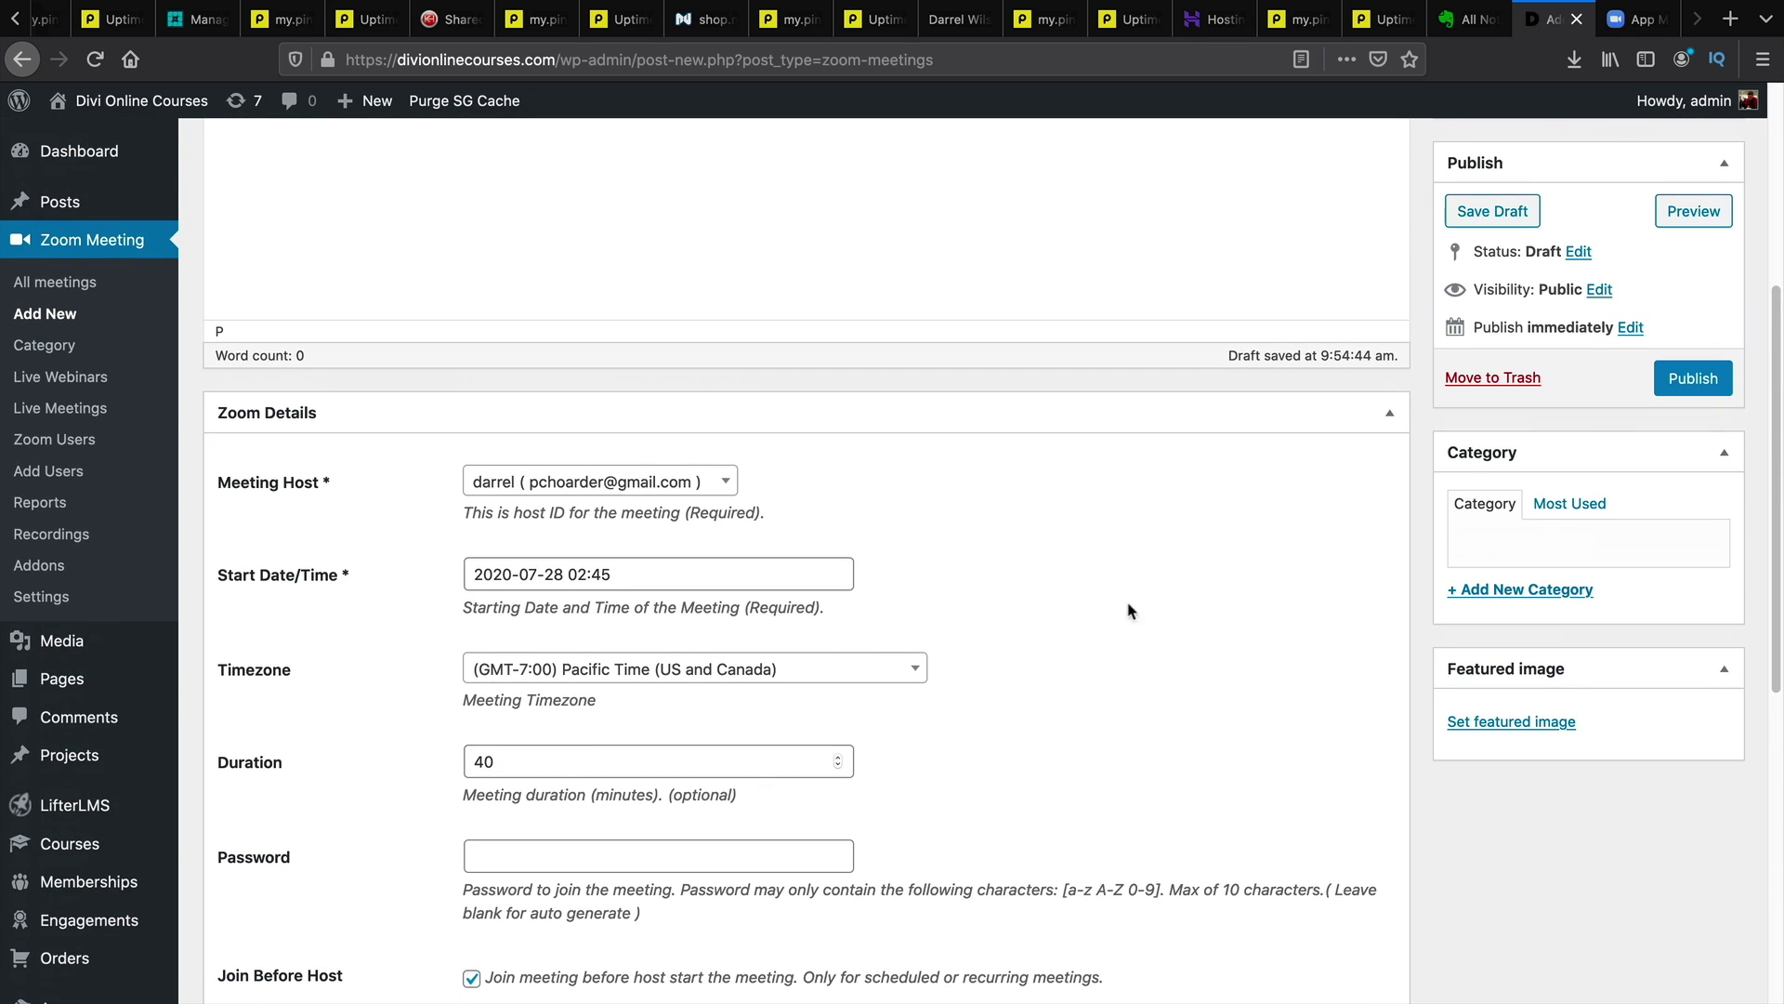
scroll(968, 777, "up", 2)
Step: Publish the meeting and select its generated shortcode for copying
scroll(1663, 650, "up", 2)
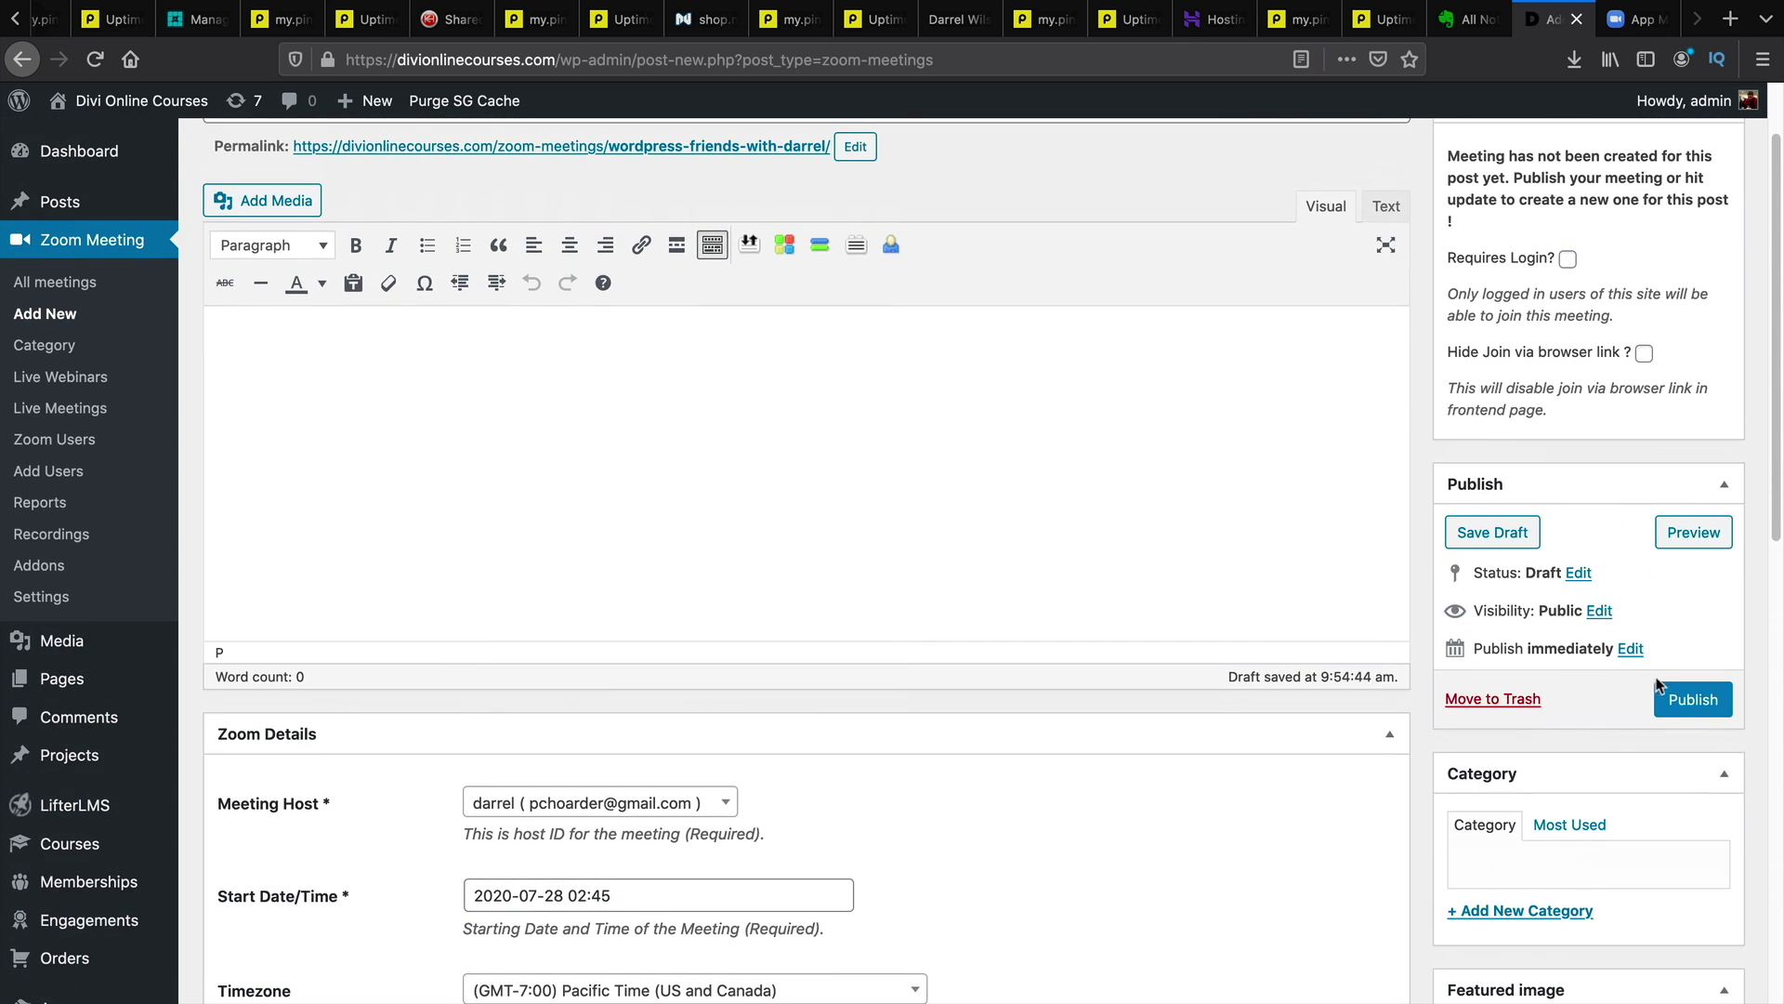
left_click(1675, 701)
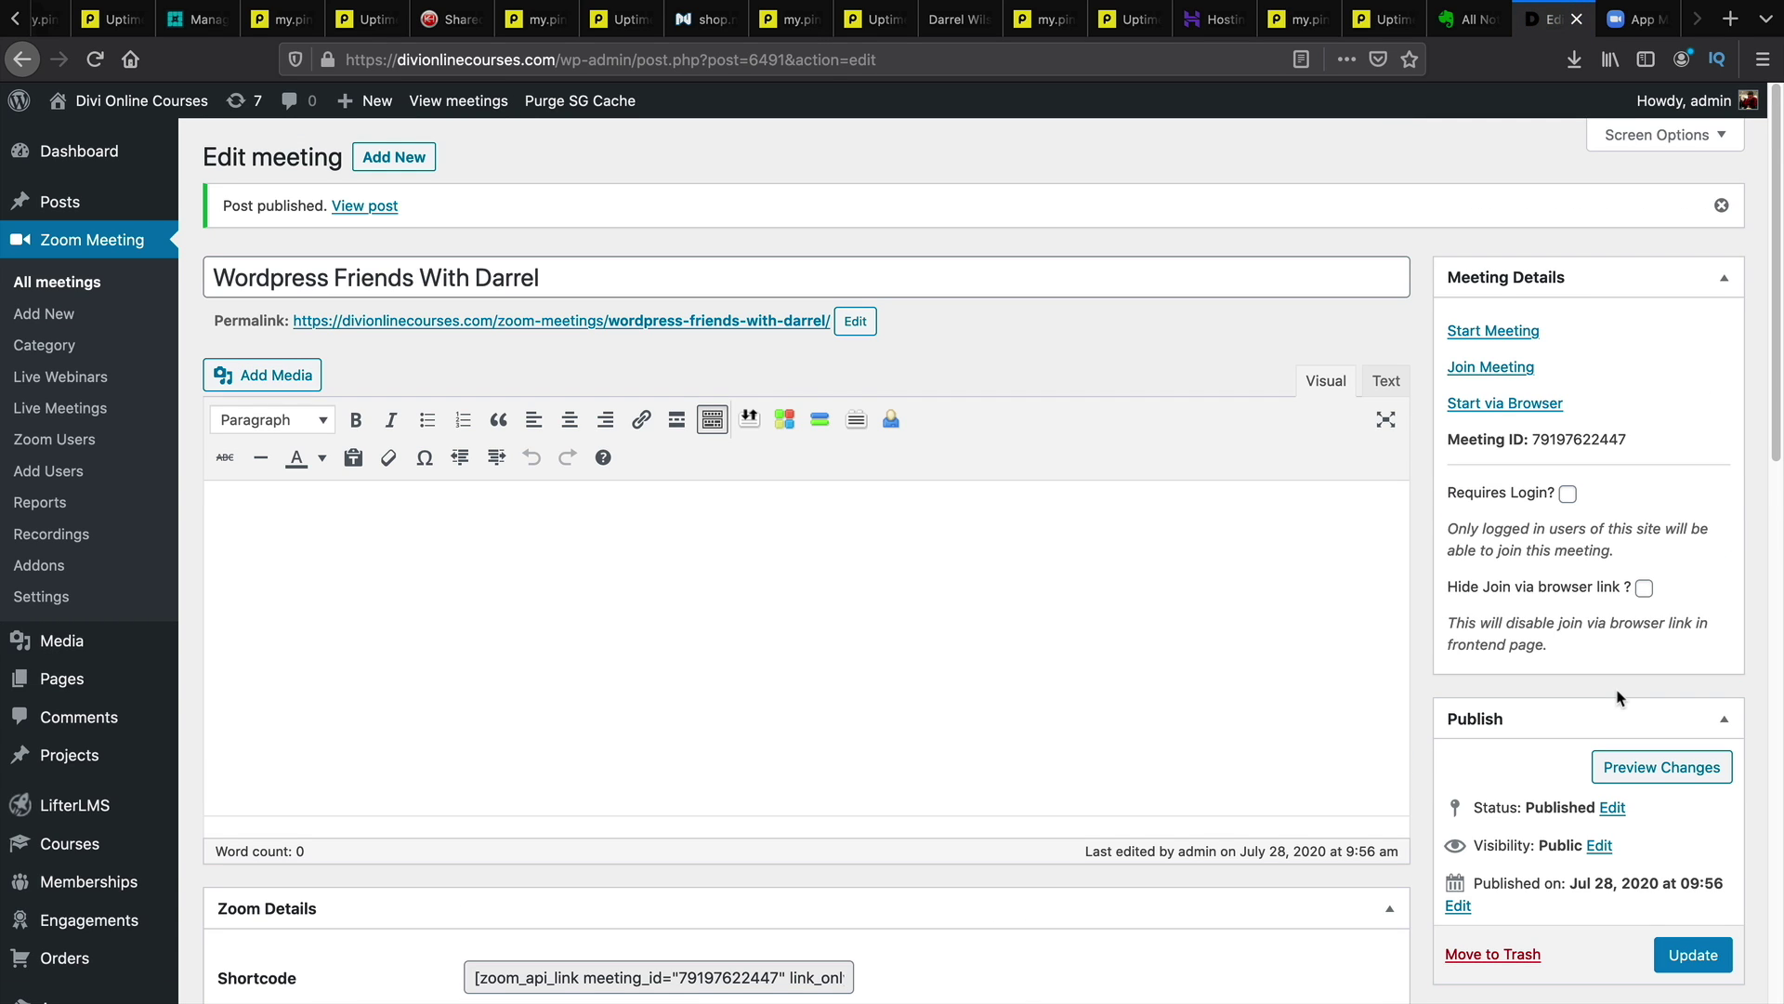
scroll(1615, 704, "down", 2)
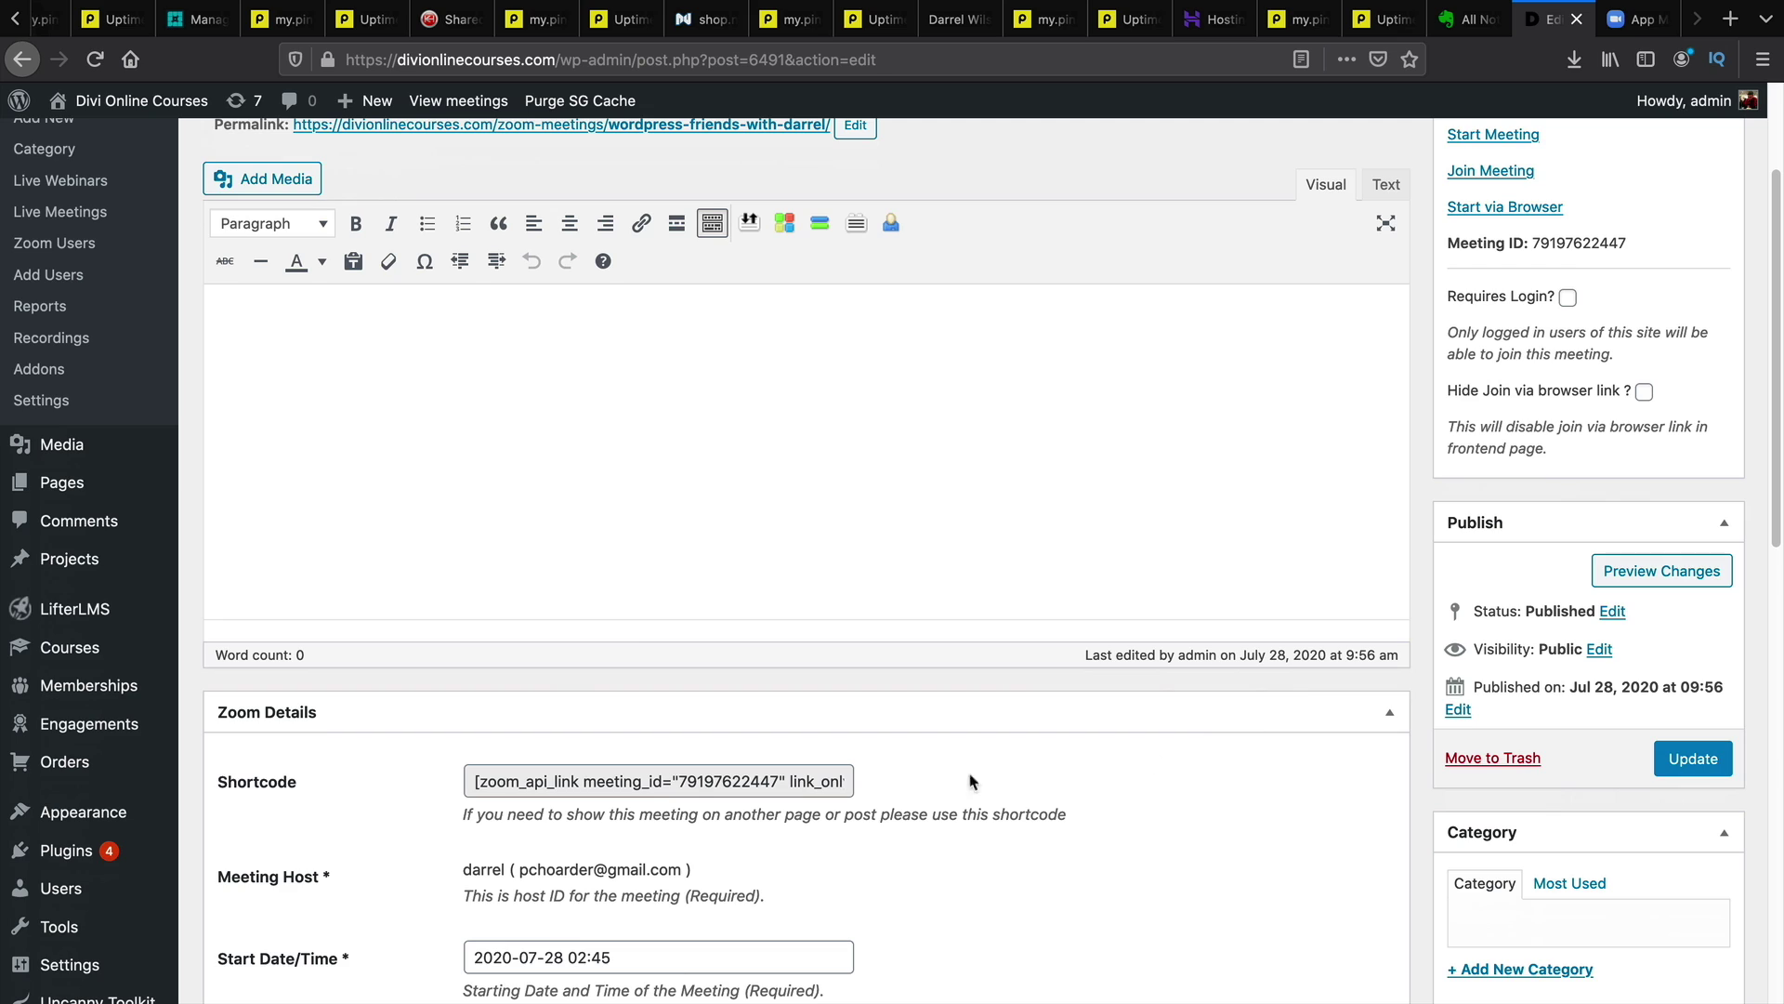
left_click(778, 781)
scroll(687, 905, "up", 2)
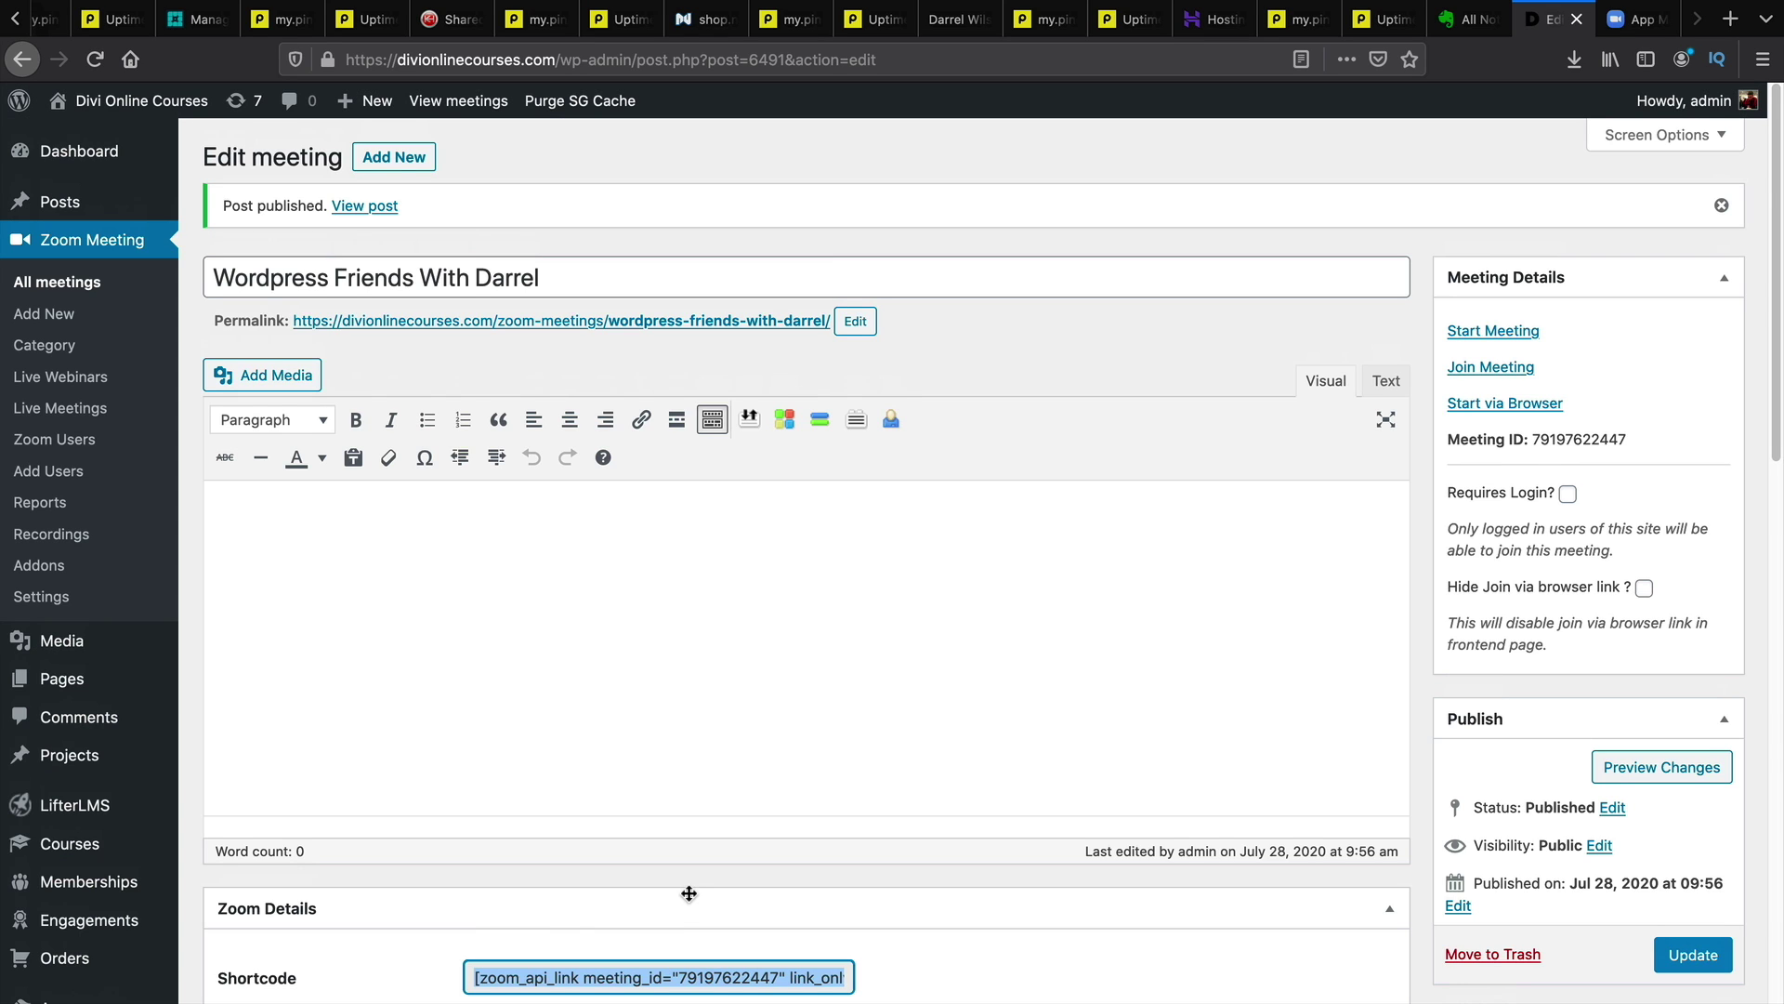
Step: Go to the live site's Zoom Meeting page and open it for editing
mouse_move(112, 103)
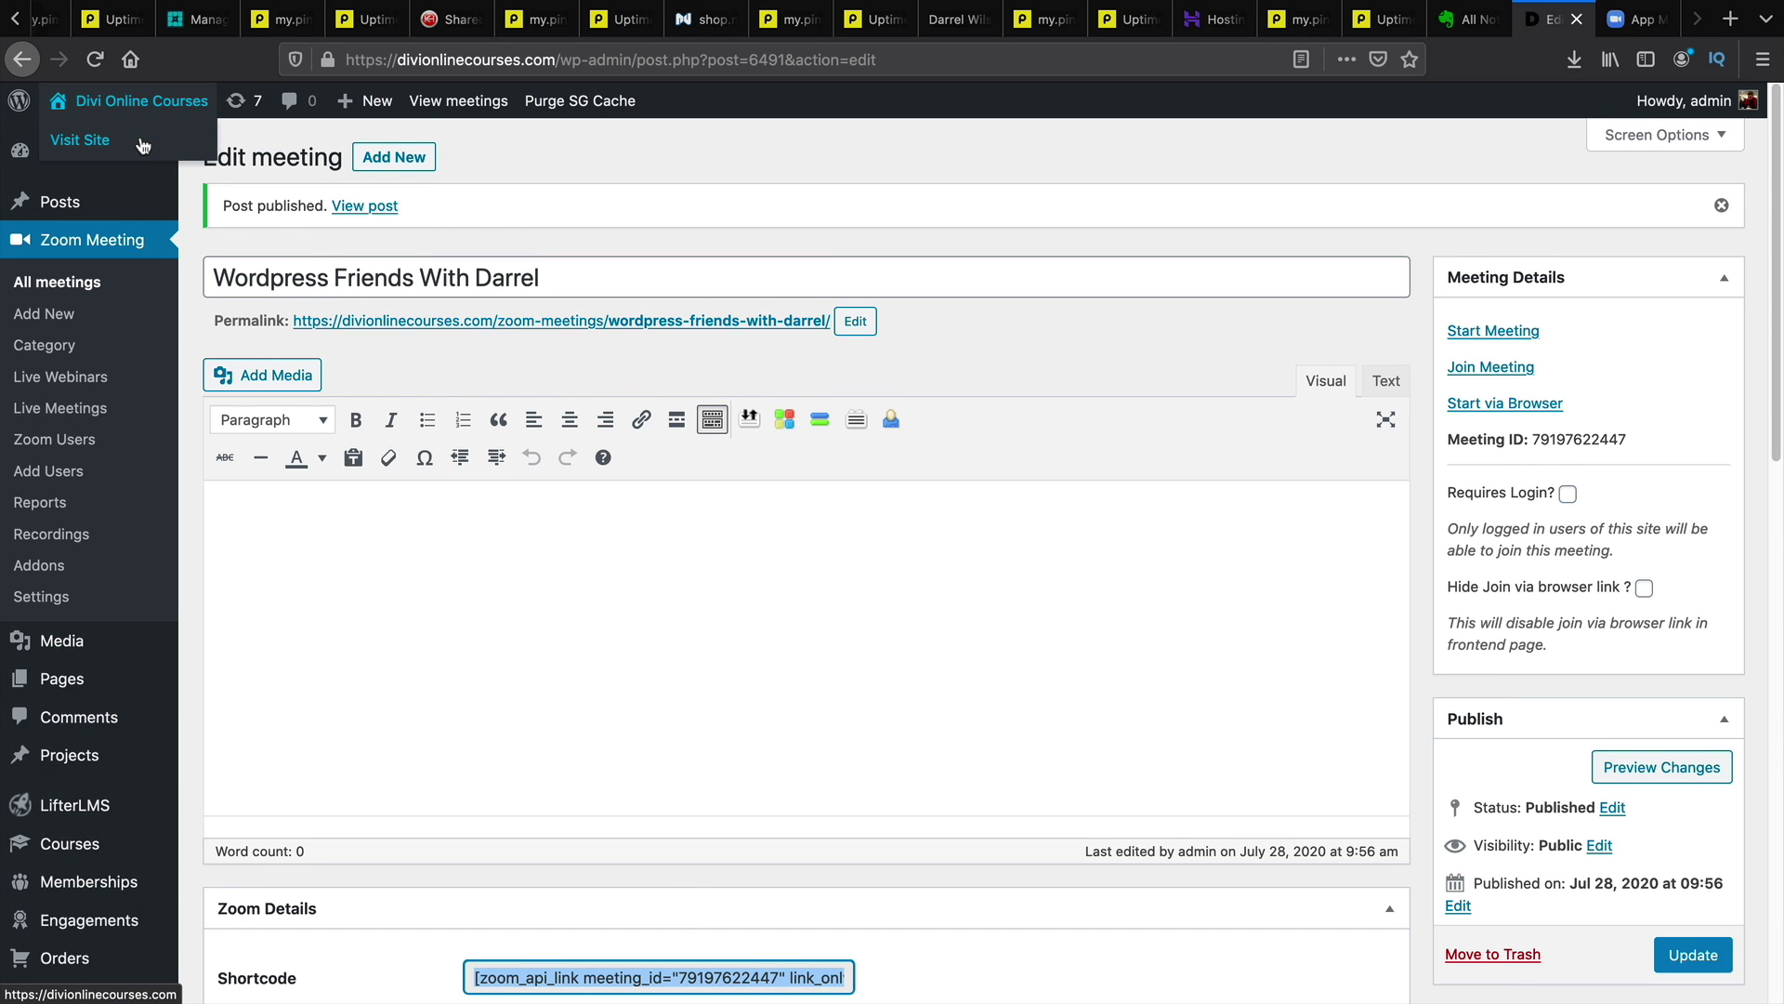
left_click(142, 146)
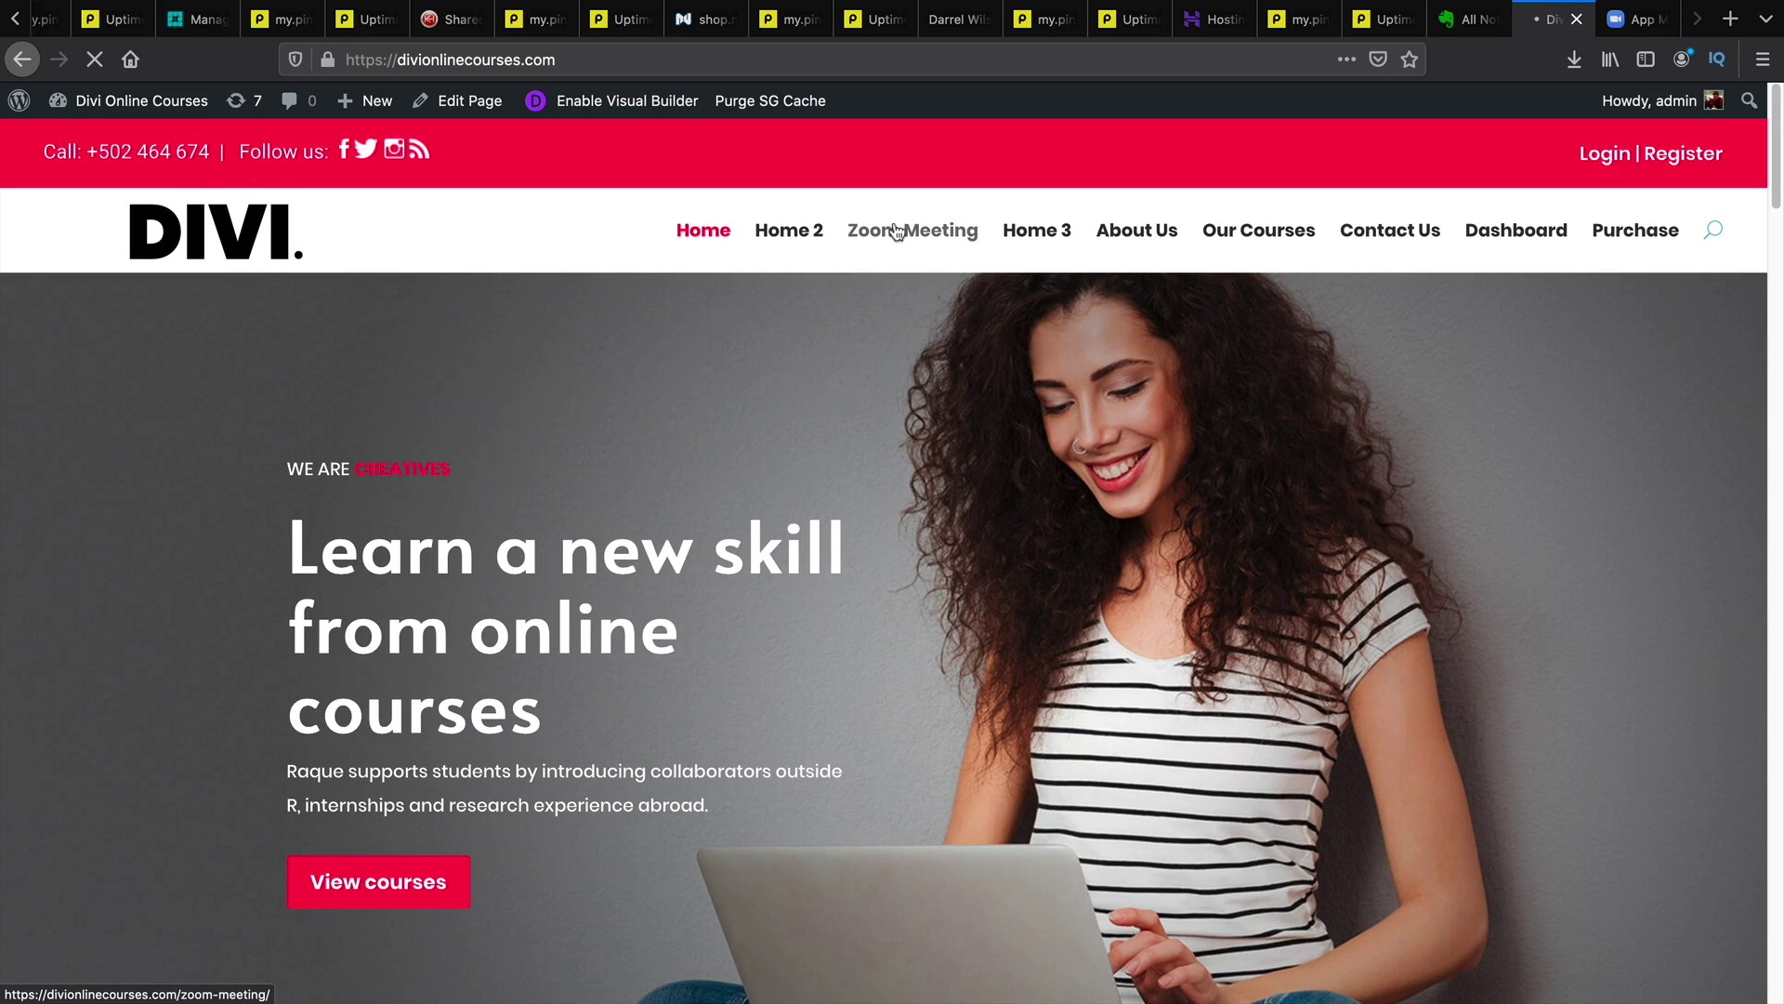
left_click(895, 231)
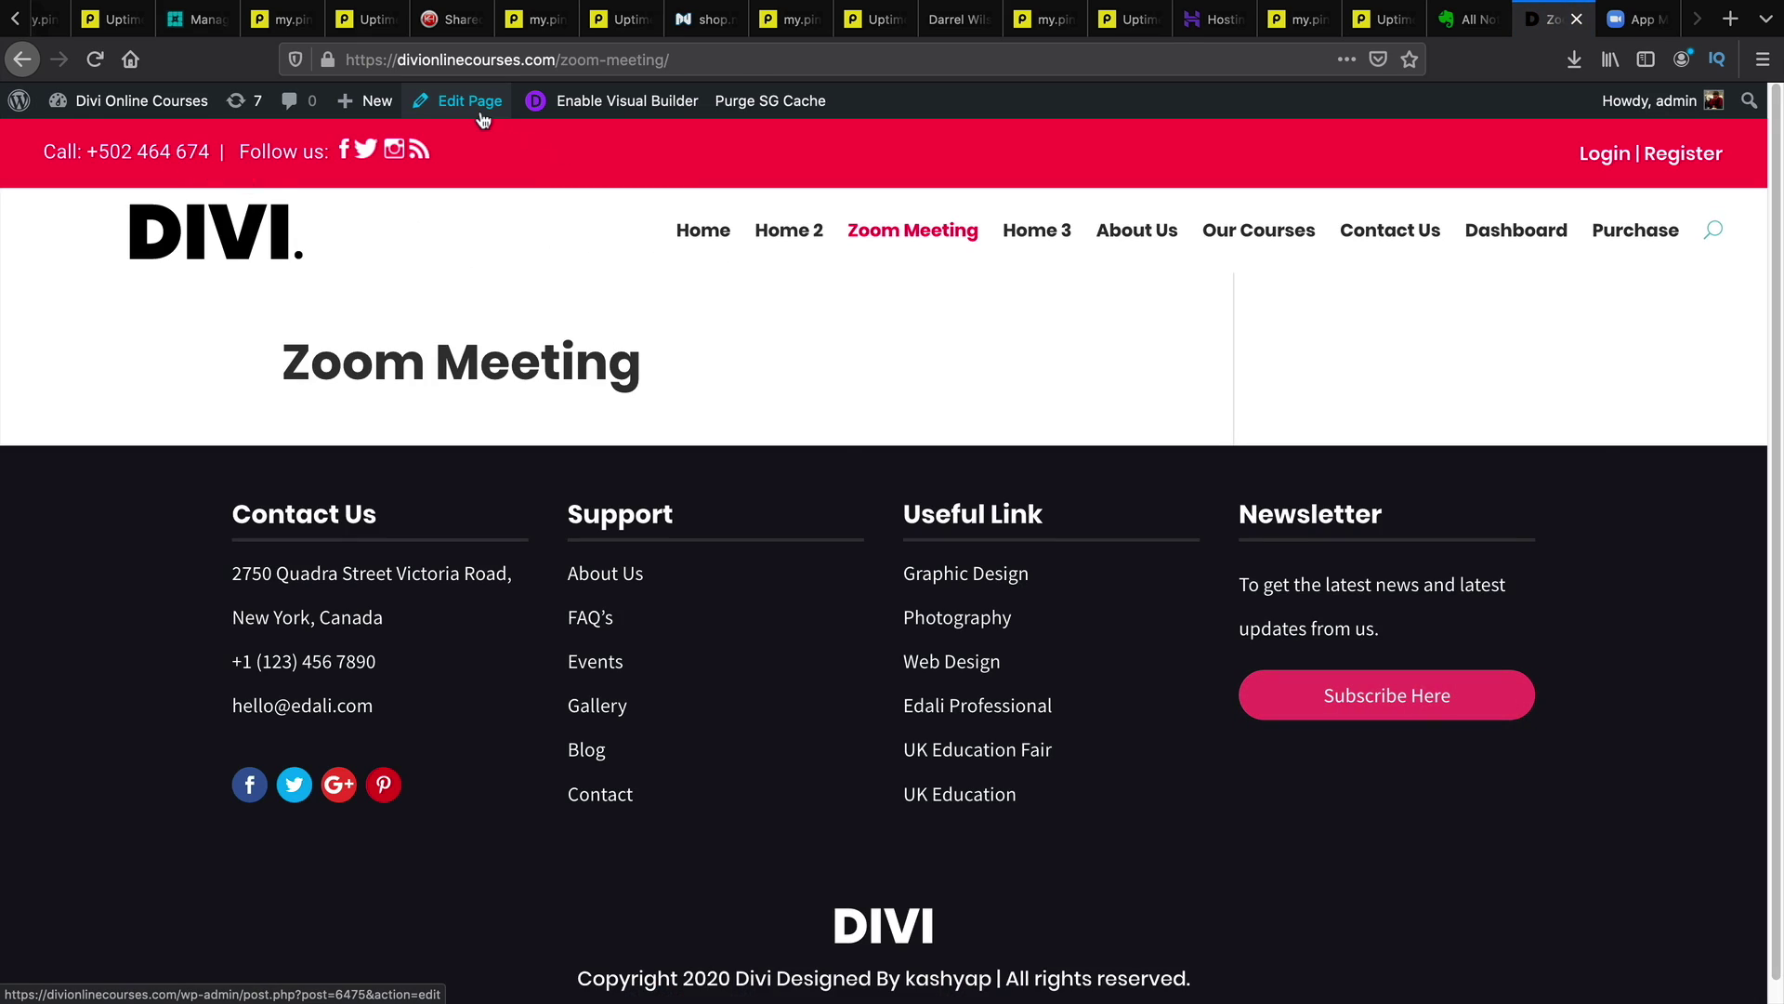
left_click(483, 118)
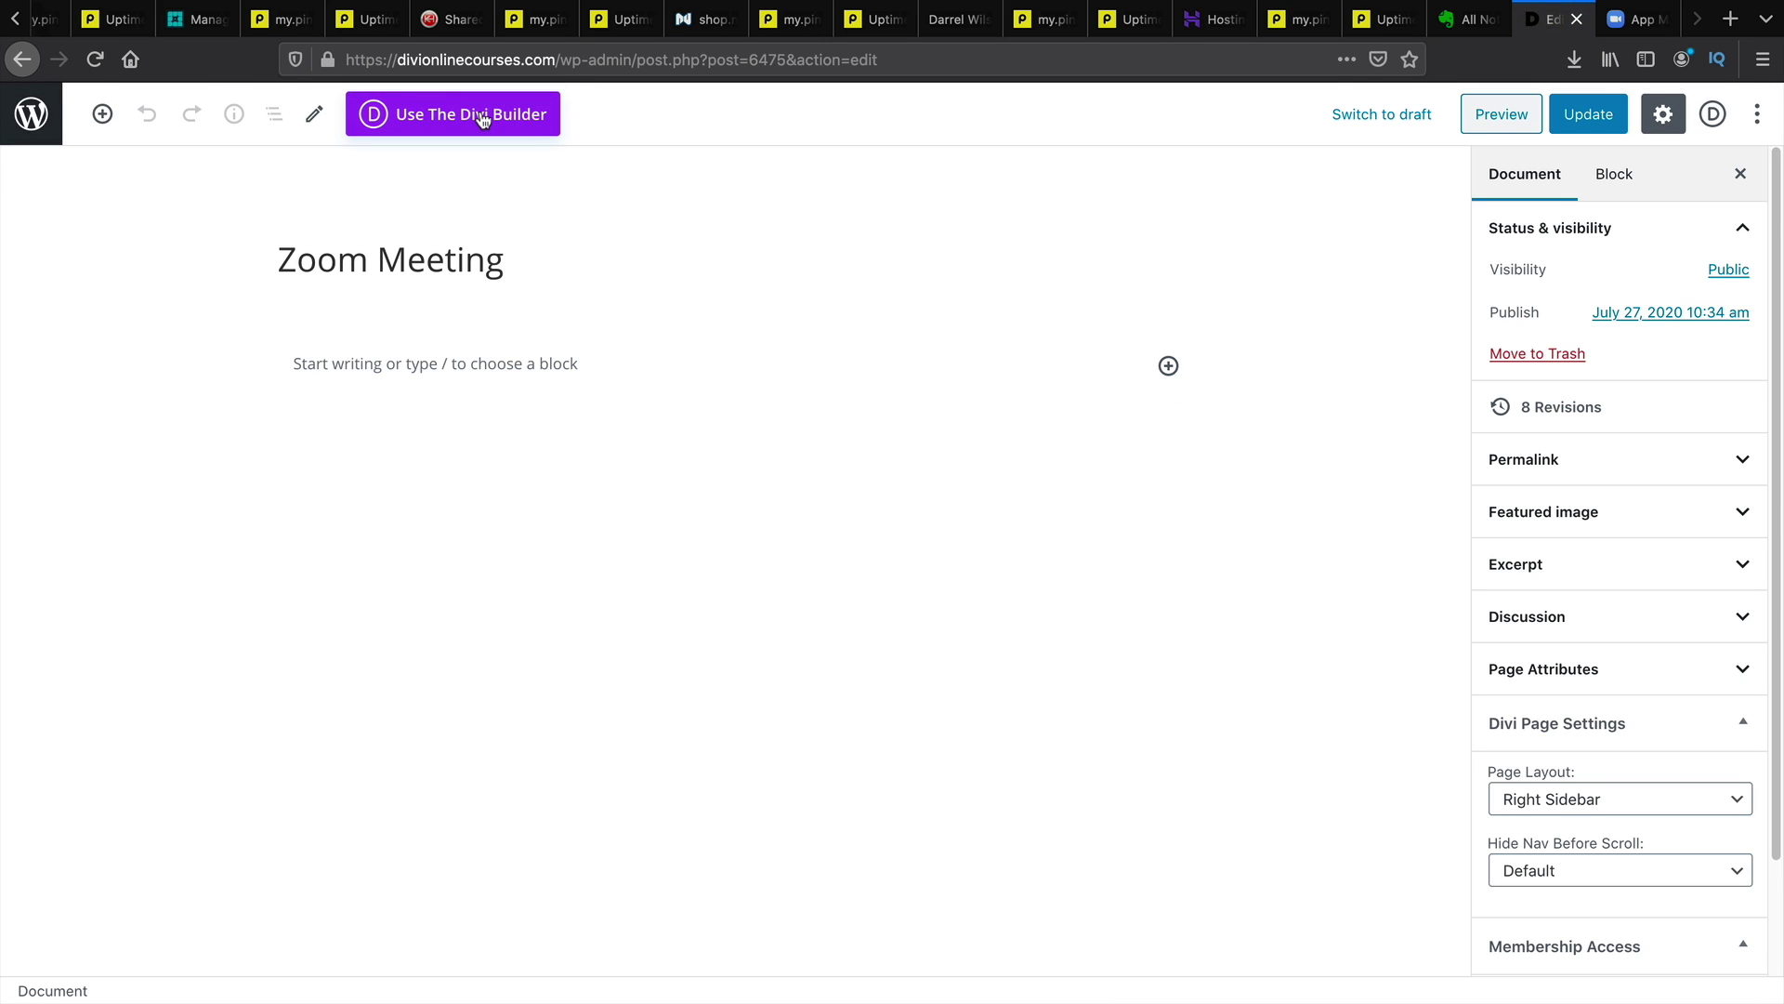
Step: Paste the meeting shortcode into the page, update it, and return to the Pages list
left_click(434, 353)
right_click(435, 352)
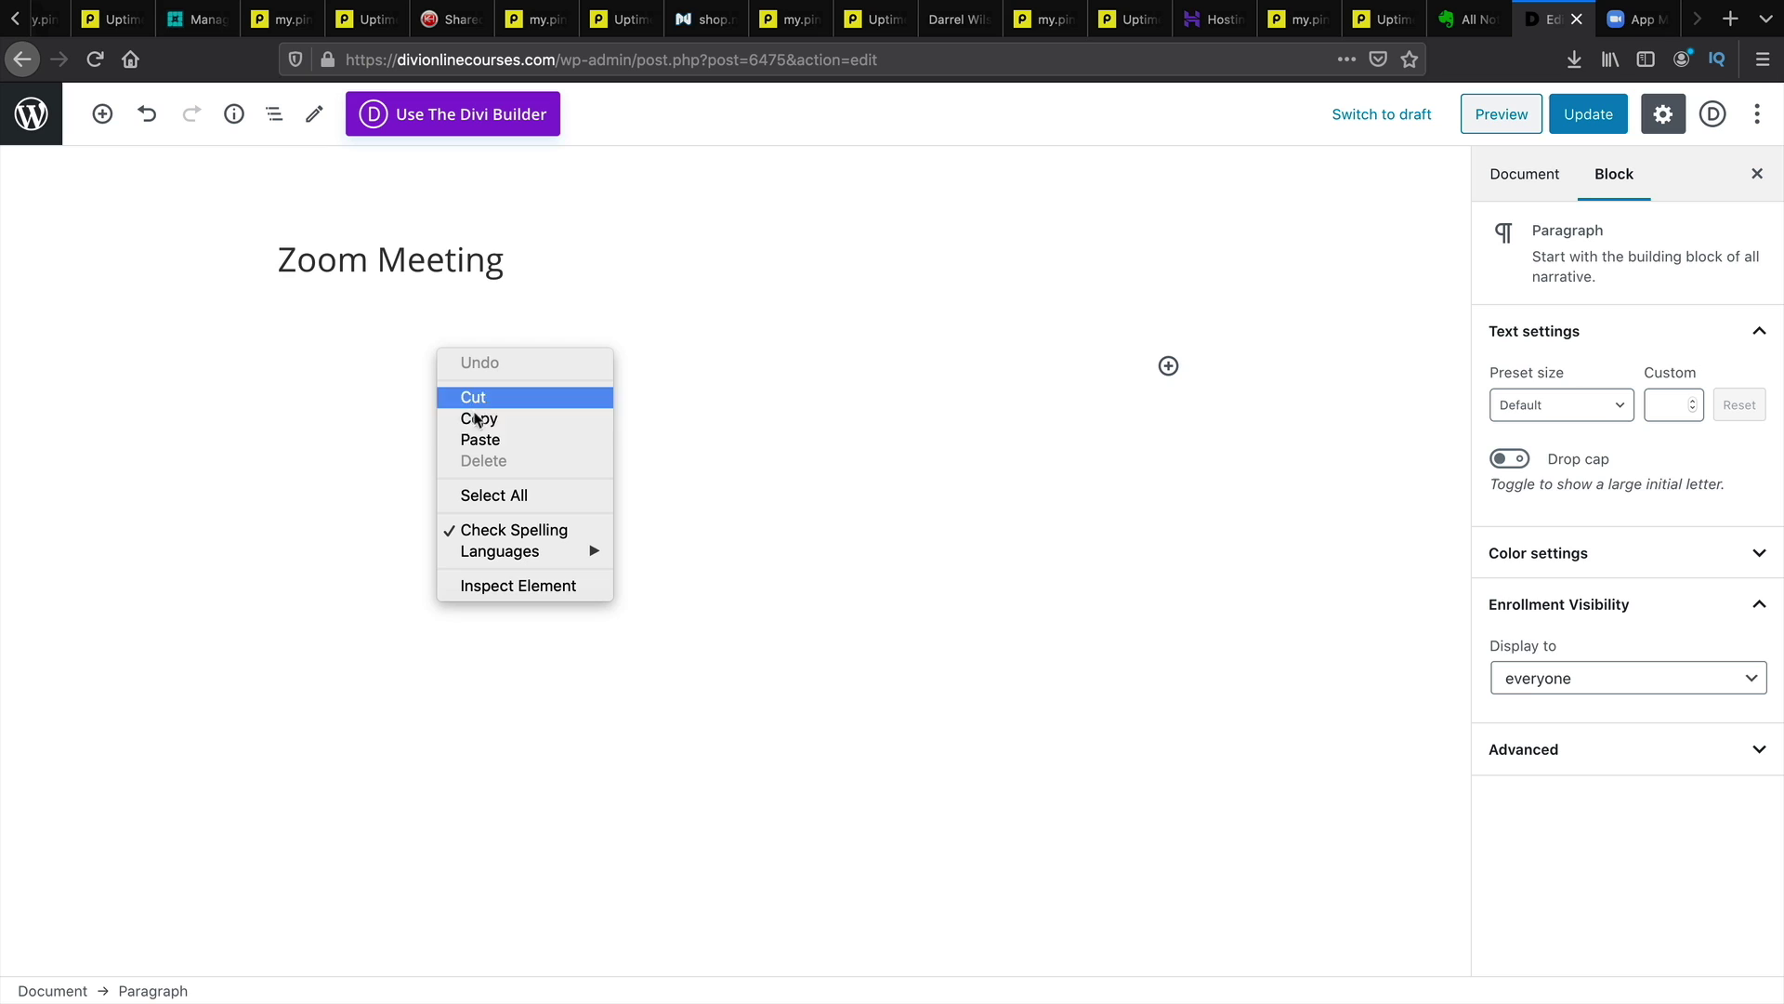
left_click(487, 444)
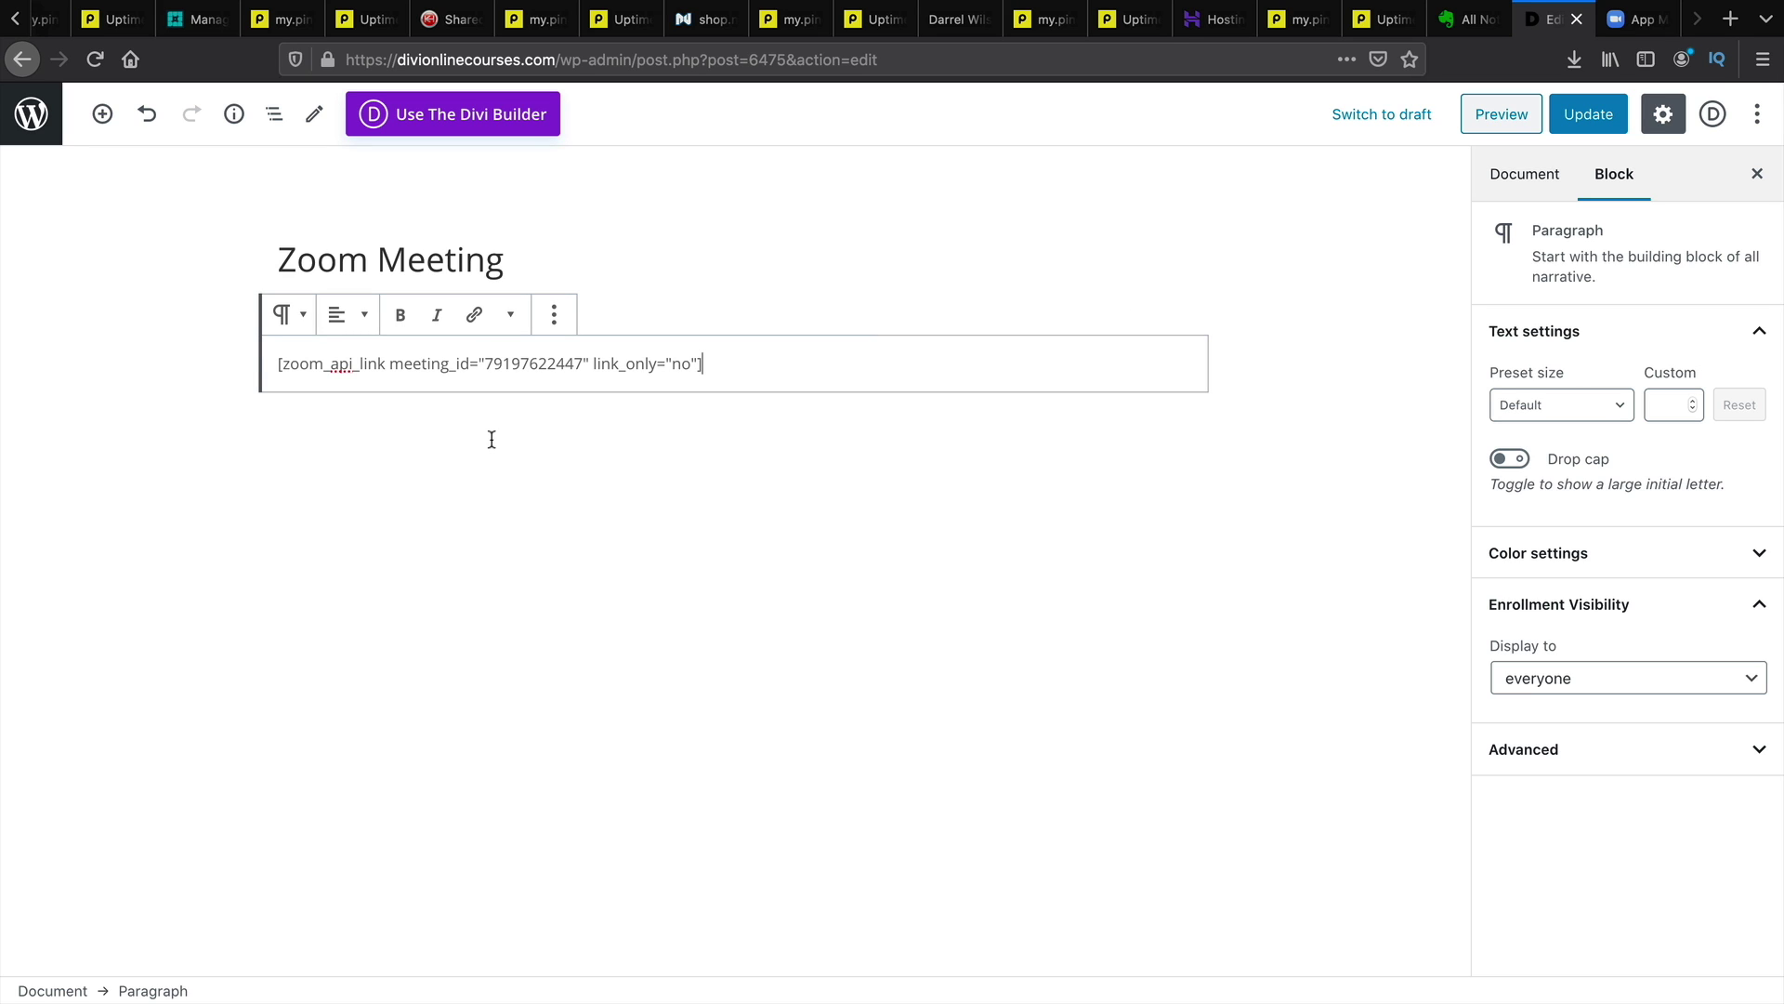
left_click(1586, 119)
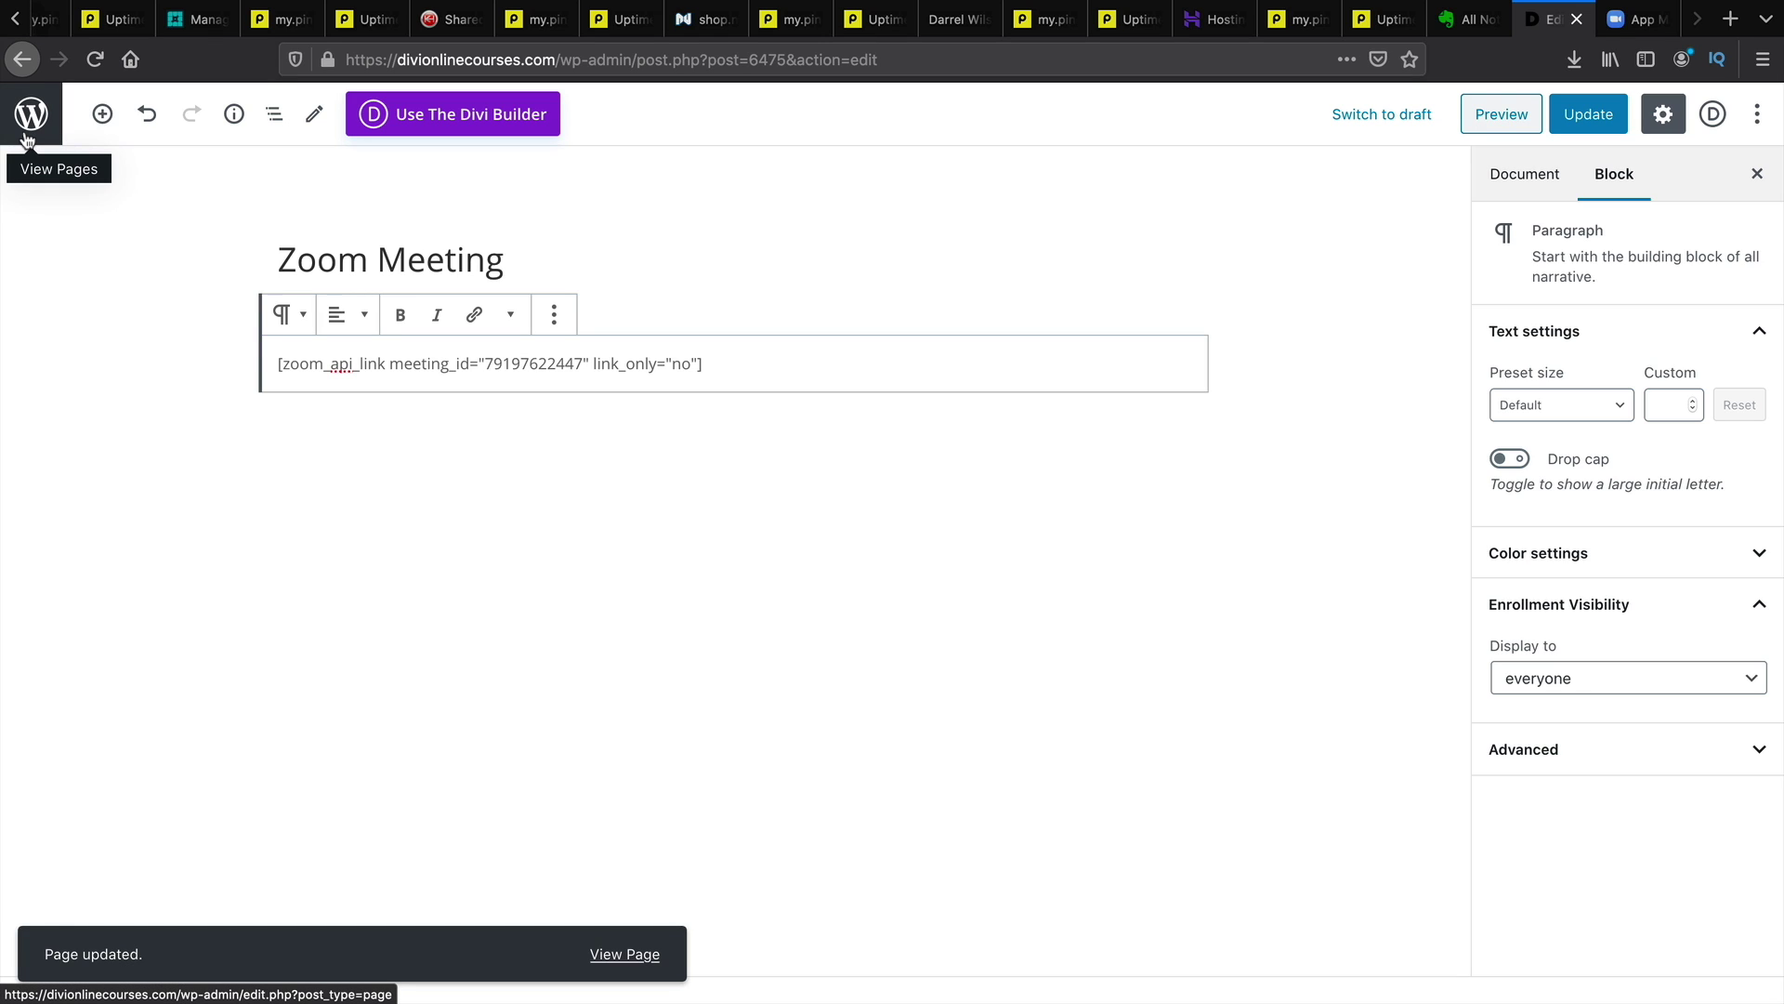
left_click(26, 137)
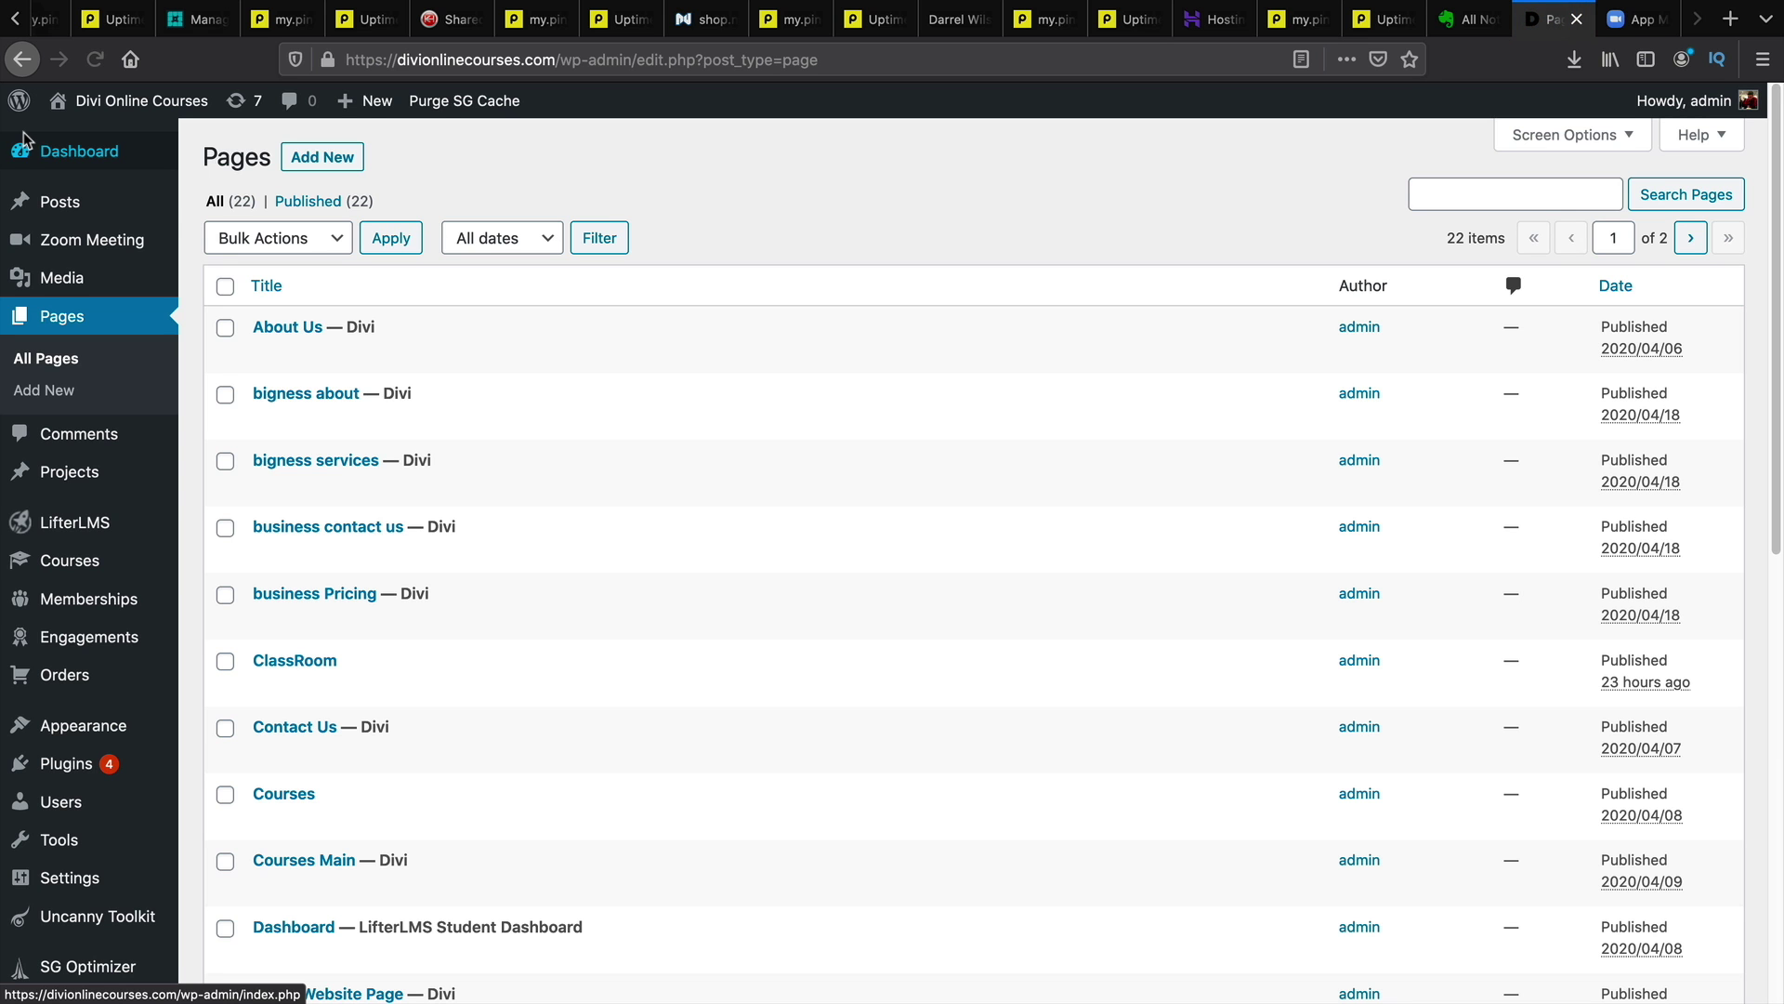
Step: Open the newest meeting, 'Wordpress Friends With…', from All Meetings in its edit screen
mouse_move(58, 241)
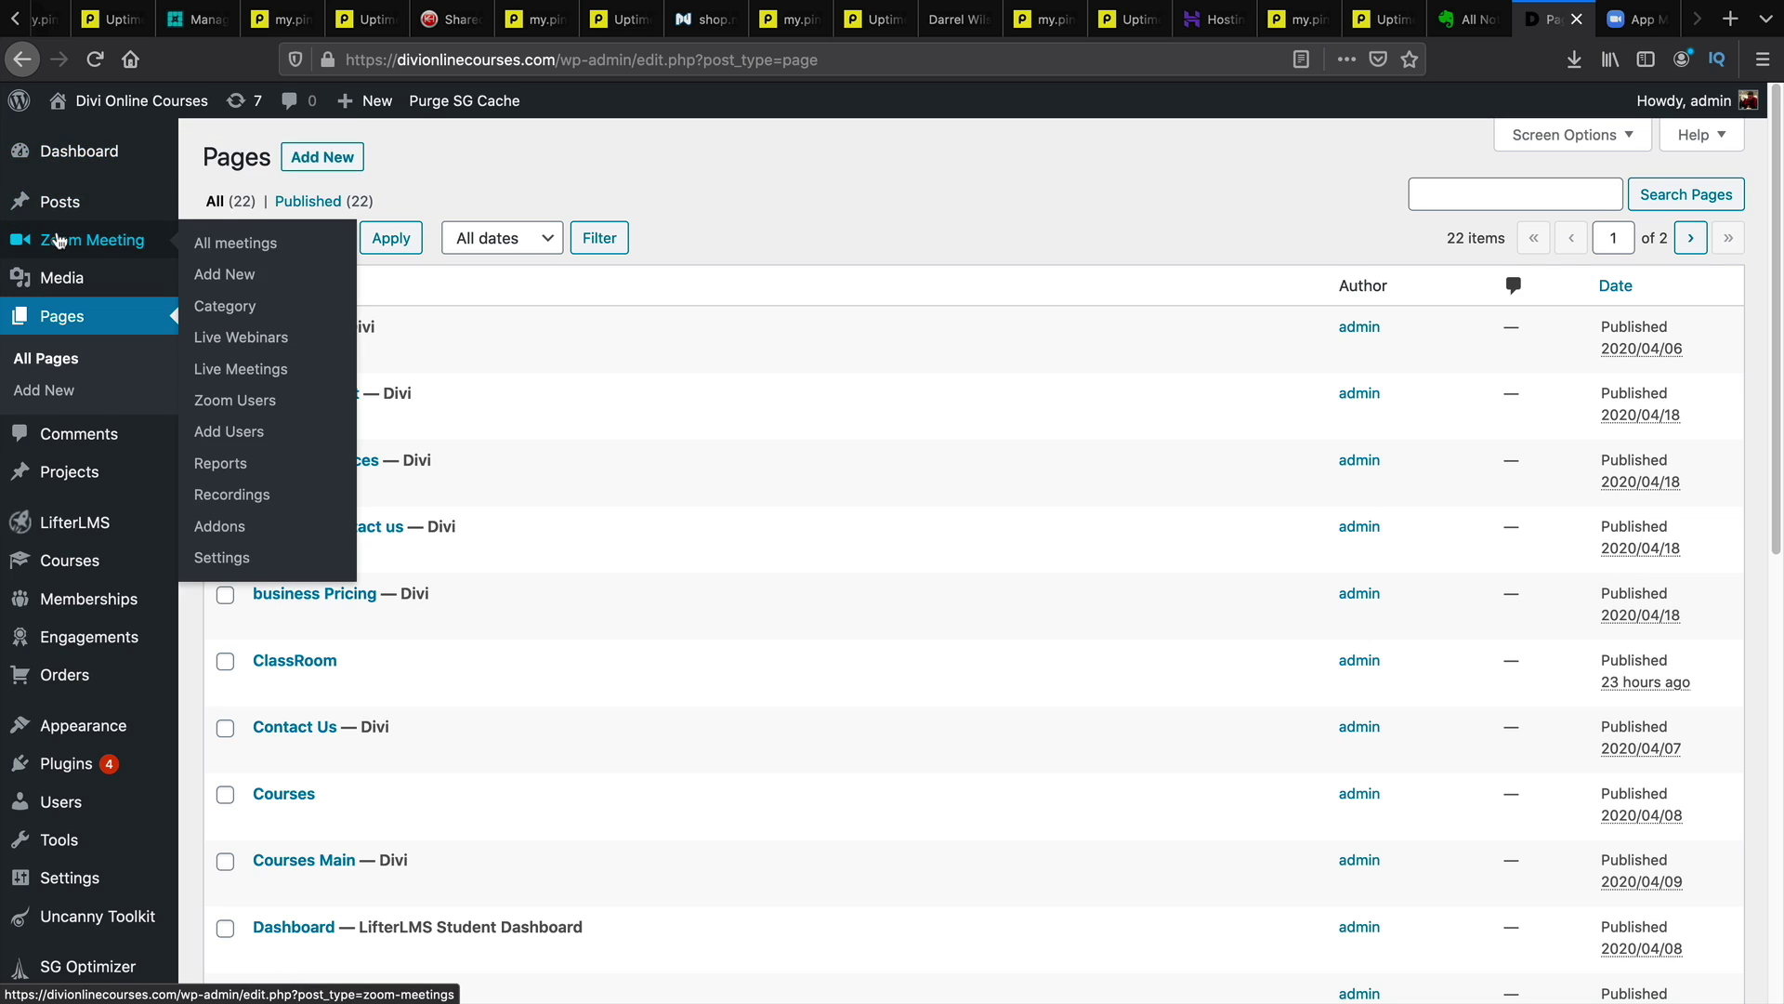
left_click(216, 246)
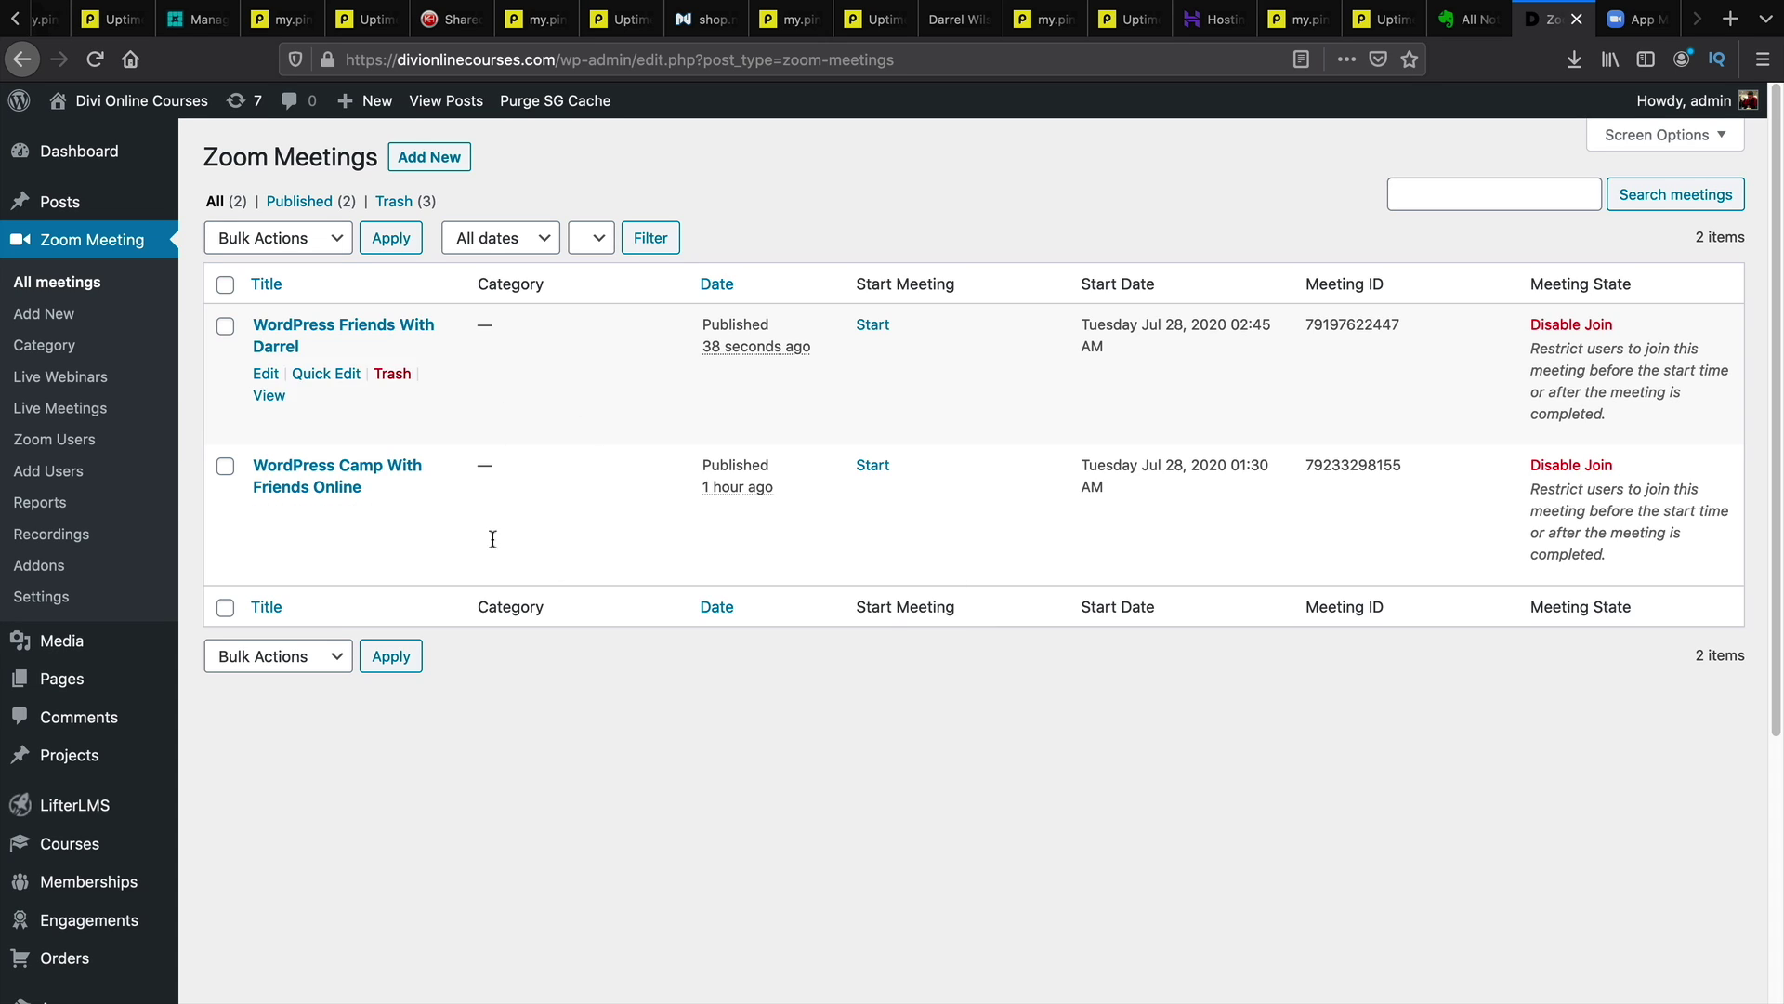
left_click(302, 337)
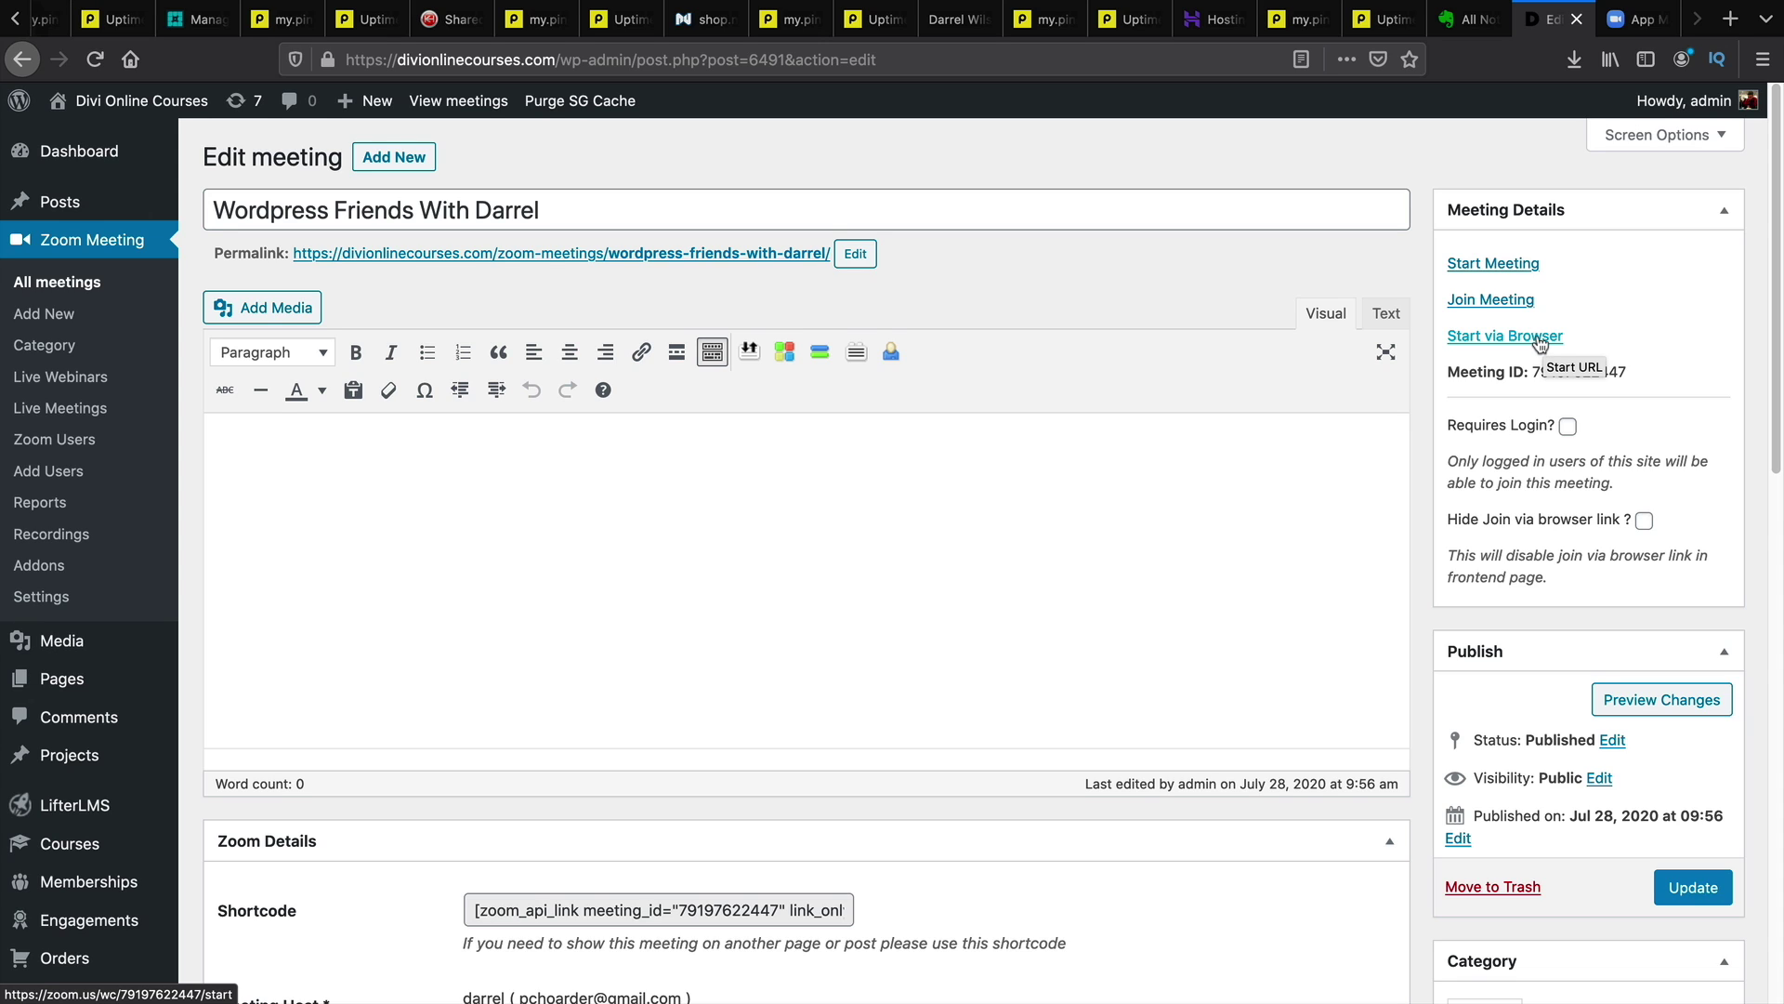
Step: Start the meeting as host, joining with computer audio and turning the camera on
left_click(1482, 267)
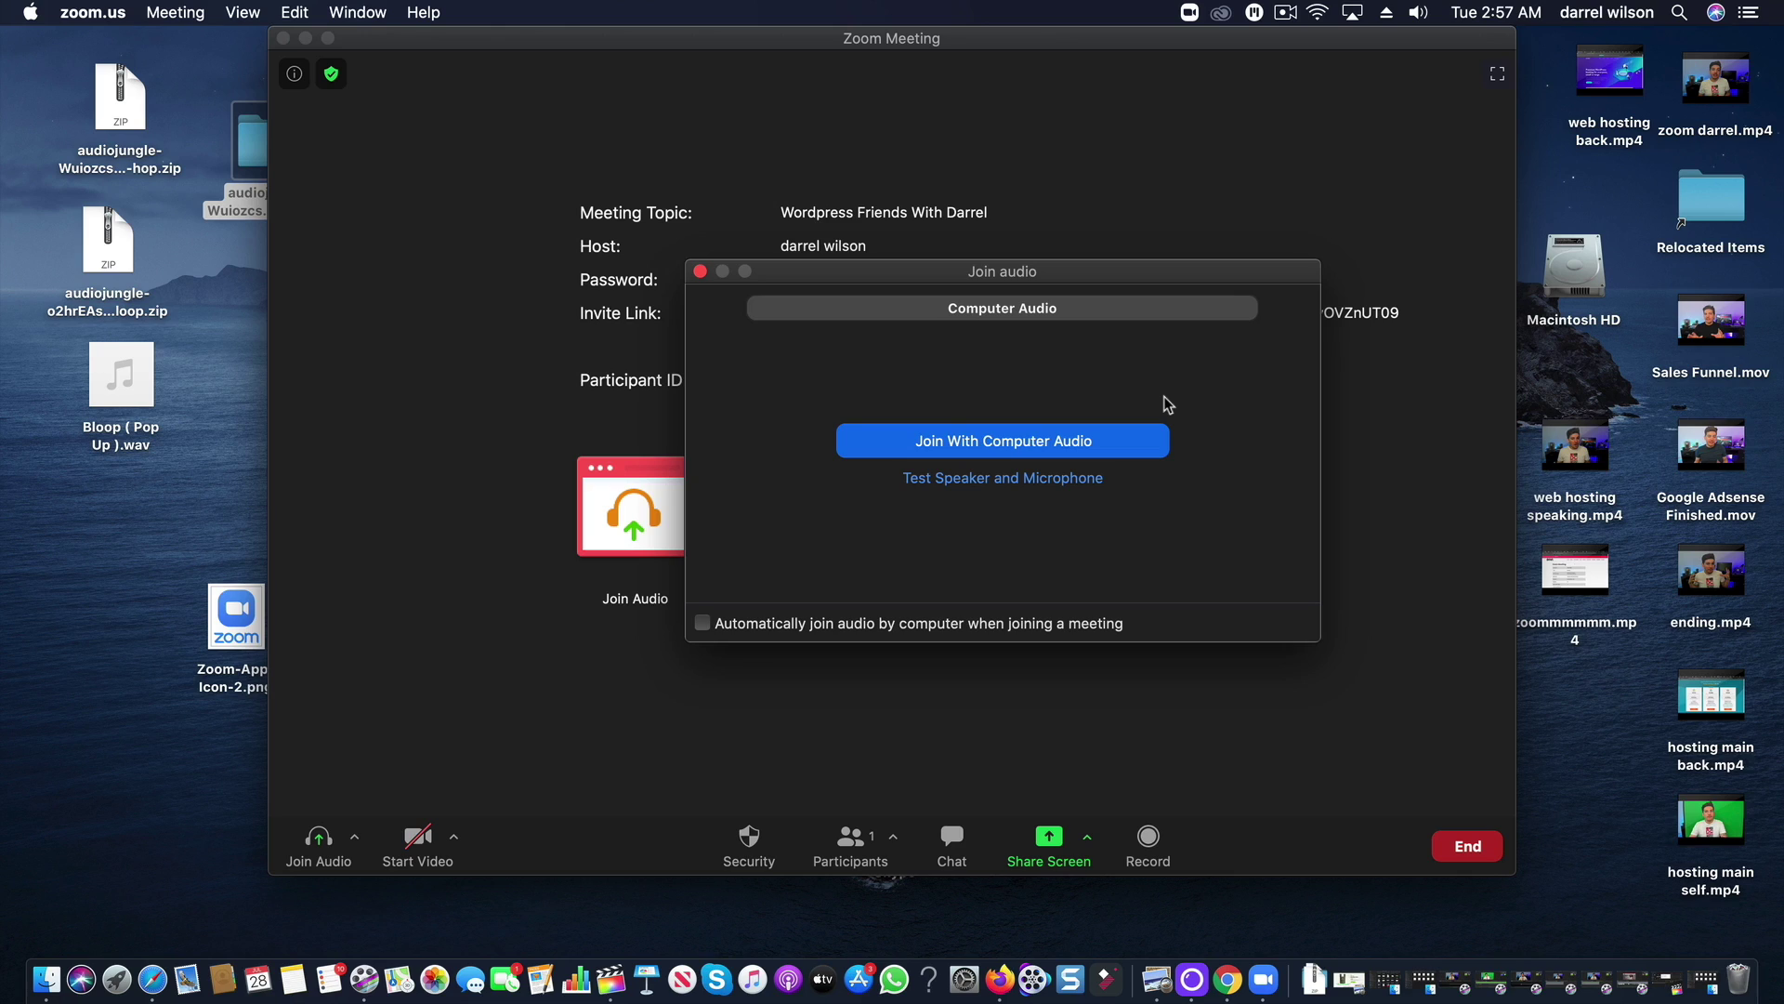
left_click(999, 444)
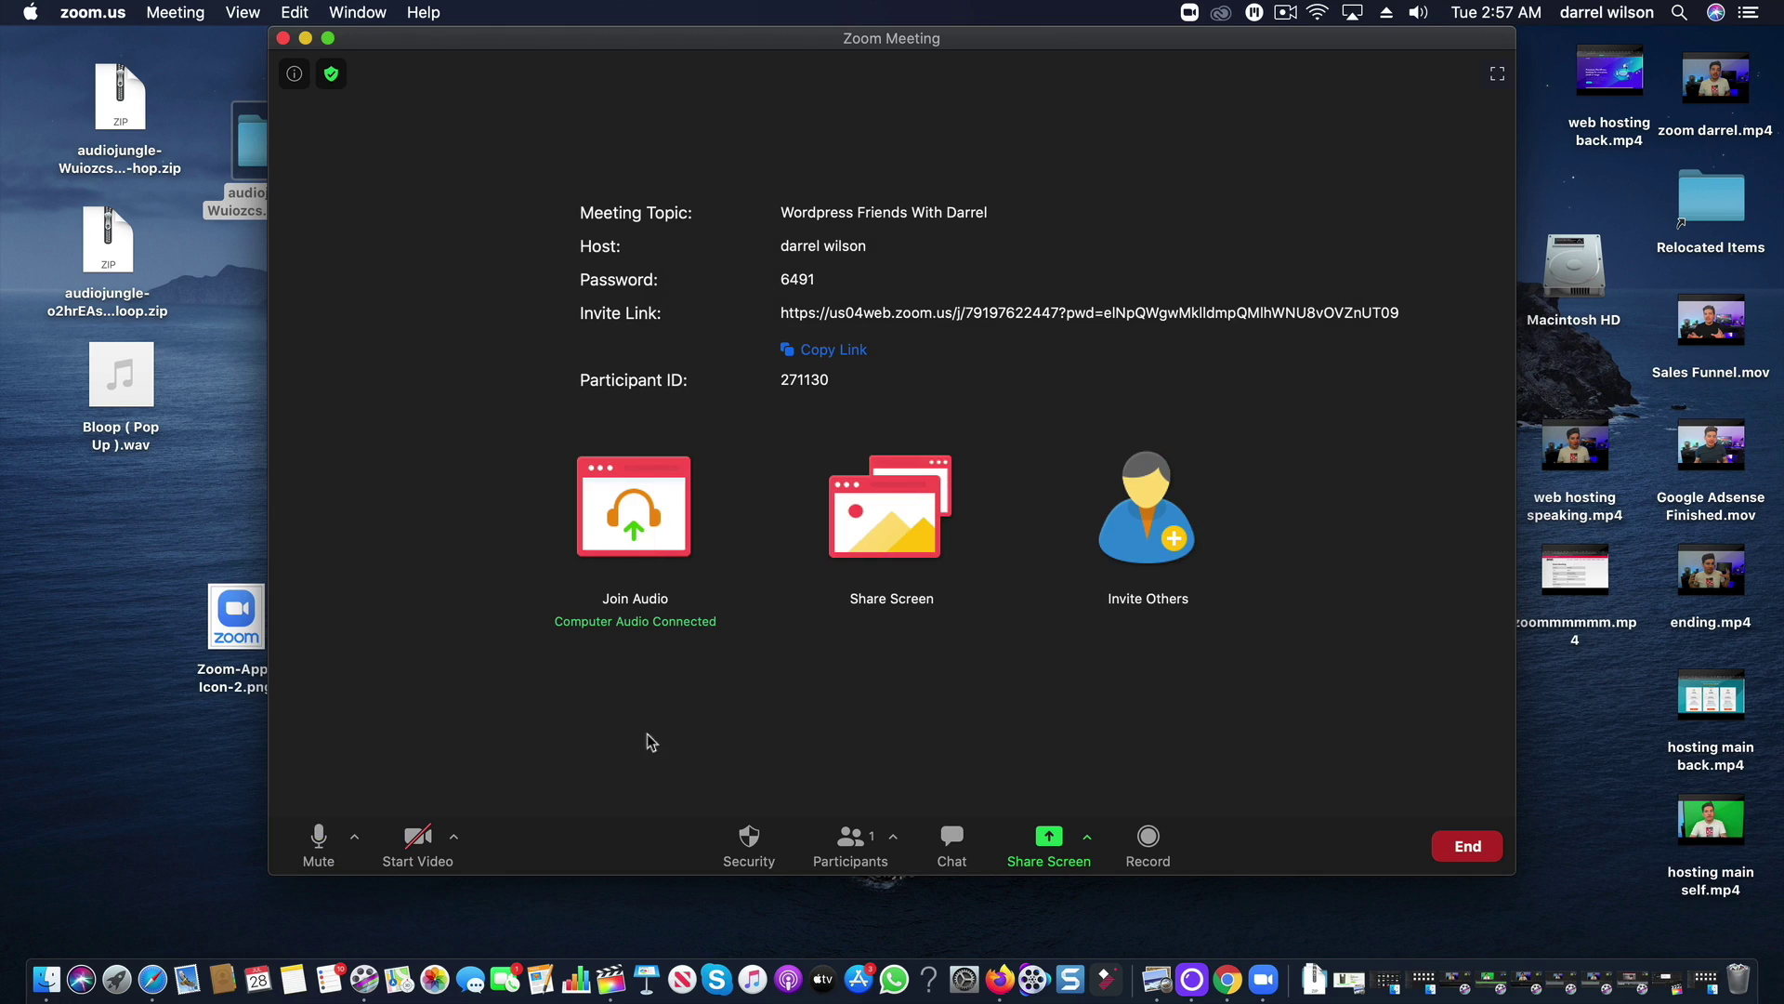
left_click(421, 840)
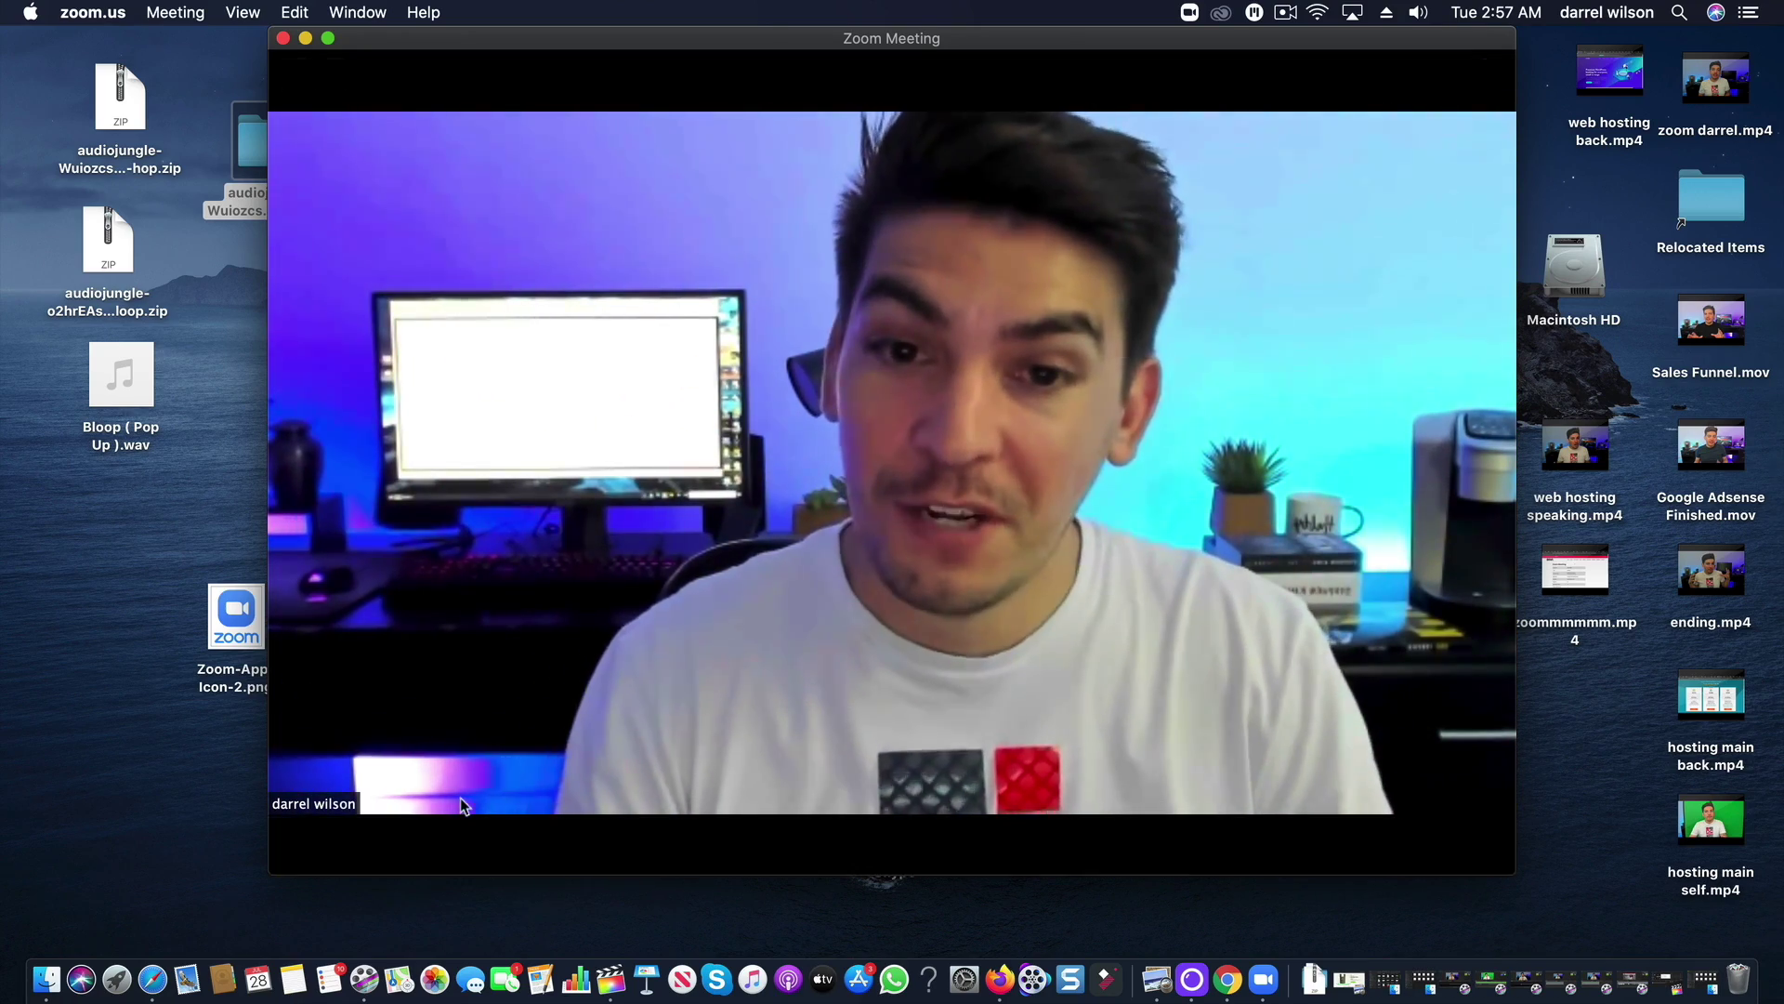
key("super+shift+2")
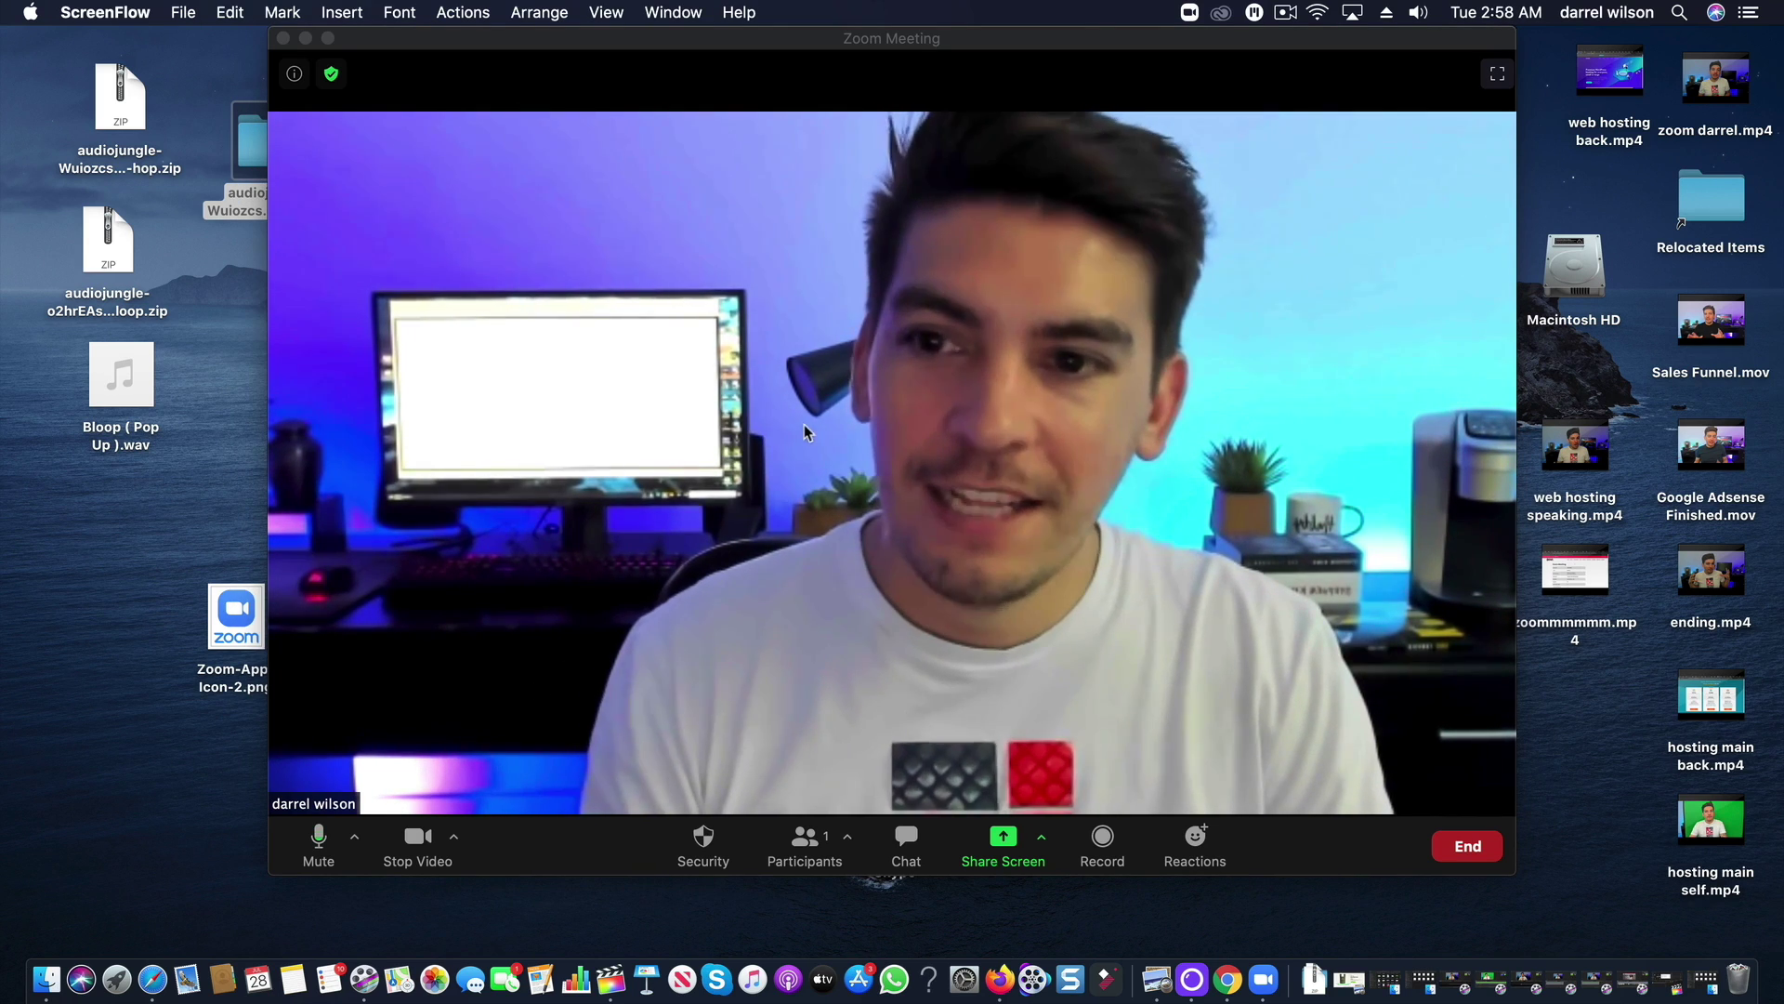
left_click(895, 441)
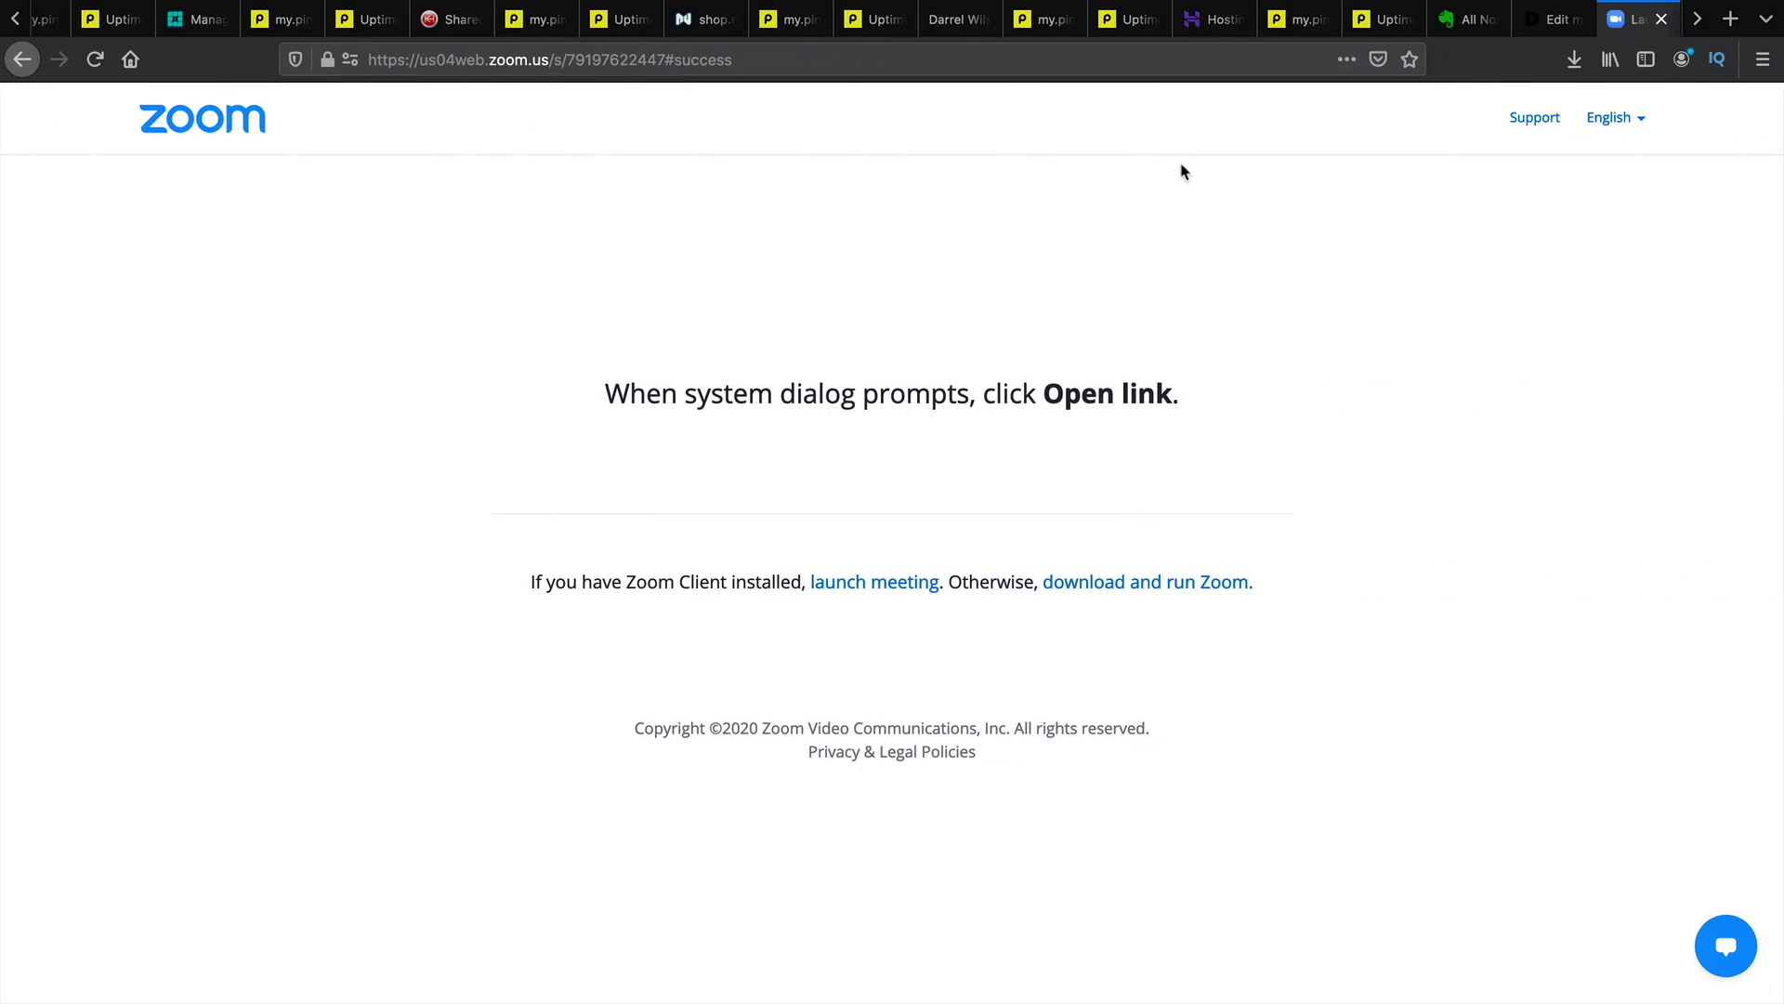
Step: Switch back to the browser tab with the meeting's WordPress edit page
left_click(1552, 19)
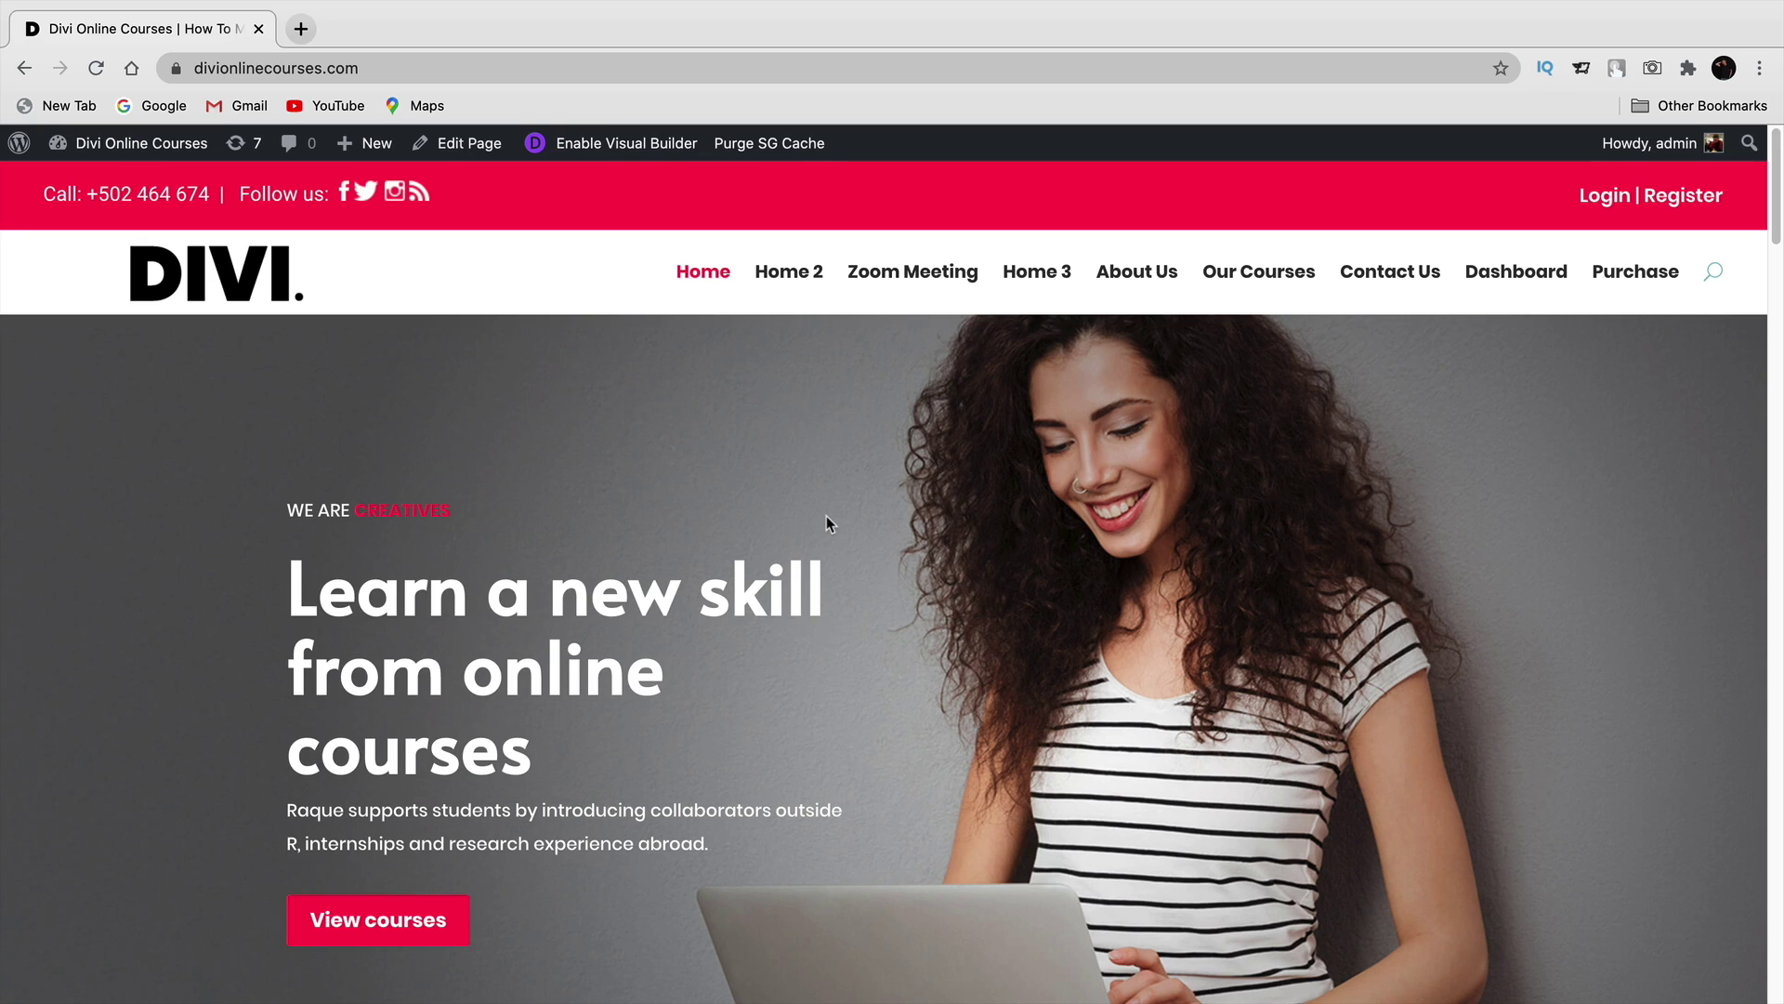
Step: Open the site's Zoom Meeting page and look over the meeting topic and details
left_click(903, 274)
scroll(800, 441, "down", 2)
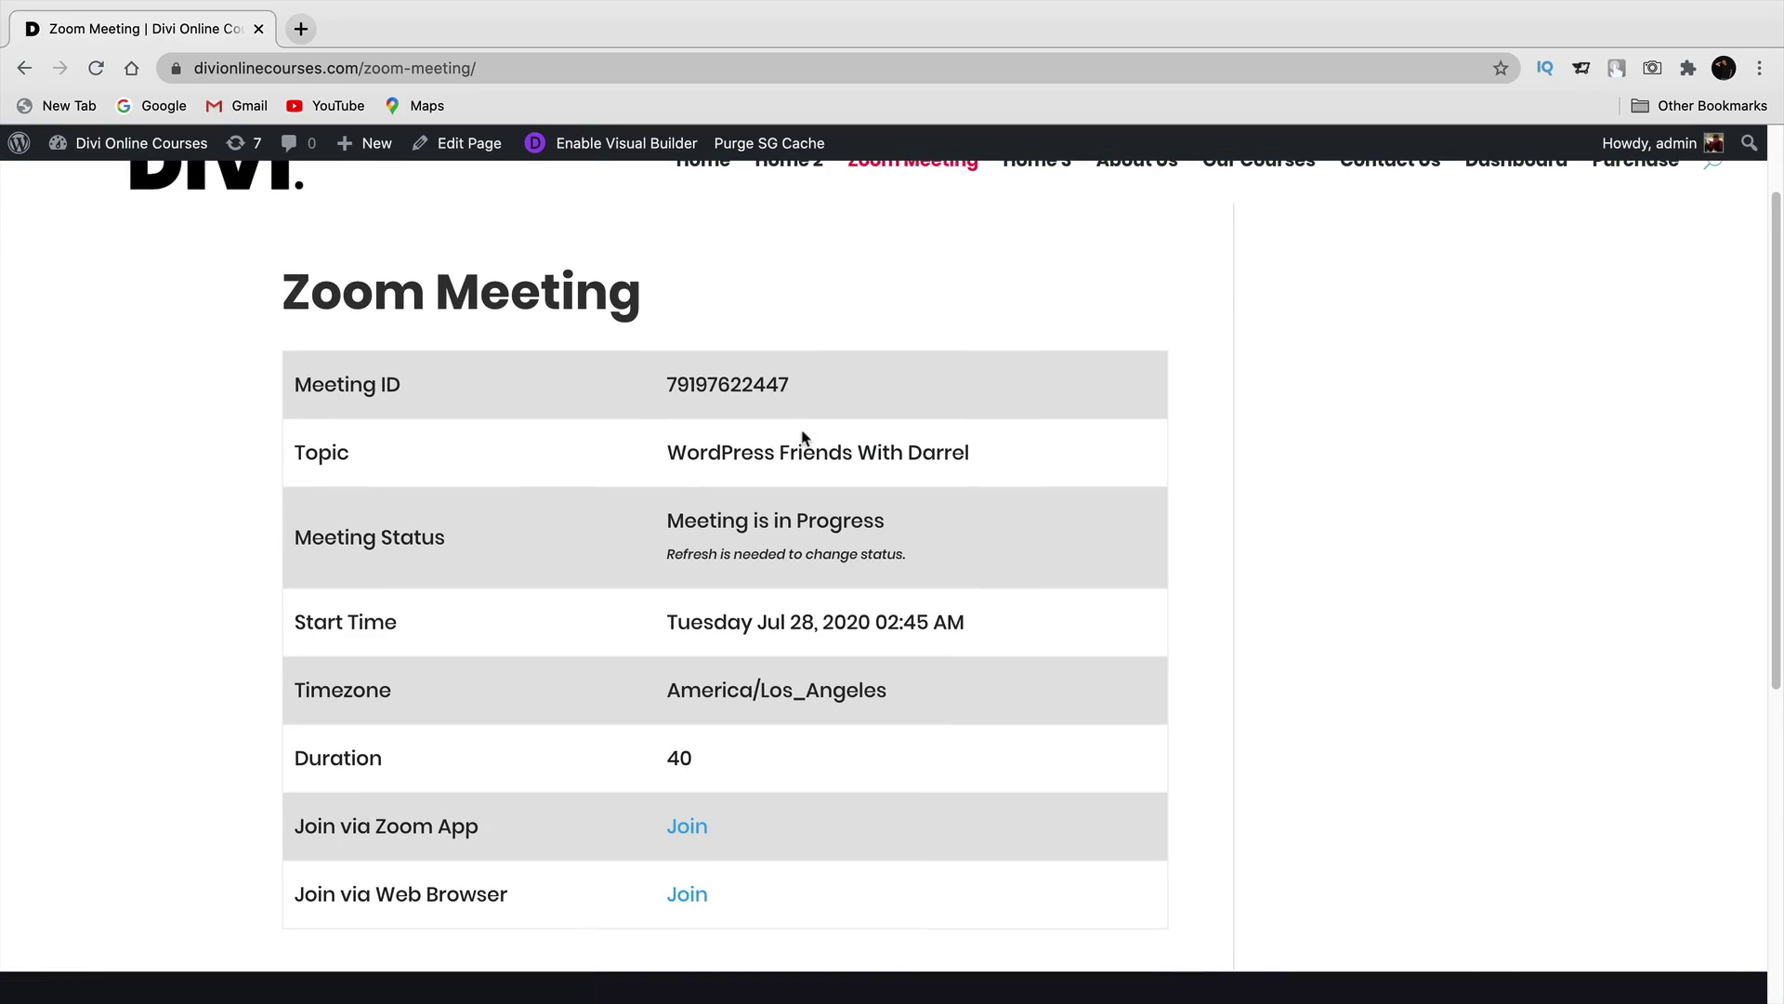
left_click_drag(696, 458, 923, 455)
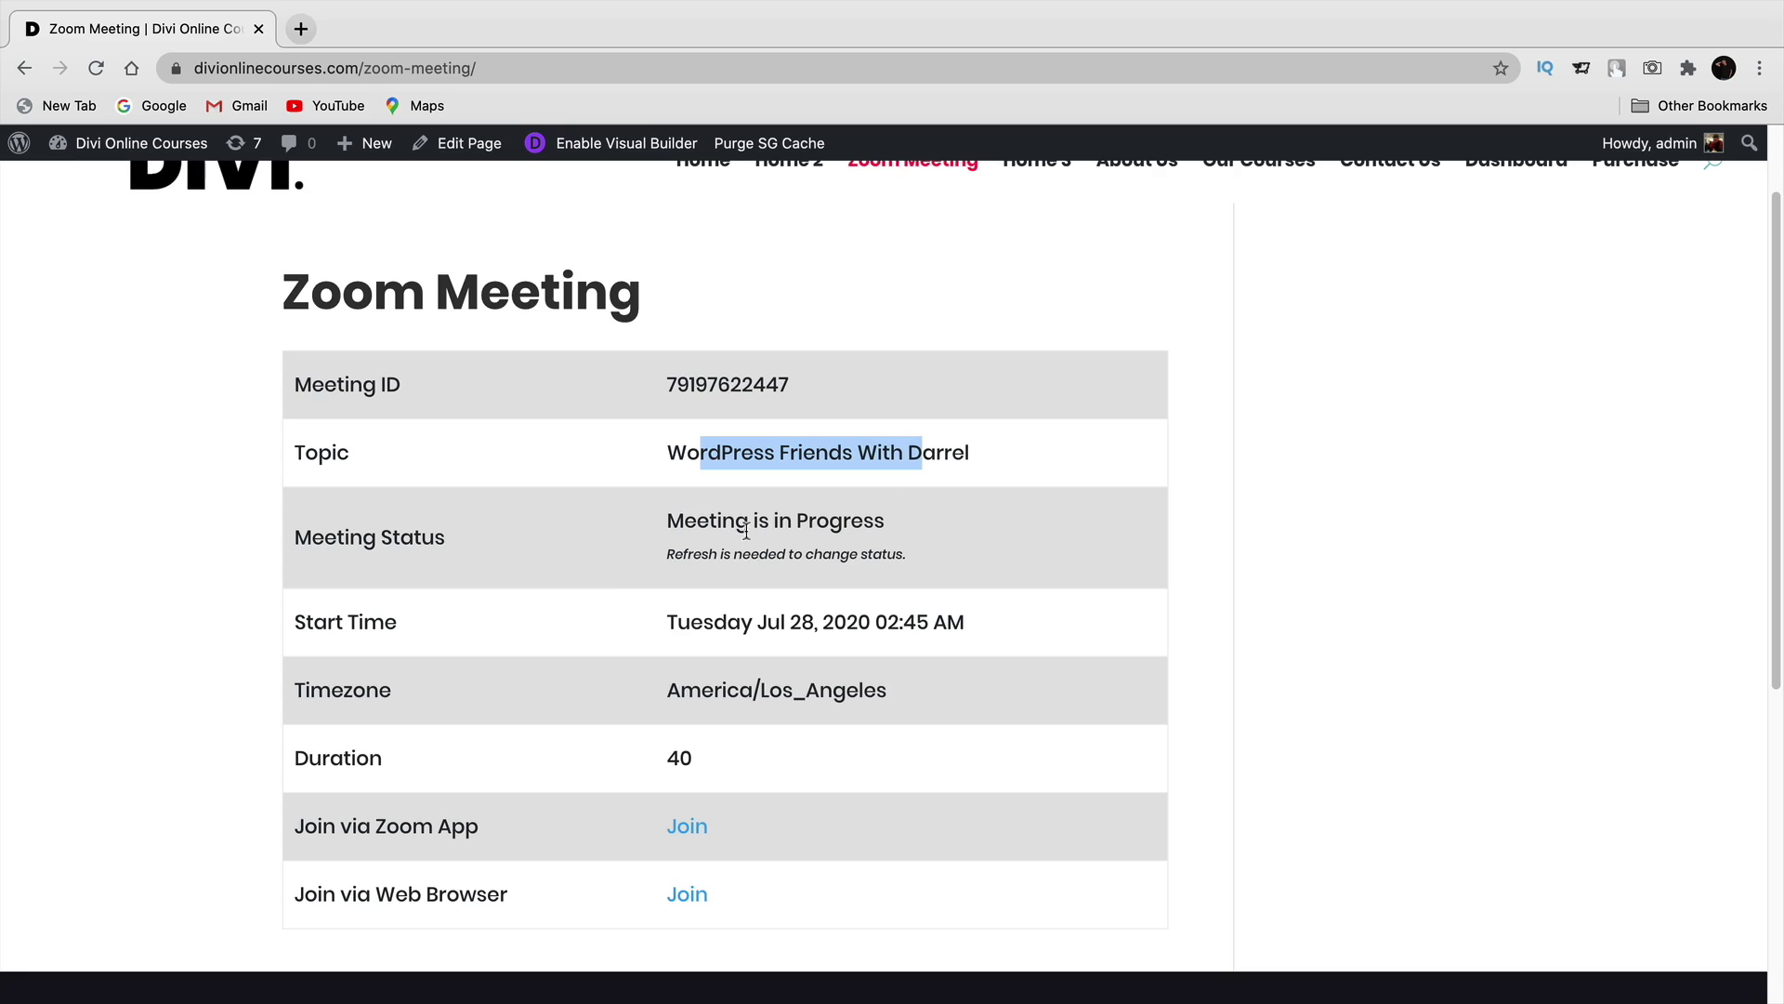
left_click_drag(697, 521, 863, 522)
scroll(688, 651, "down", 3)
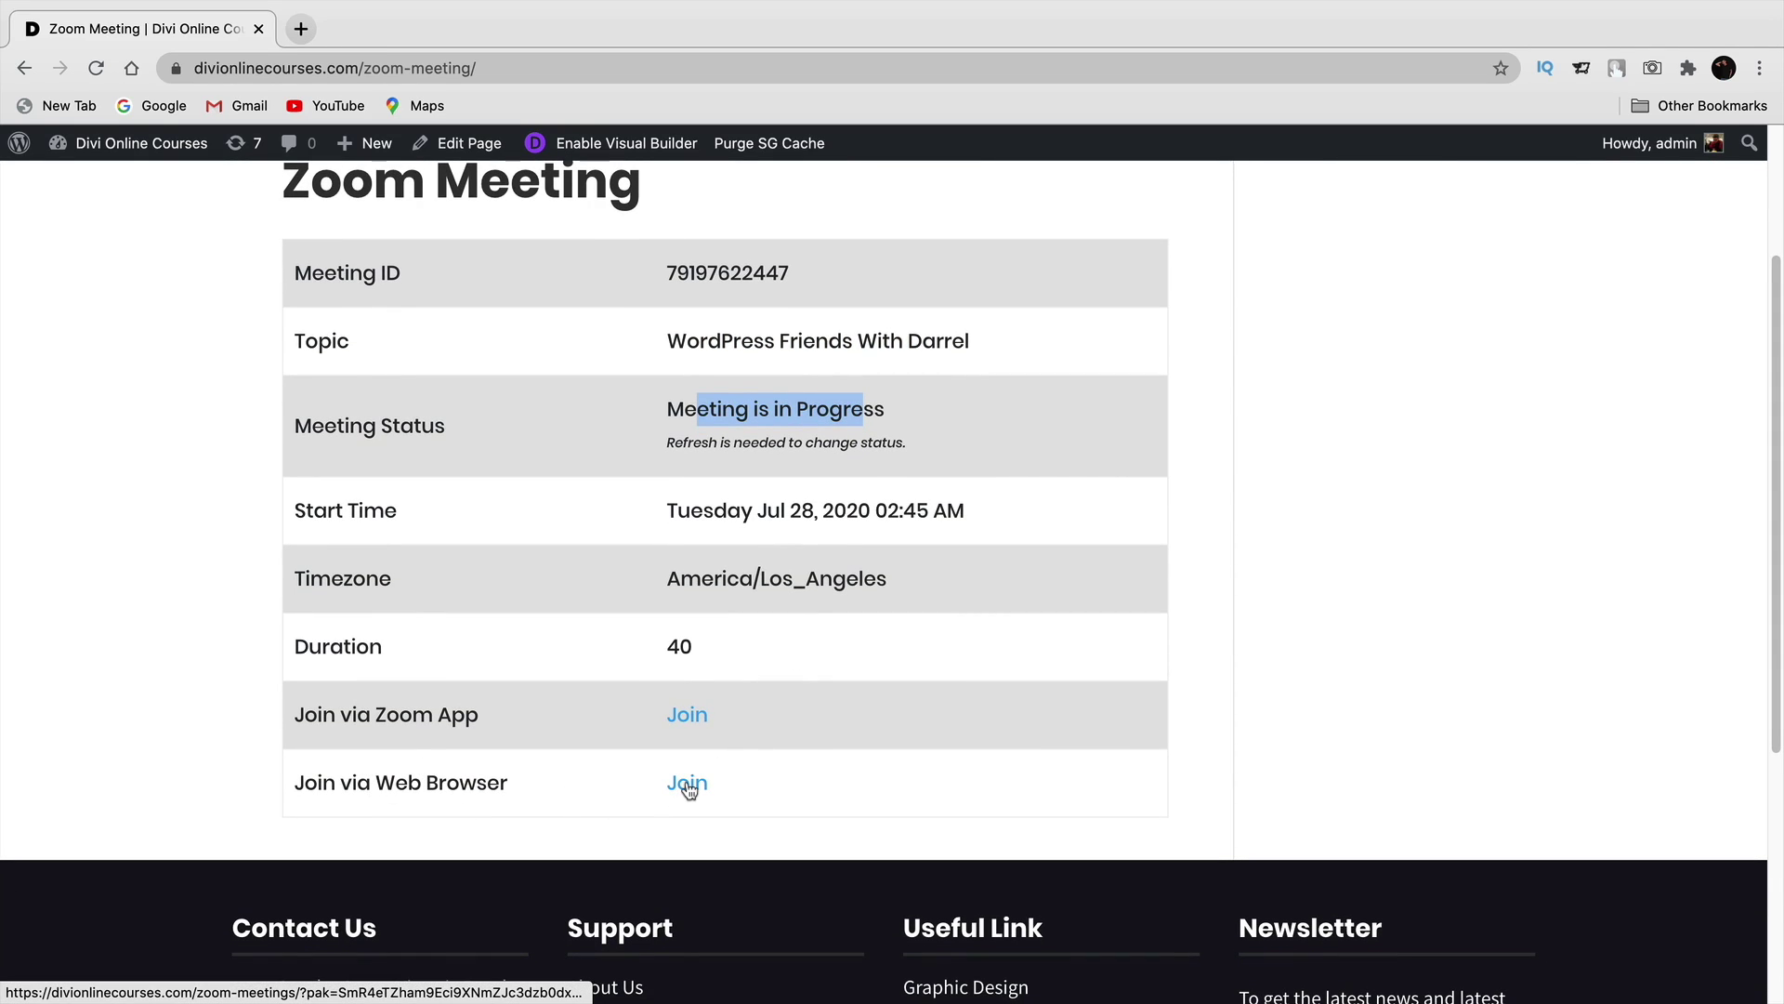
Step: Join via web browser with a guest name, then exit full screen and move the window aside
left_click(687, 786)
left_click(786, 569)
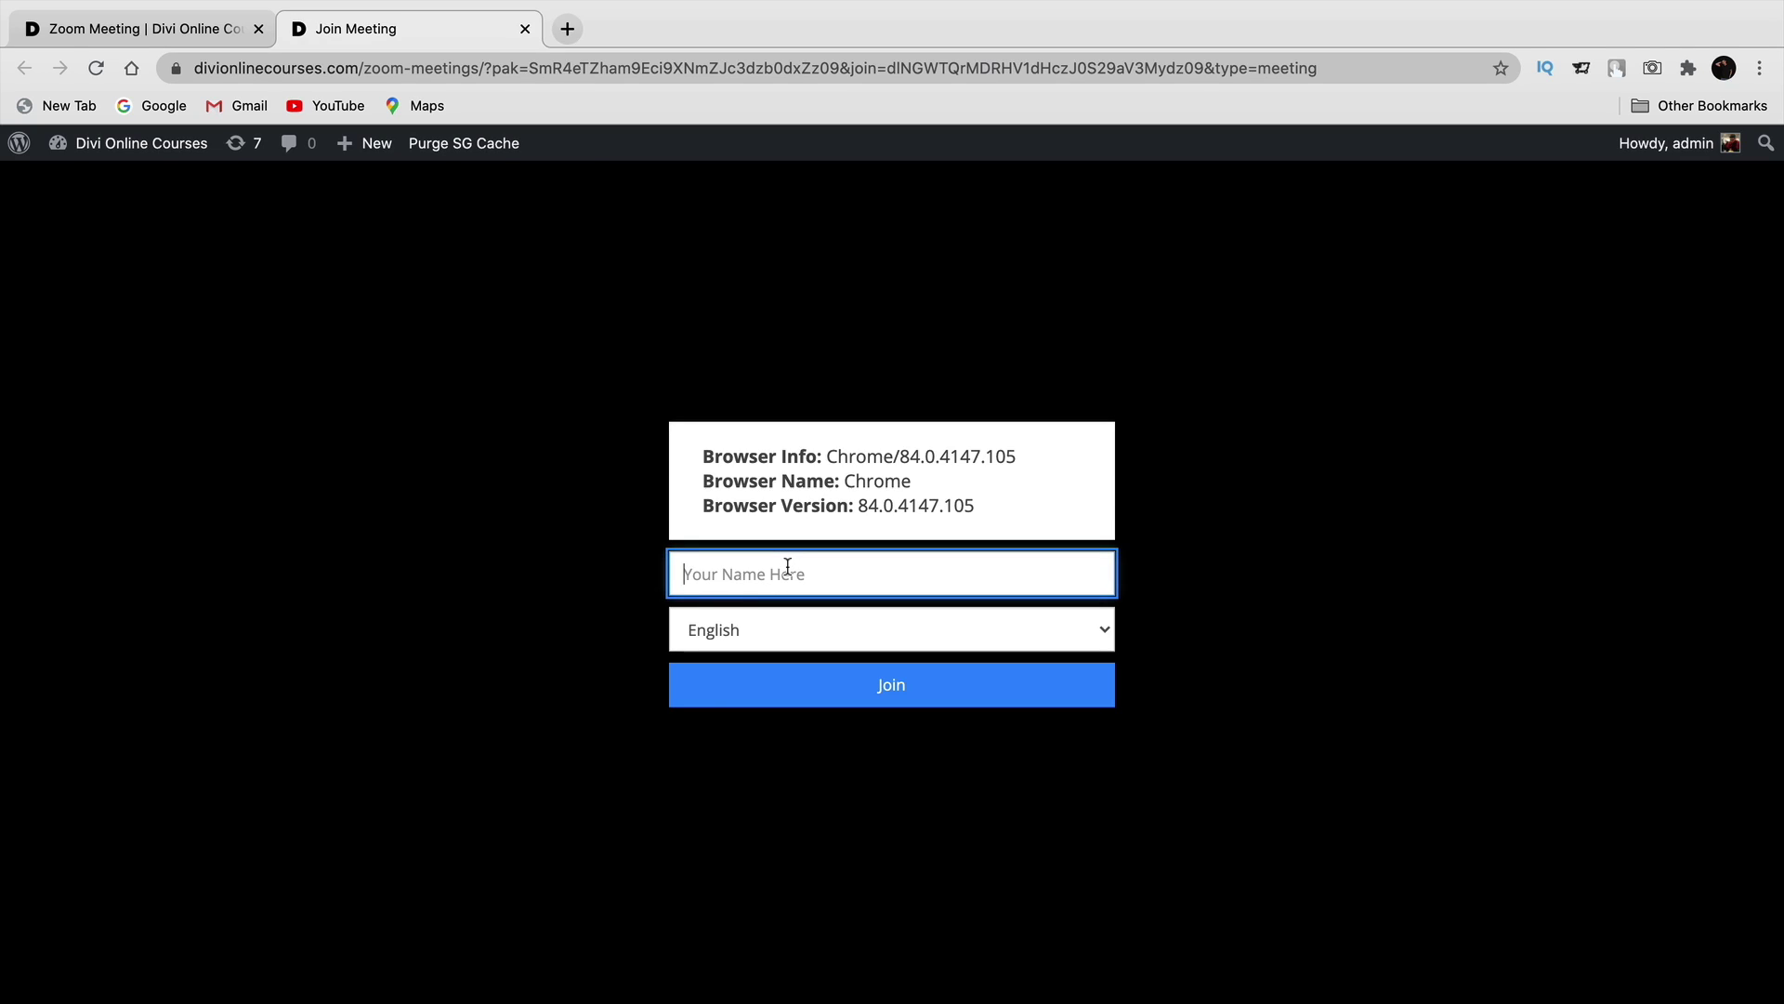
type("darrel")
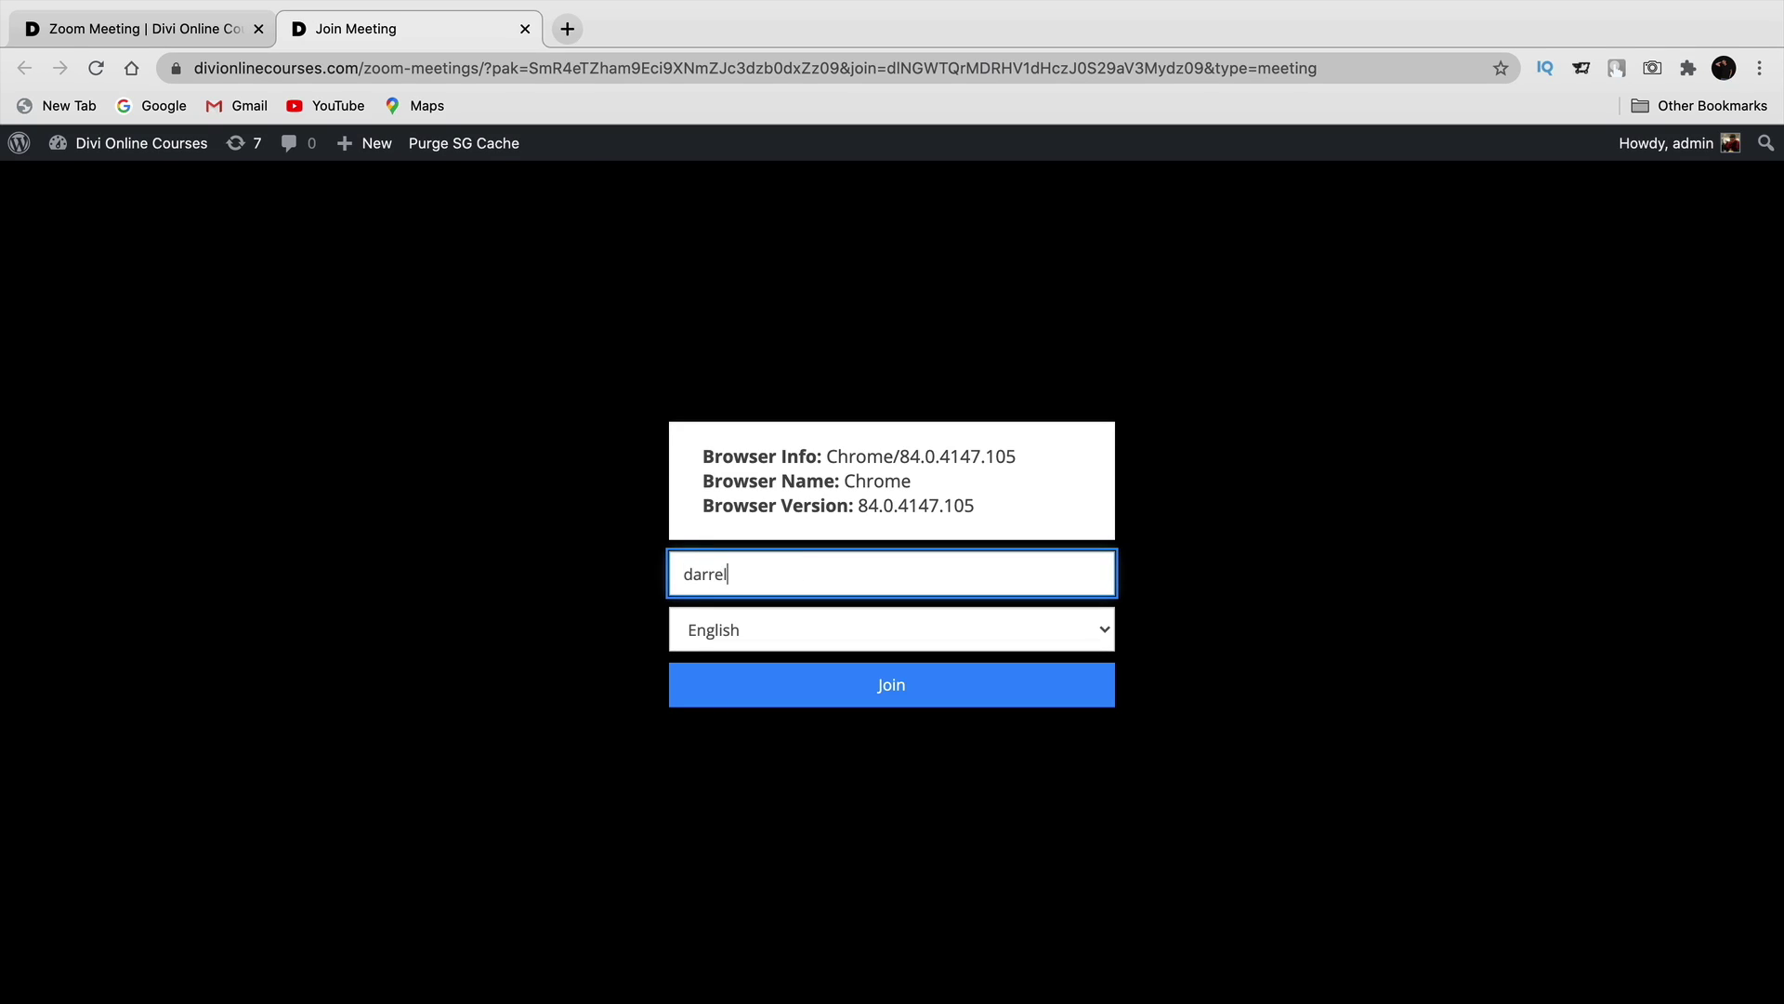
left_click(890, 687)
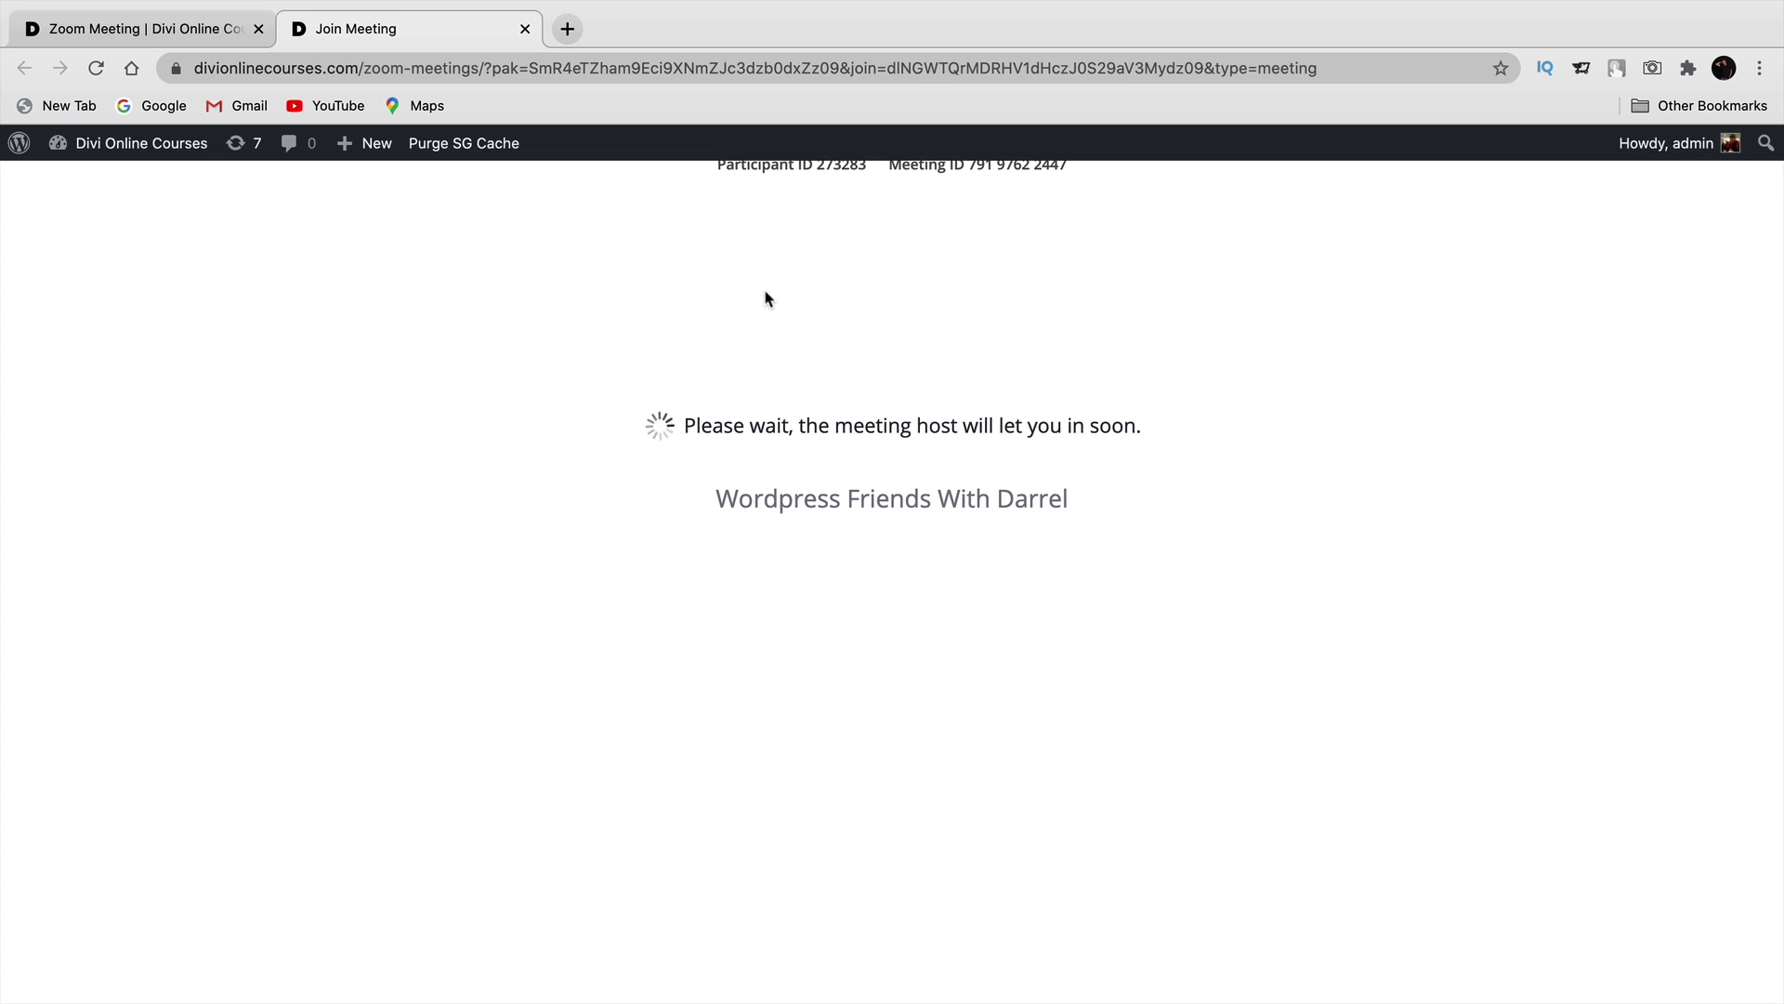
mouse_move(757, 6)
left_click(64, 37)
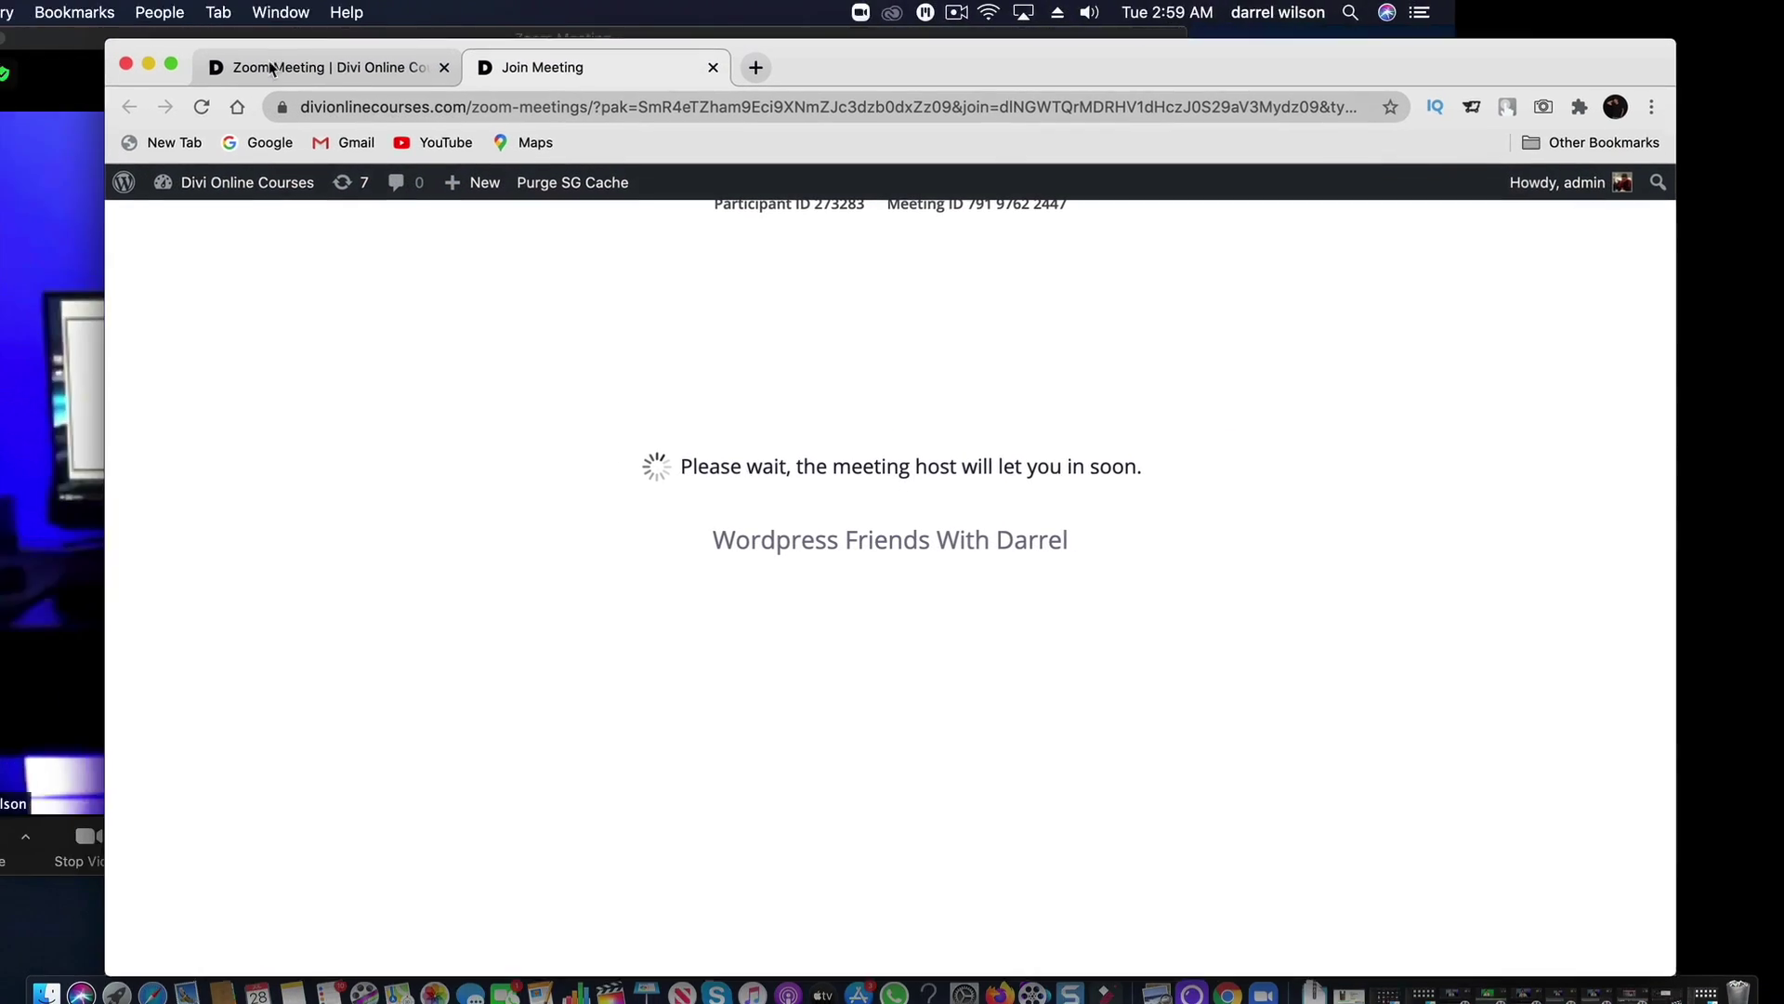
left_click_drag(828, 85, 950, 594)
Step: Admit the waiting browser guest in Zoom, then return to the Firefox meeting editor
left_click(963, 460)
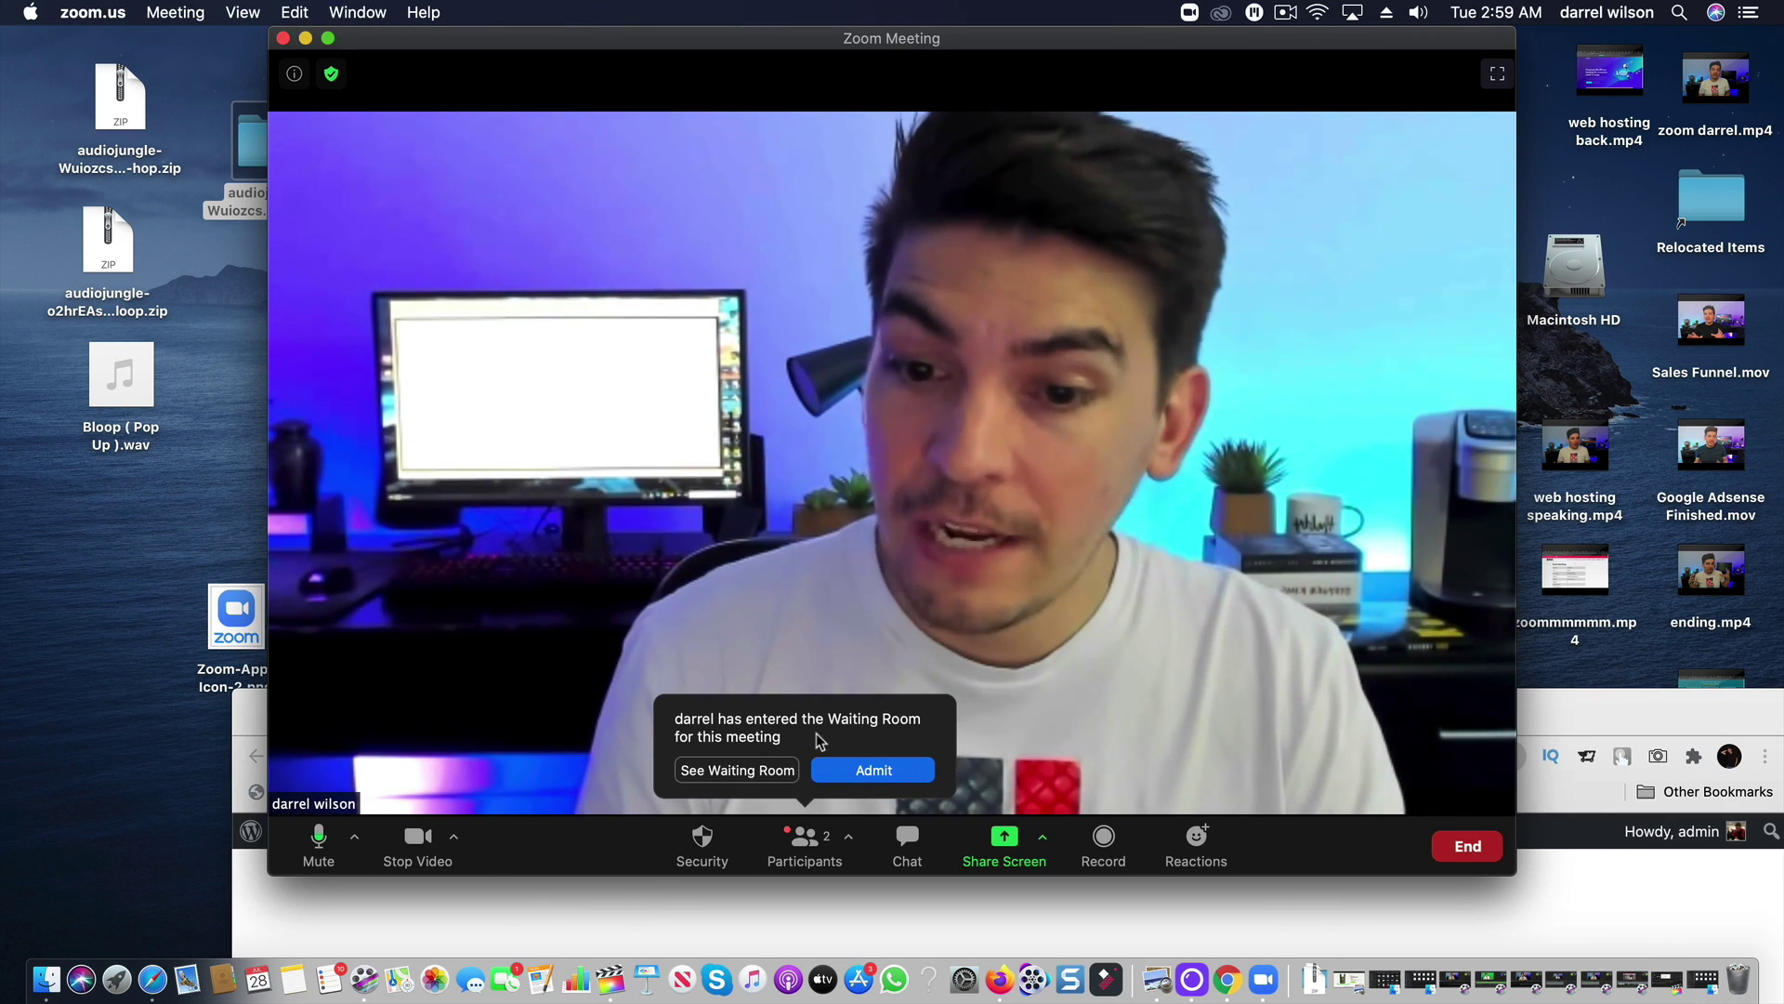
left_click(855, 769)
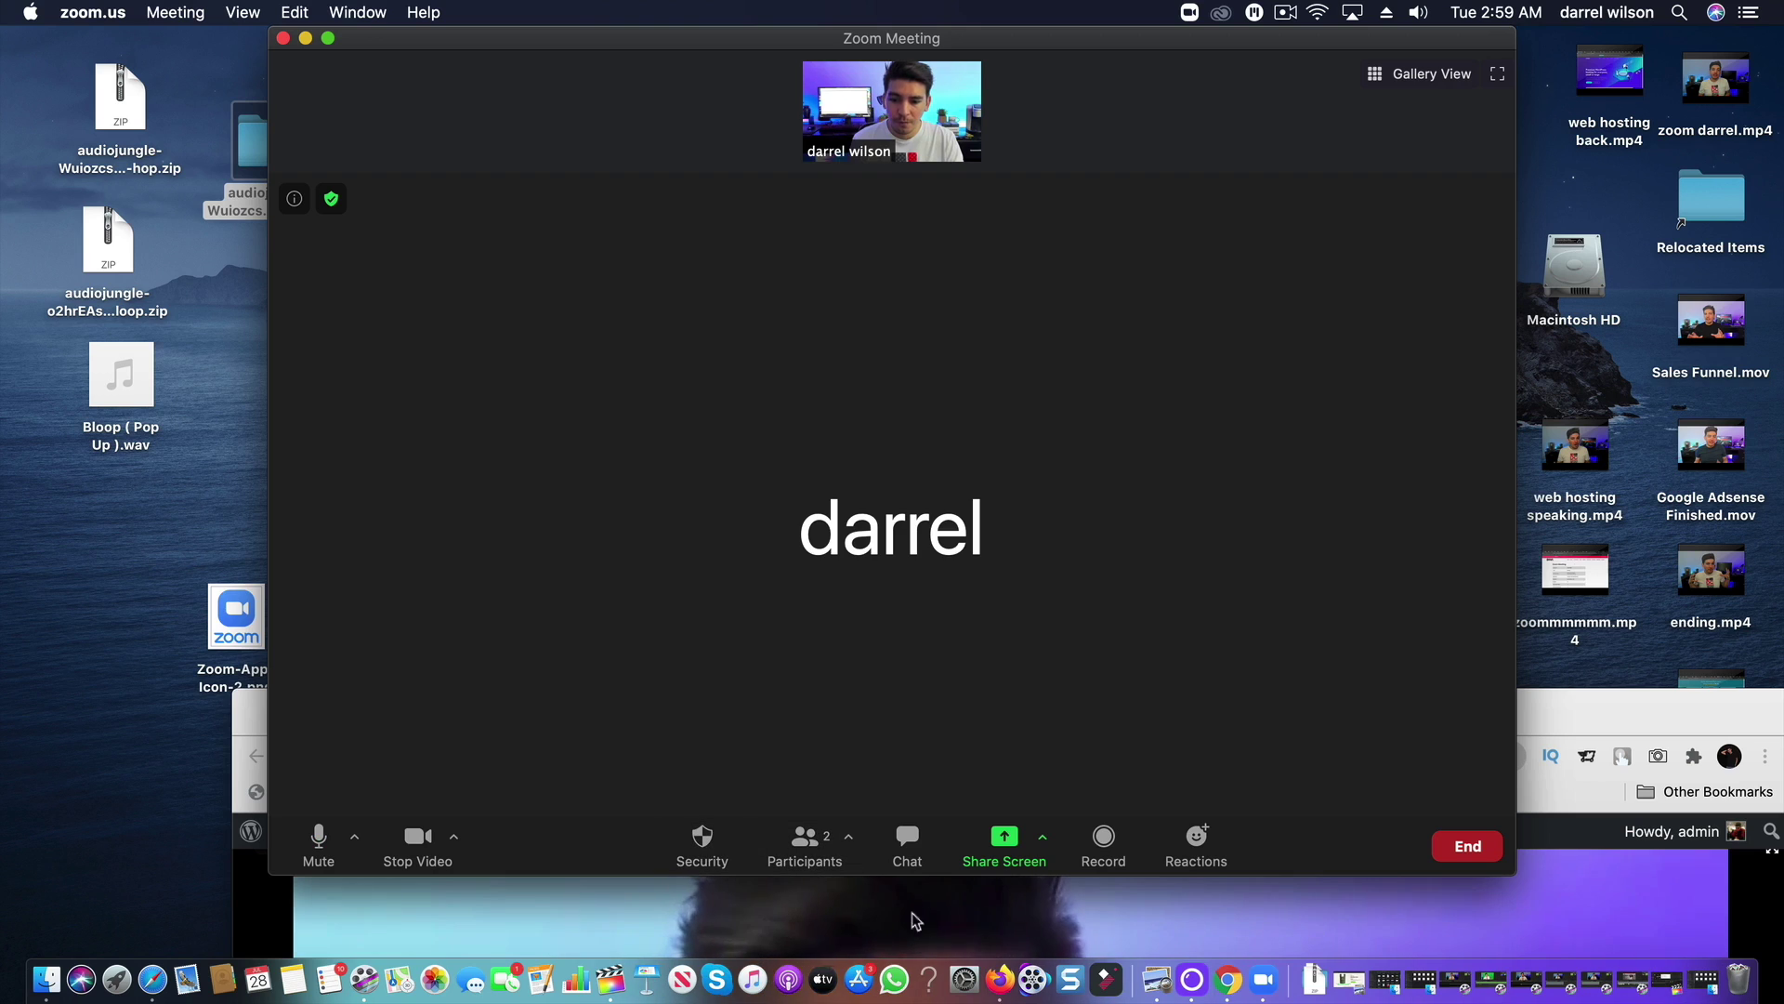
left_click(999, 979)
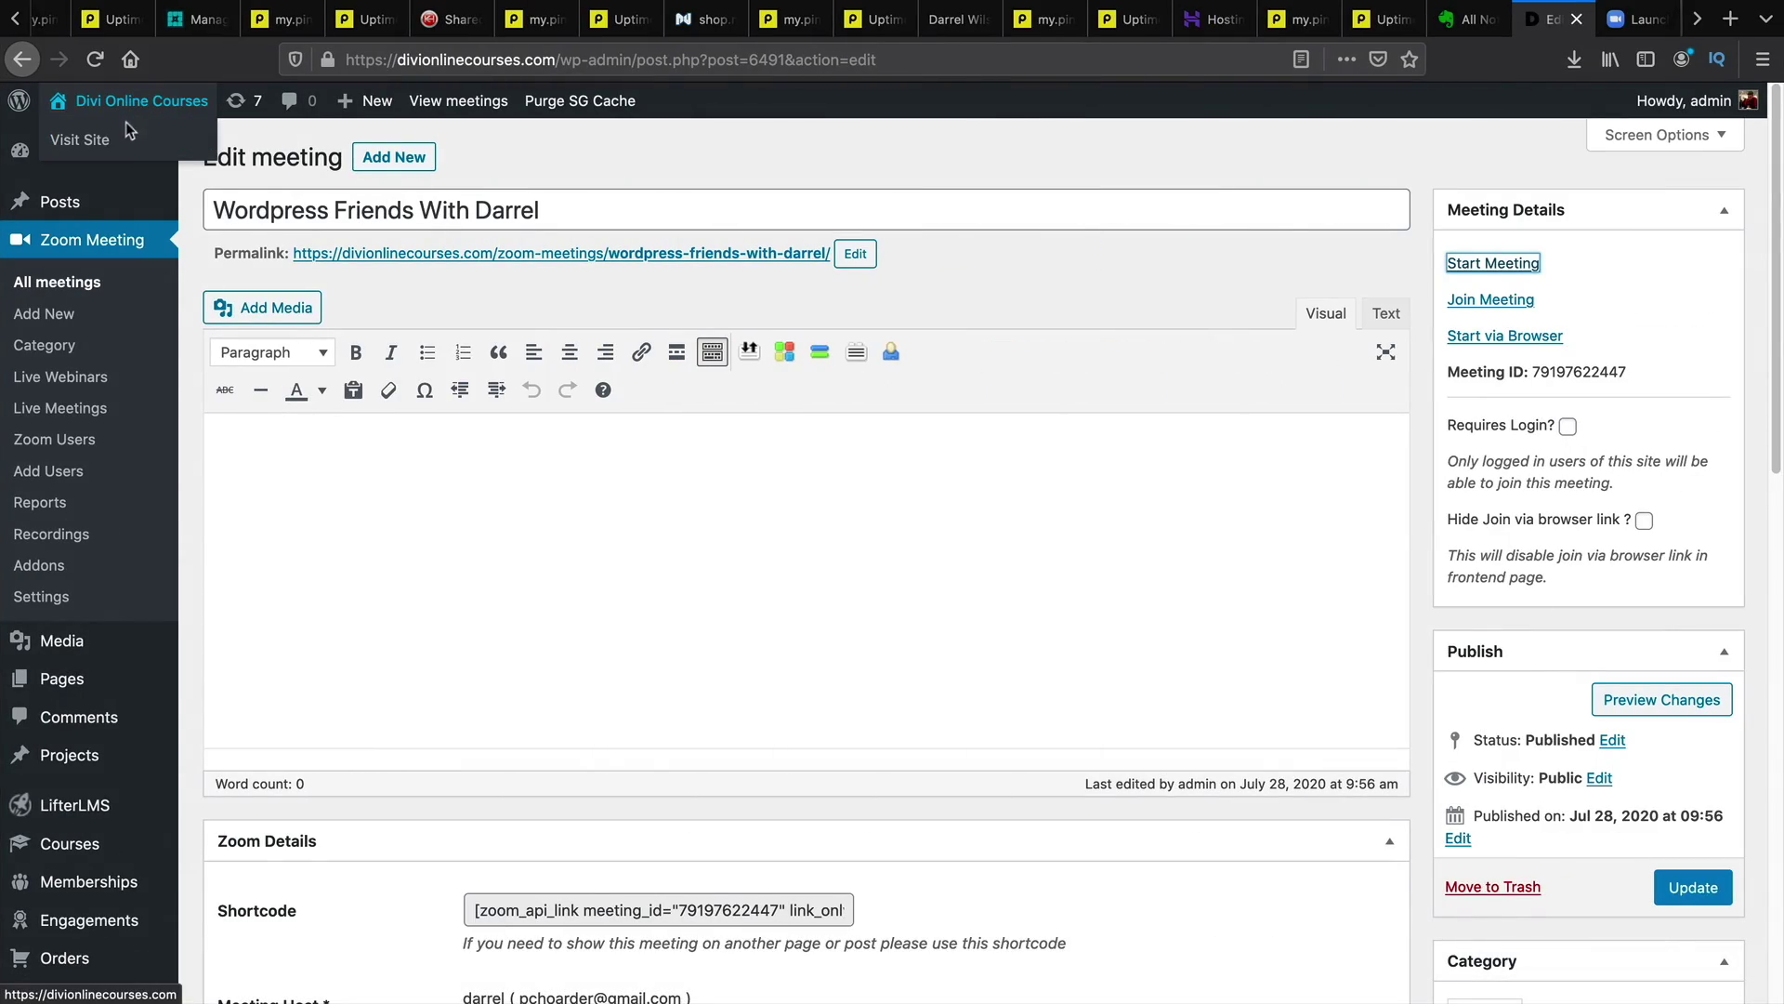
Step: Open the public site's Zoom Meeting page showing the in-progress WordPress Friends With Darrel meeting
left_click(128, 136)
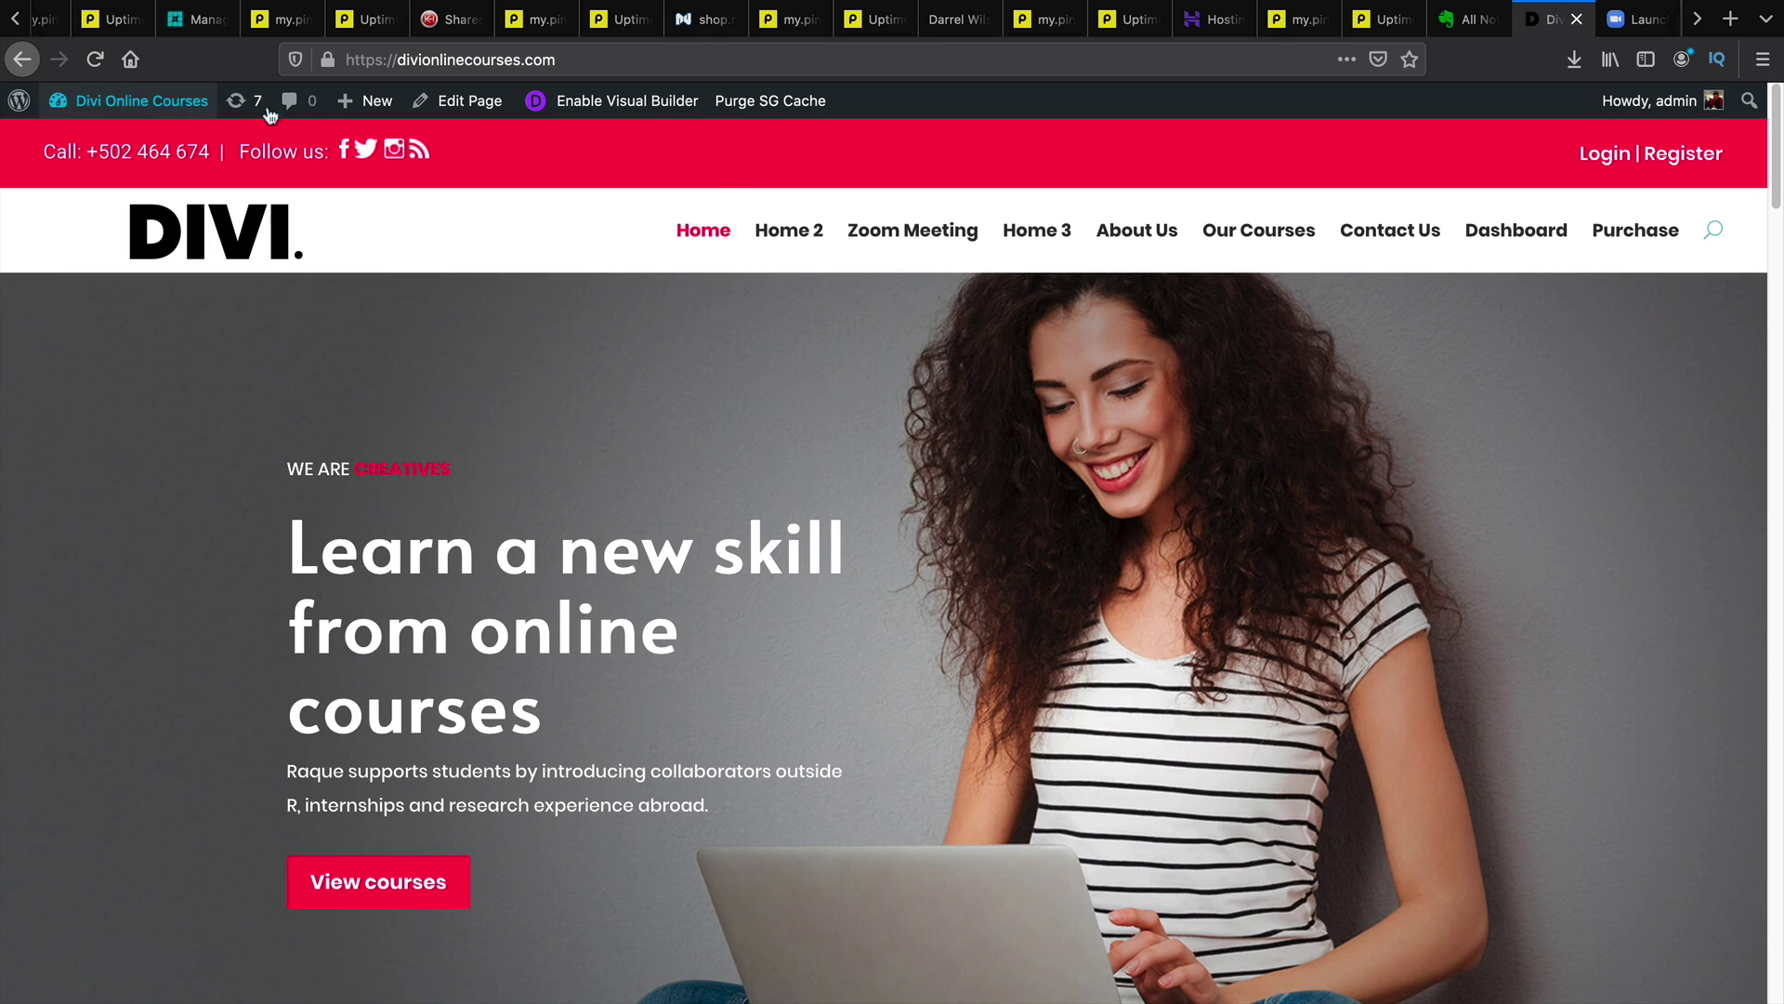
left_click(911, 231)
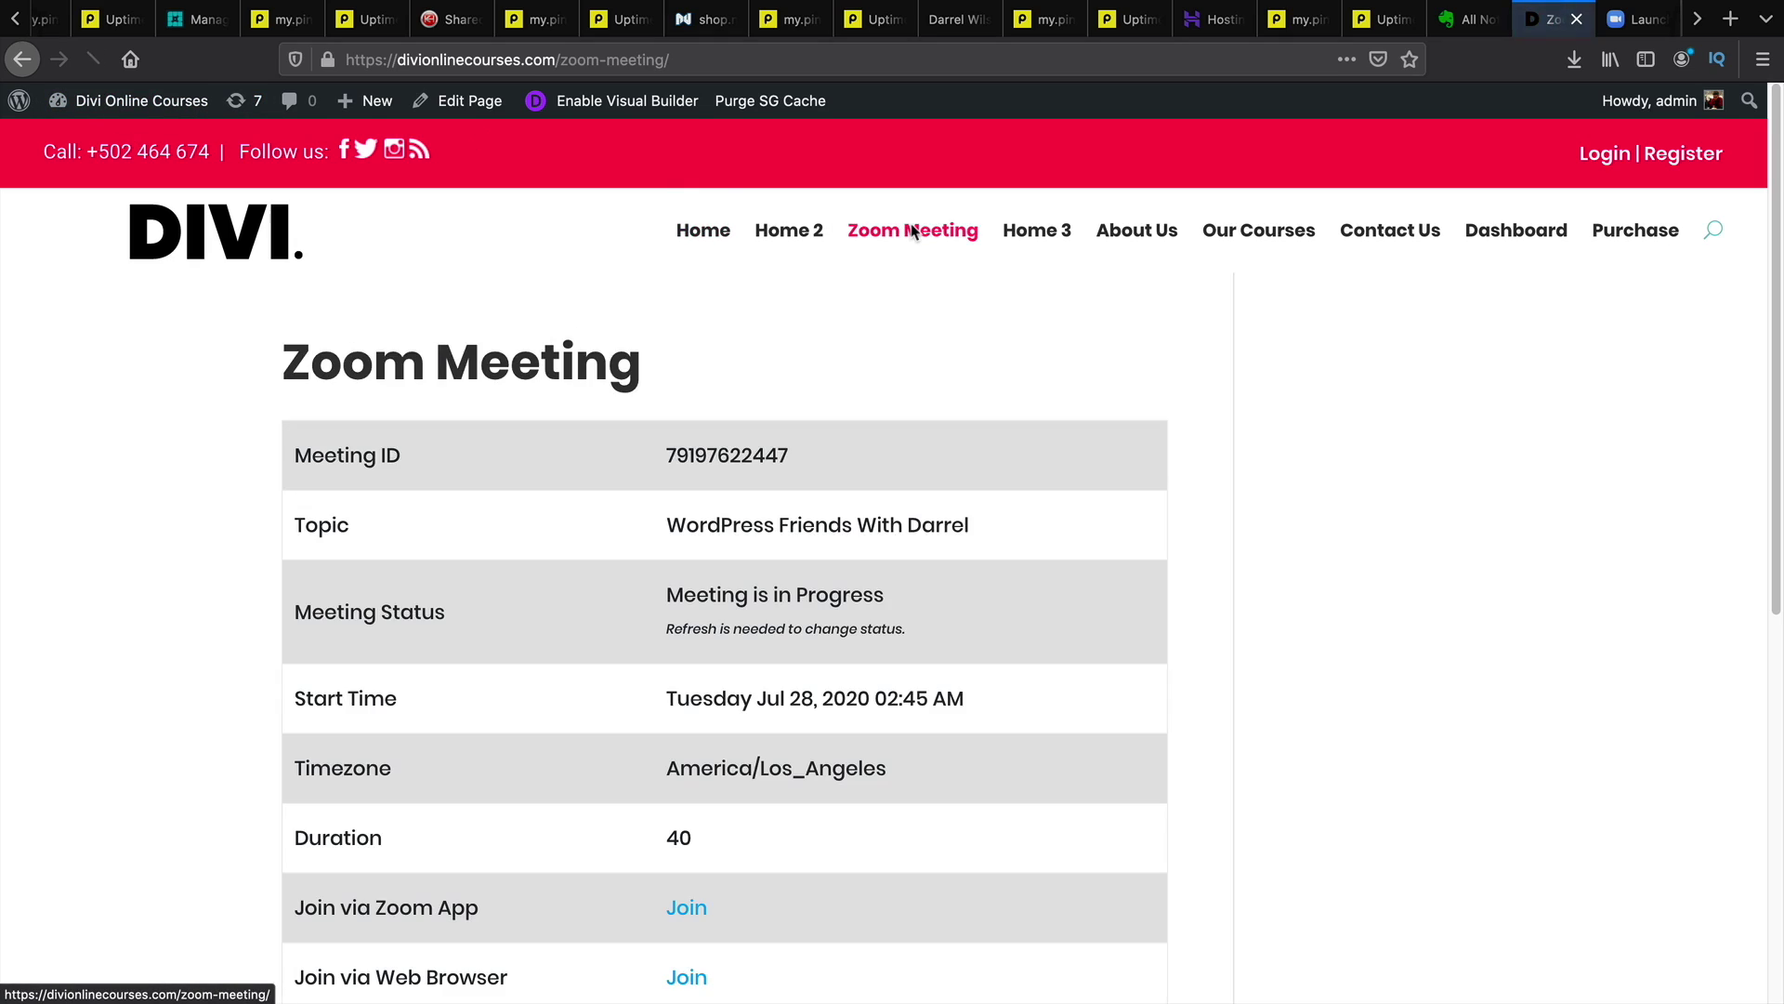